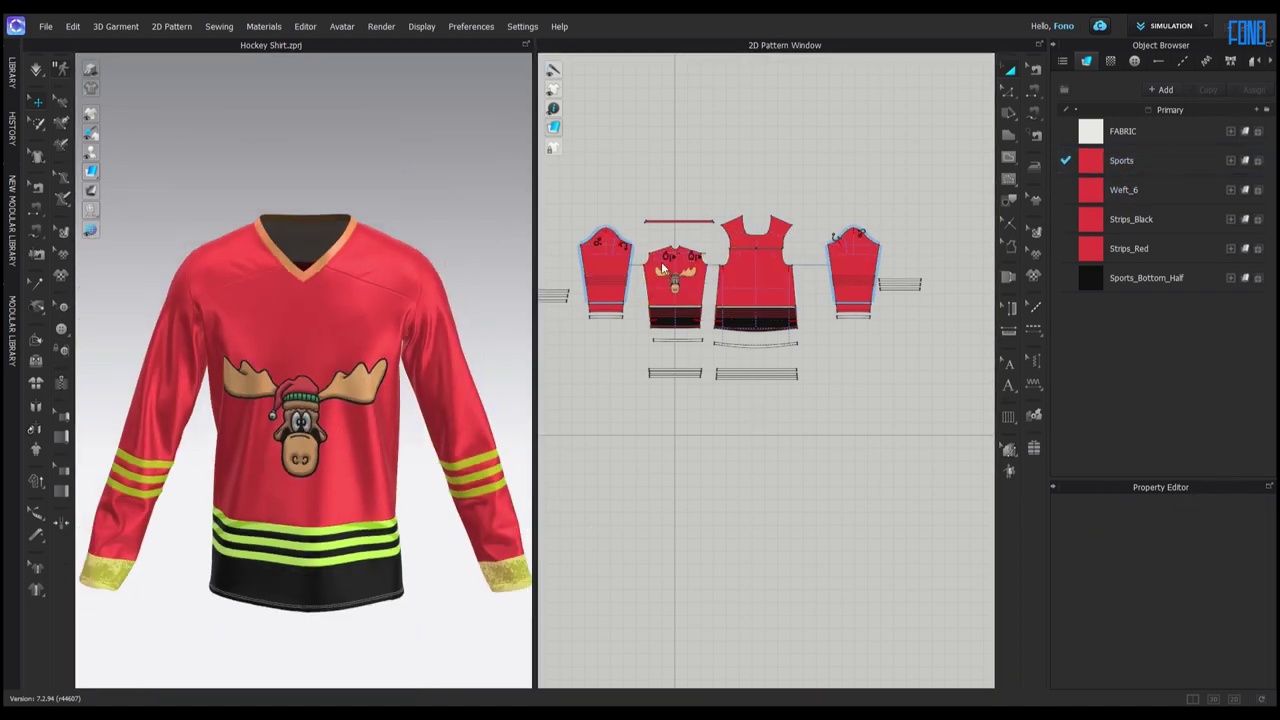
Make the Sports_Bottom_Half fabric white and start an interactive render of the jersey.
left_click(1146, 279)
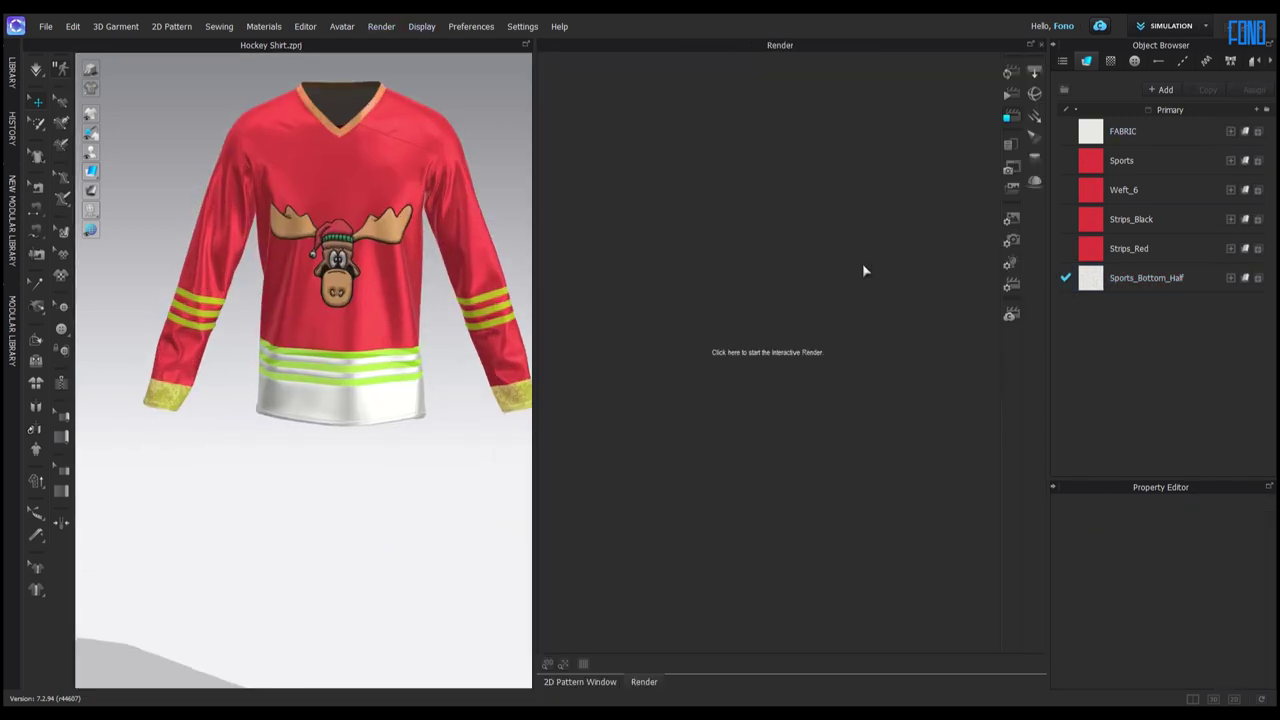
left_click(740, 355)
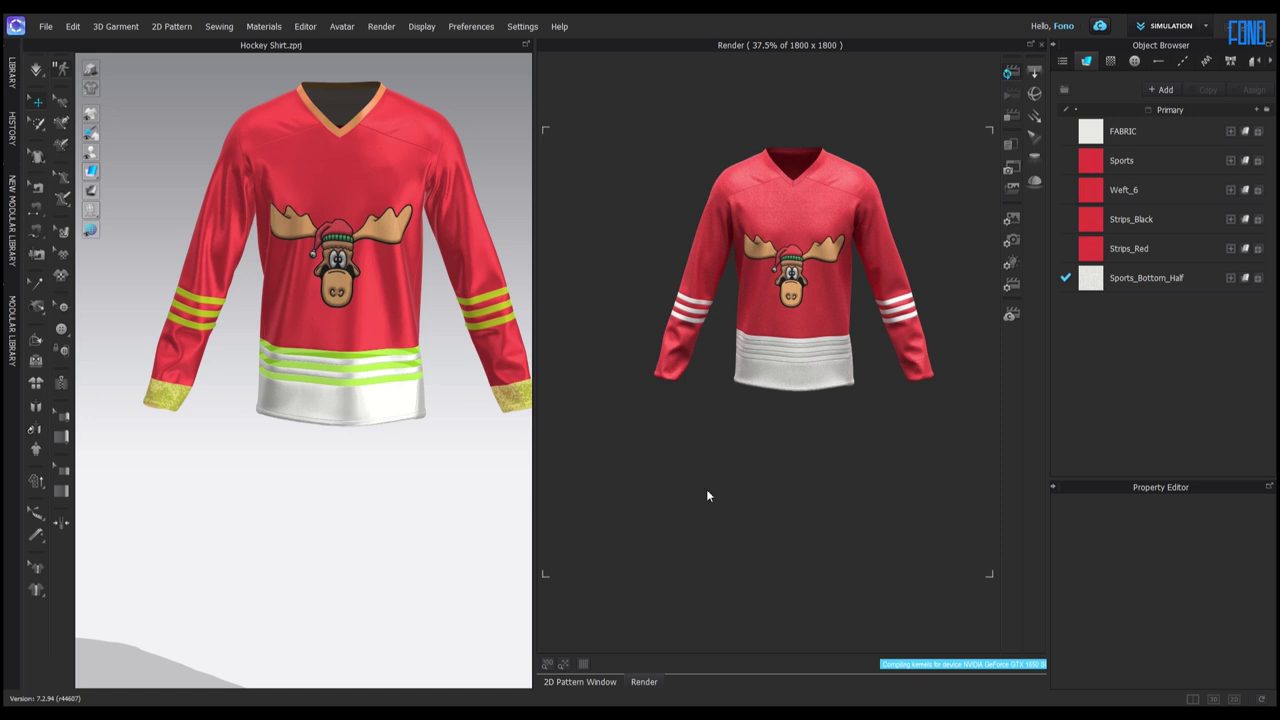
Rename the FABRIC material as Fabric_Strip_Mid and use a copy of it for the separate strips below the front and back patterns.
left_click(1141, 131)
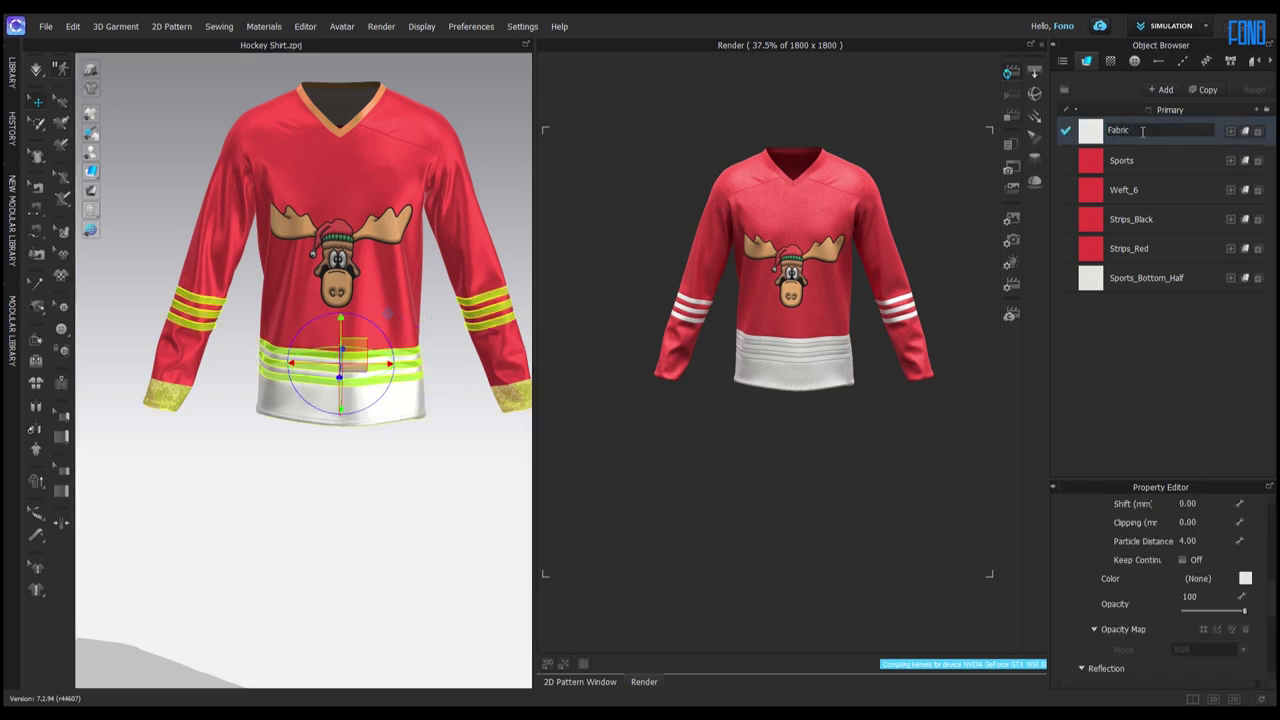
left_click(1161, 250)
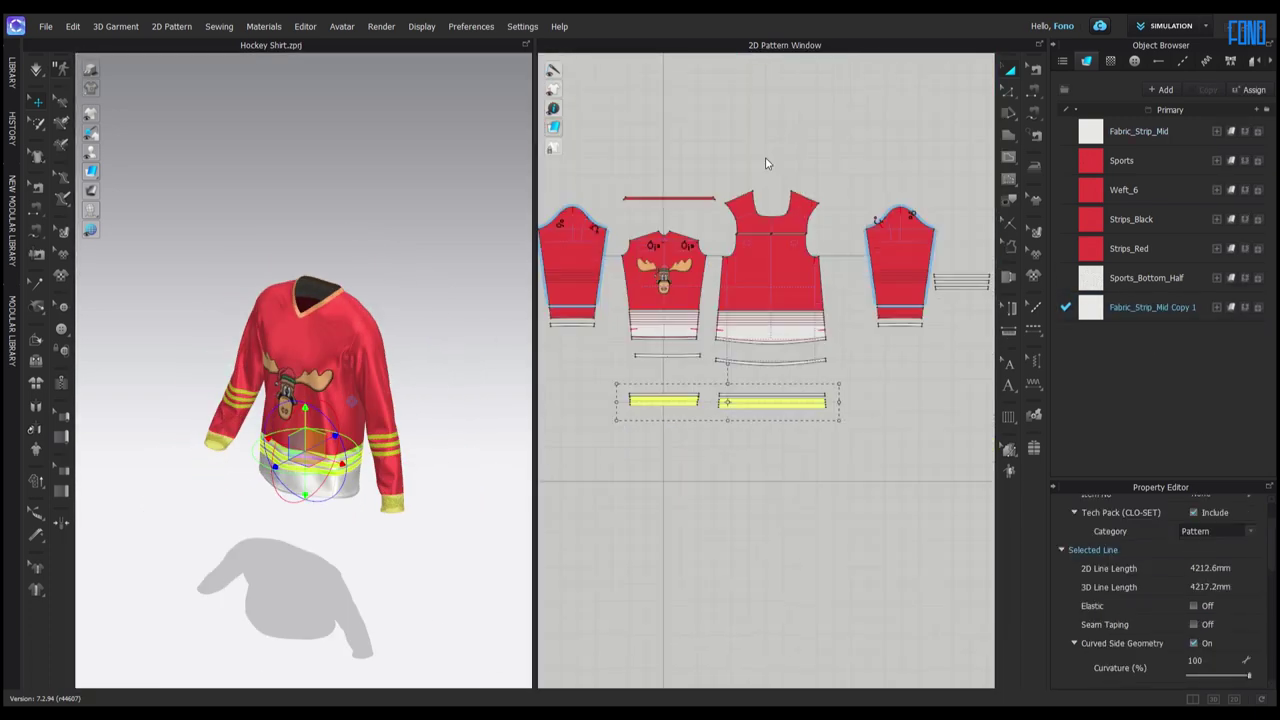
scroll(405, 447, "up", 5)
scroll(500, 451, "down", 5)
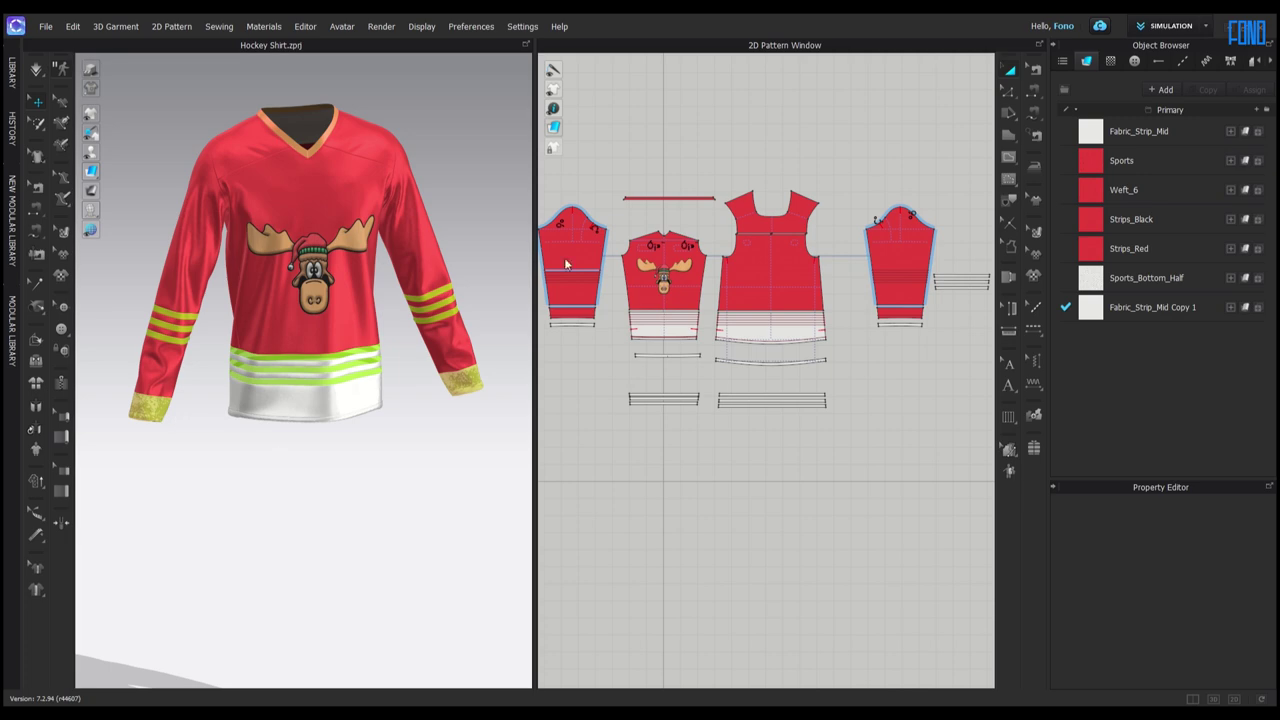
Make the V-neck collar white by changing the colour of its Strips_Red fabric.
left_click(668, 198)
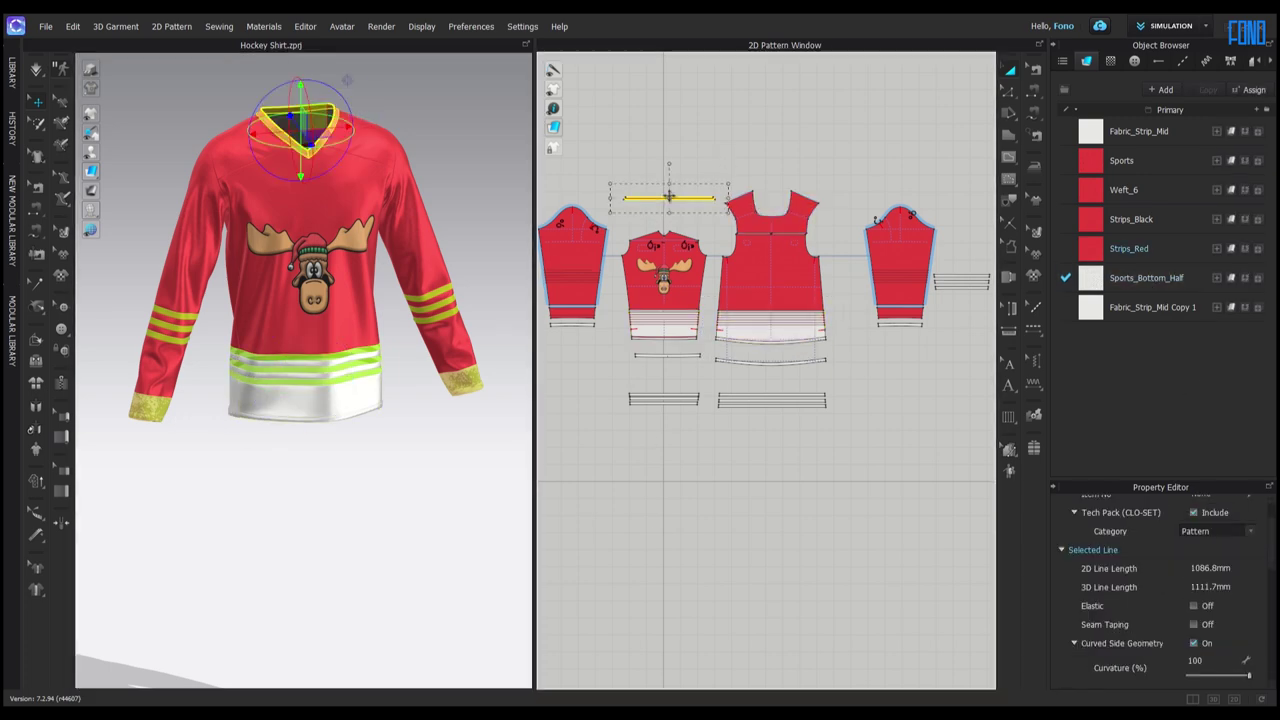
left_click(607, 254)
left_click(621, 437)
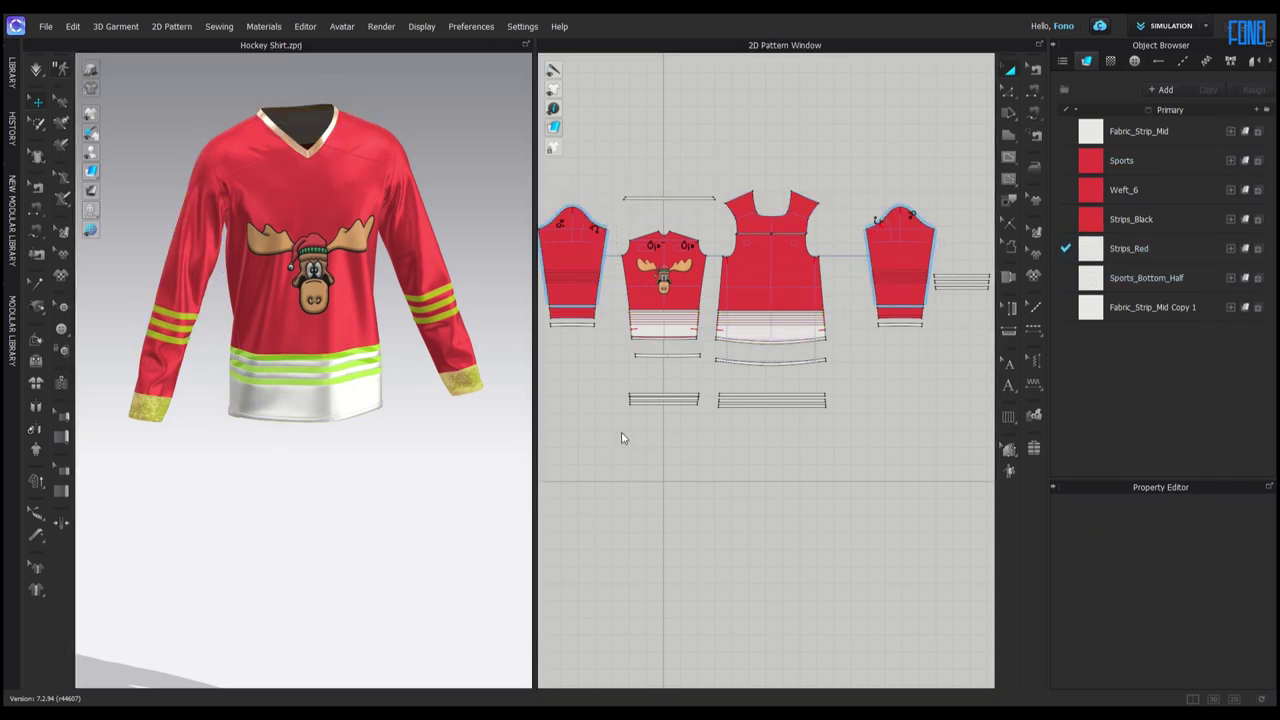
Give the striped middle sections of the sleeves a separate white fabric named Sports_Middle.
scroll(693, 283, "up", 5)
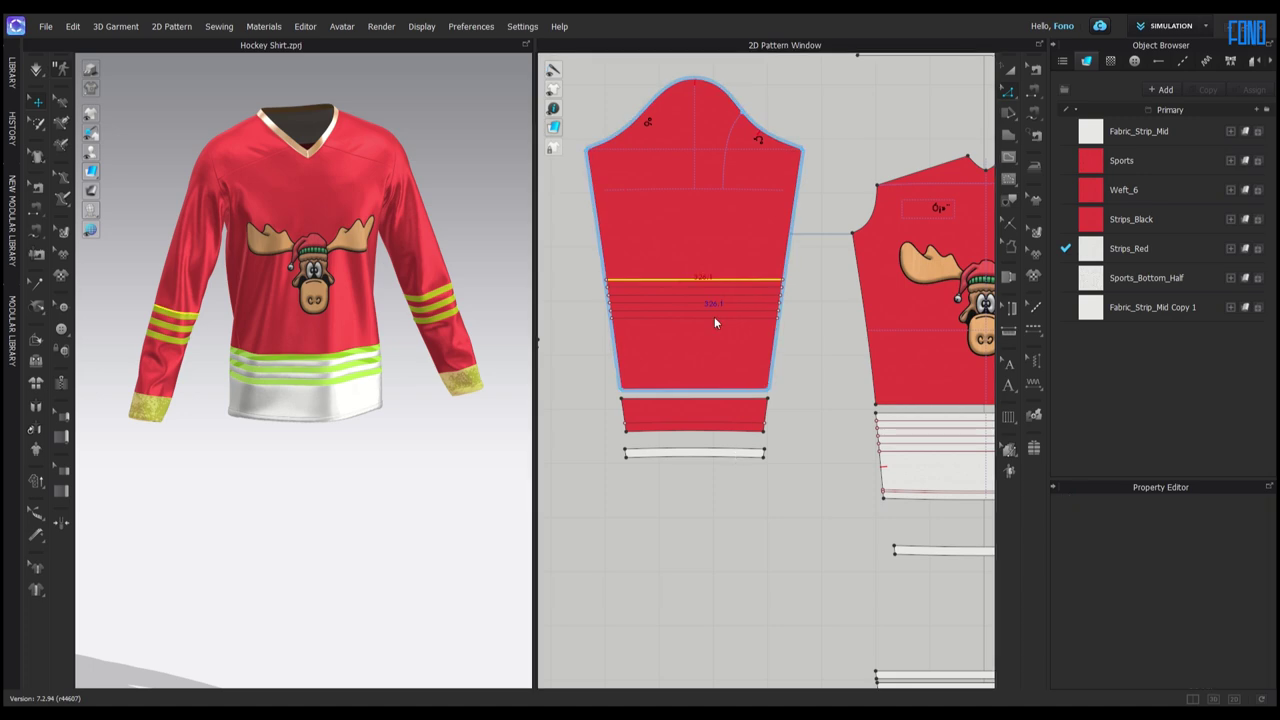
scroll(700, 340, "up", 3)
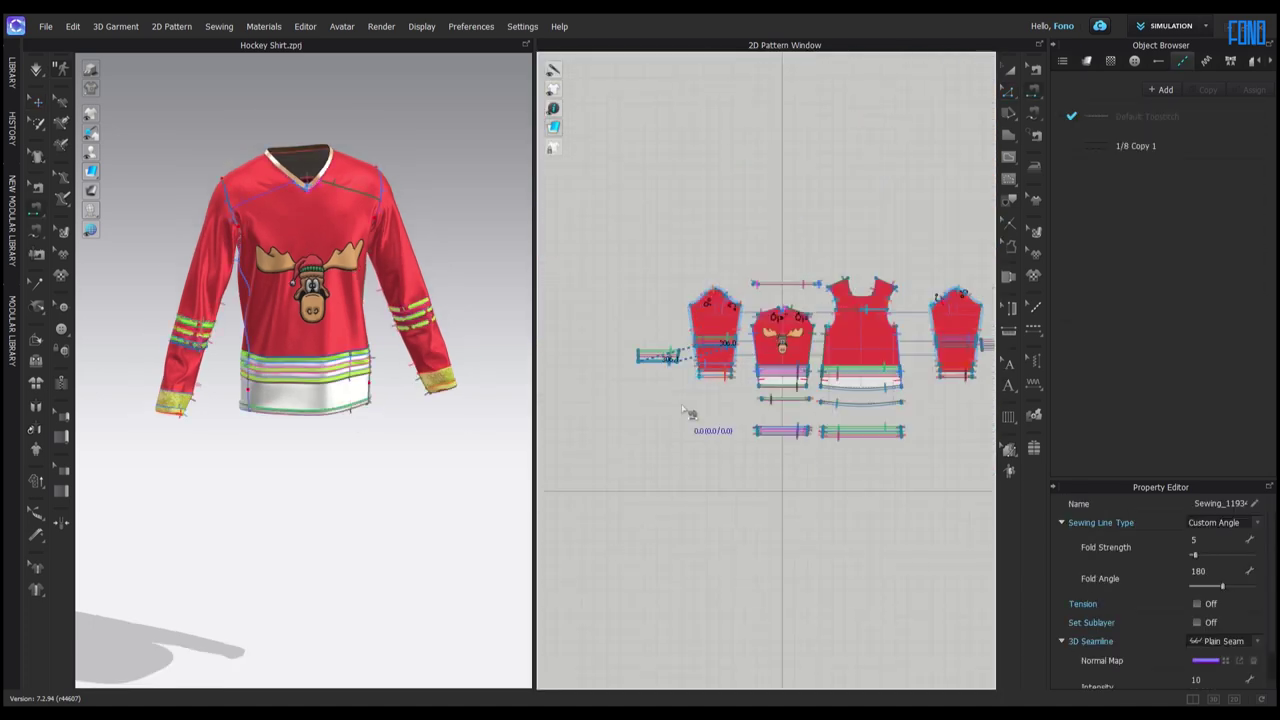
scroll(690, 330, "up", 5)
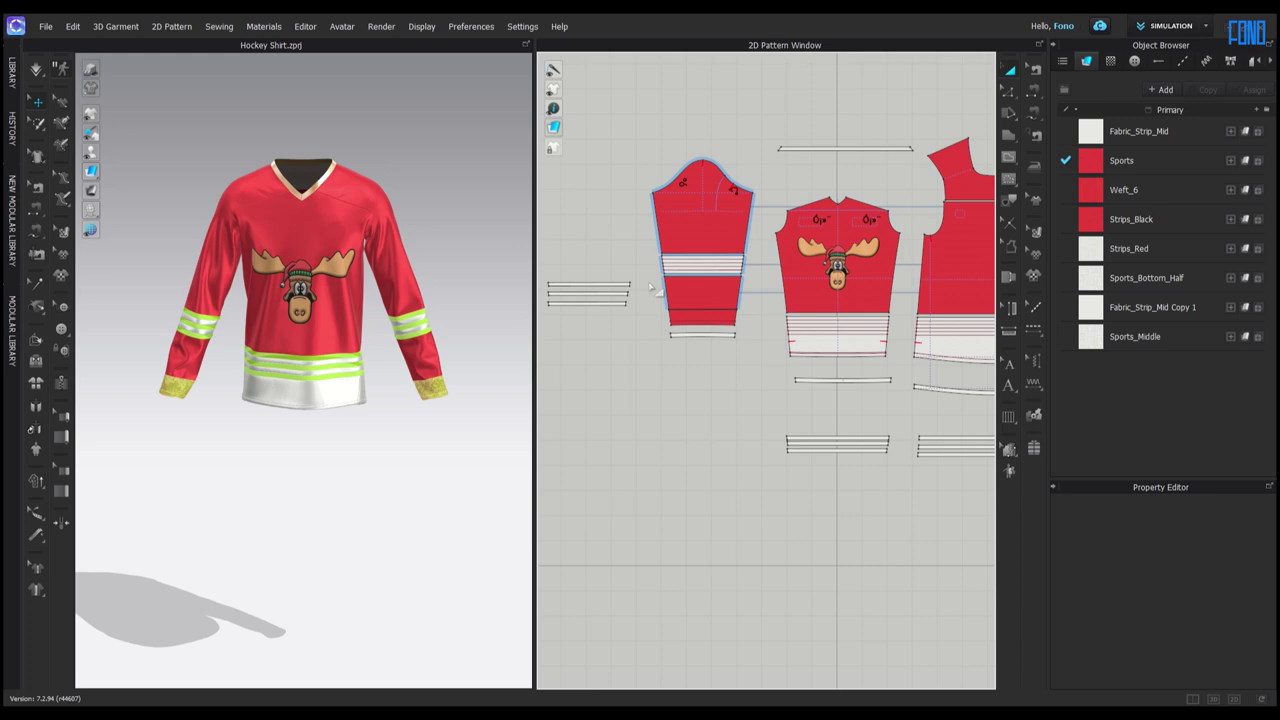
scroll(650, 288, "down", 10)
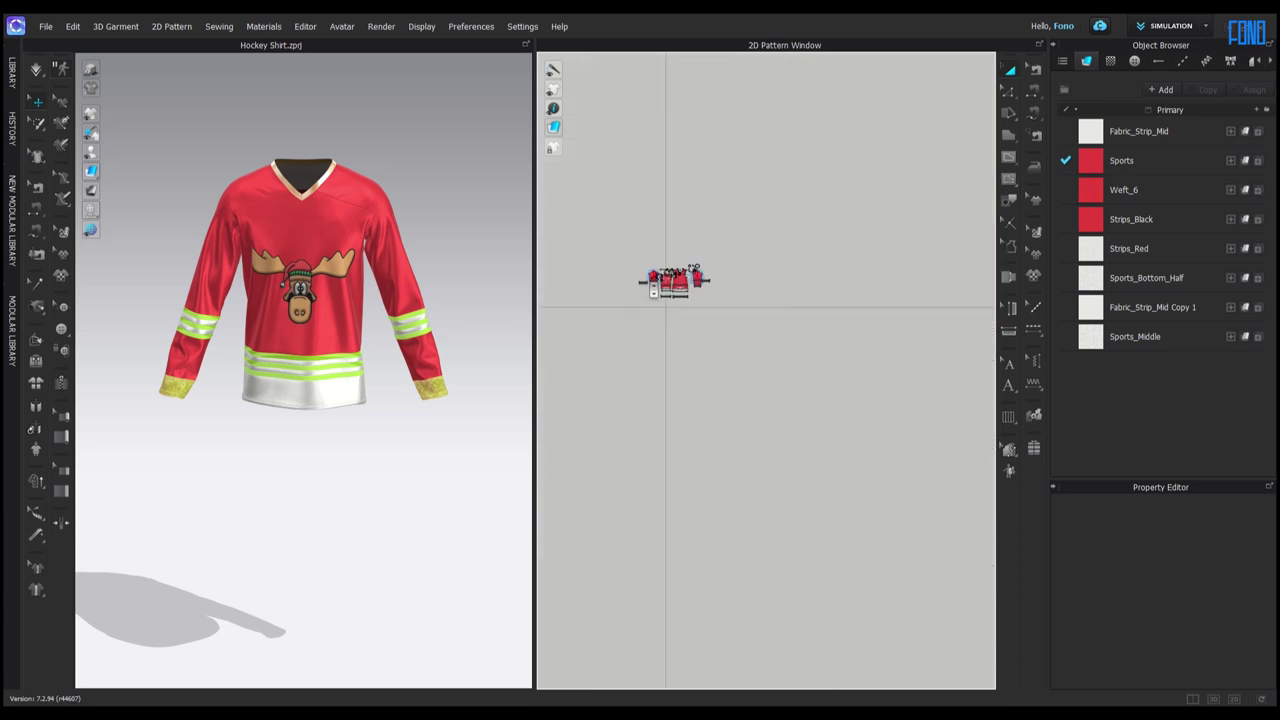
scroll(740, 459, "down", 3)
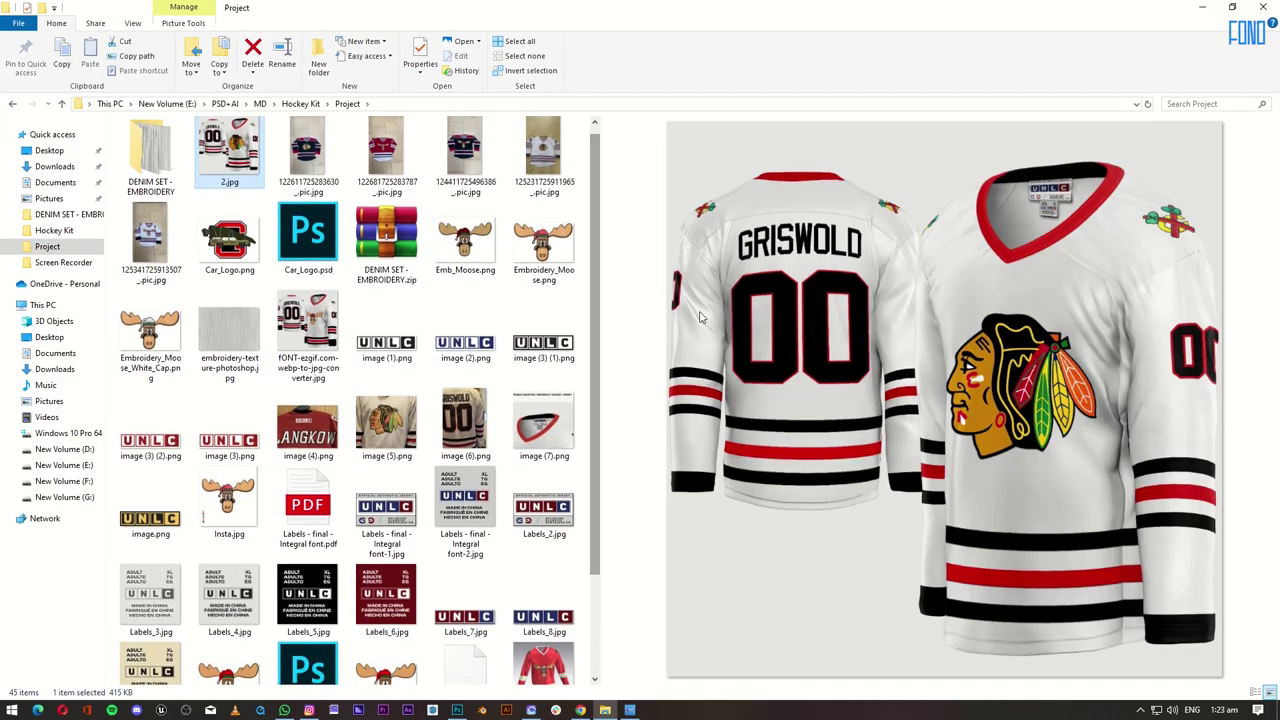
Open the reference photo 2.jpg, and in CLO create a 300 × 300 mm rectangle centred on the back pattern of Project_Red.
key("Return")
scroll(440, 450, "up", 3)
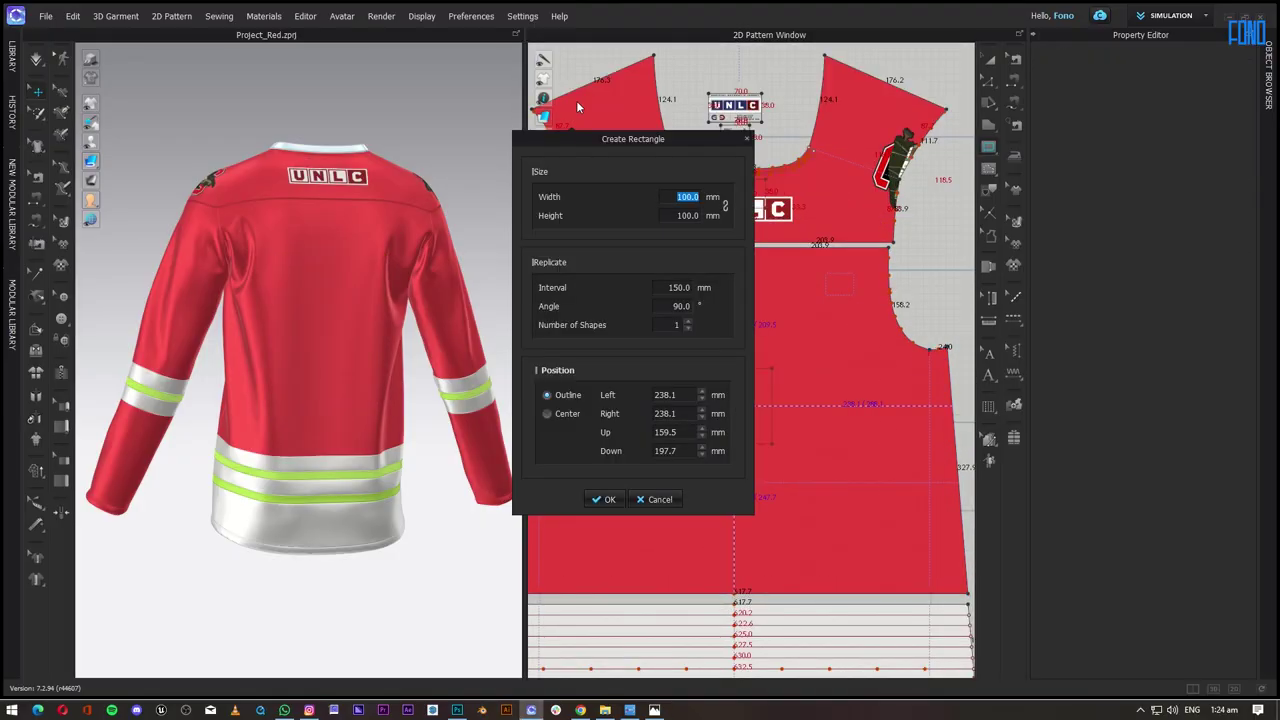
double_click(457, 211)
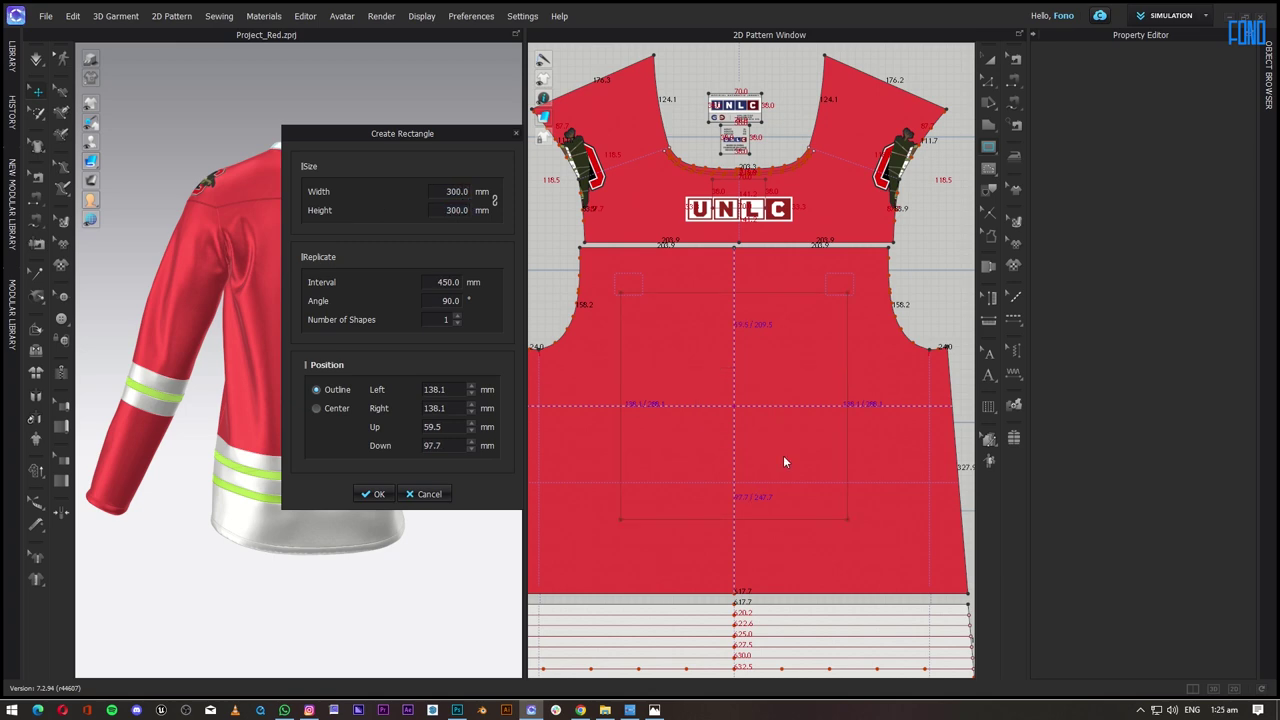
key("Return")
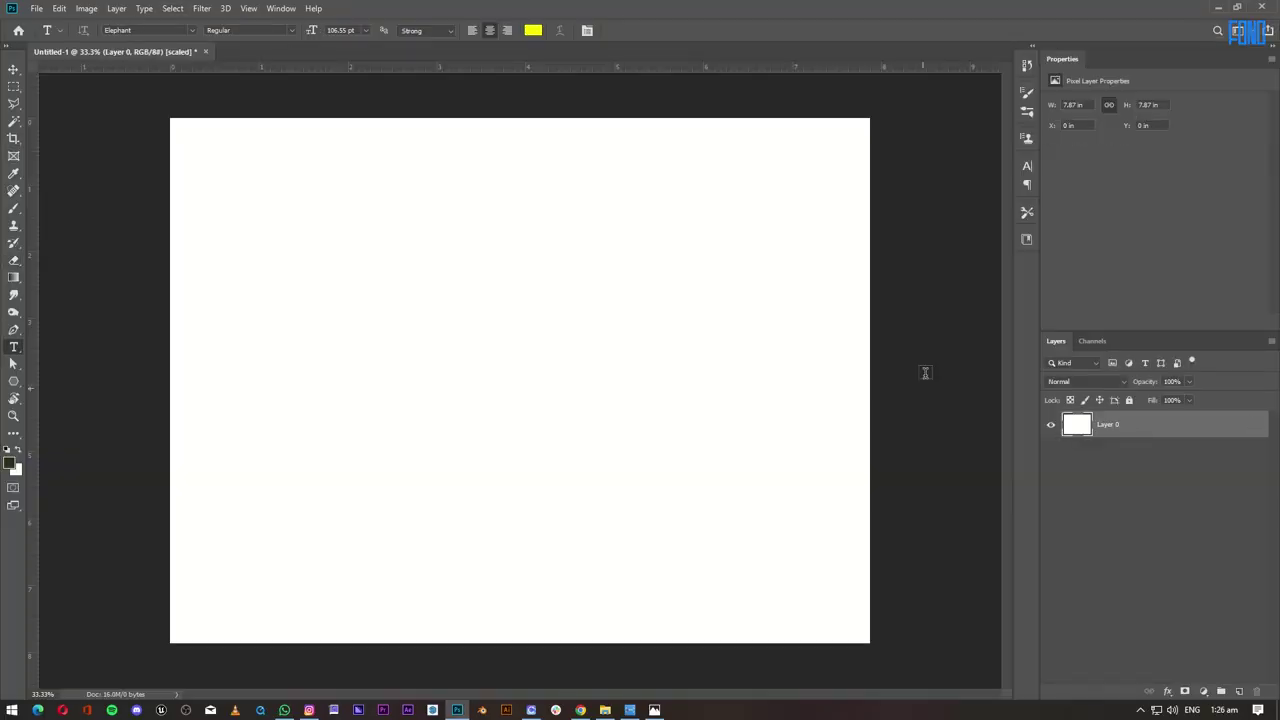
In Photoshop, choose the Tektur font and add the text 00 on the blank canvas.
key("ctrl+t")
left_click(947, 185)
scroll(955, 402, "down", 20)
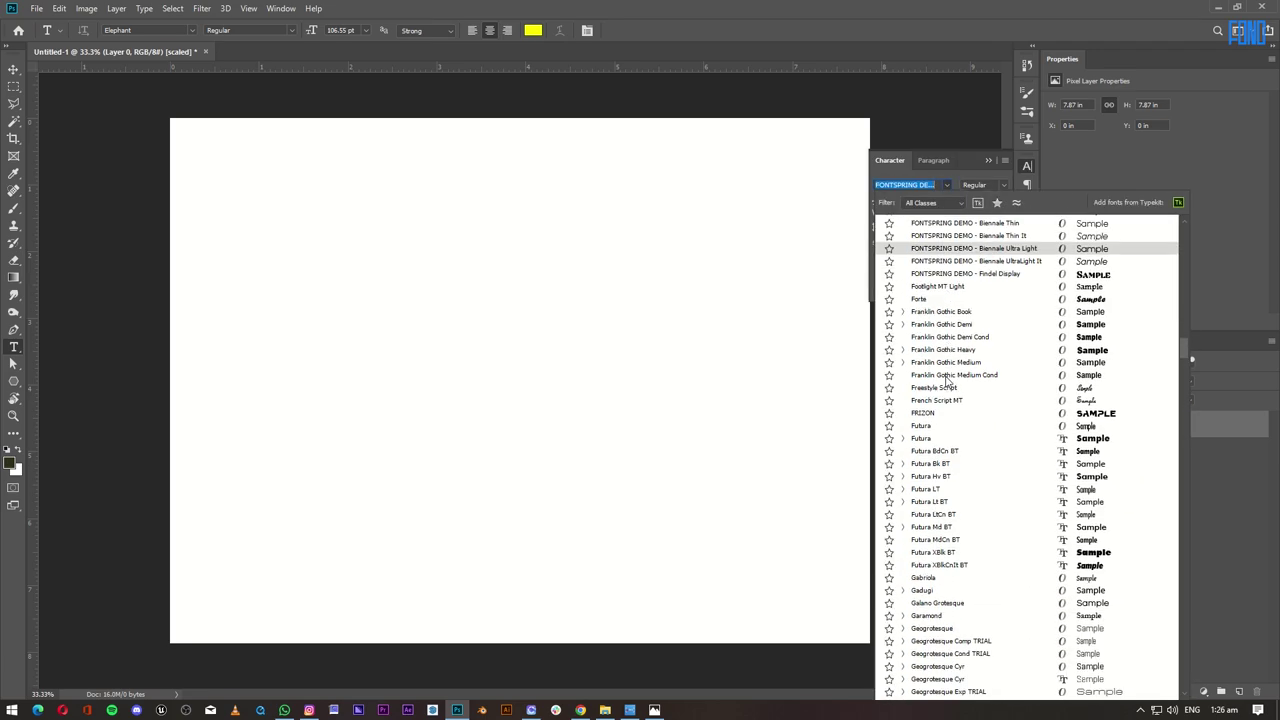
type("Tektur")
key("Return")
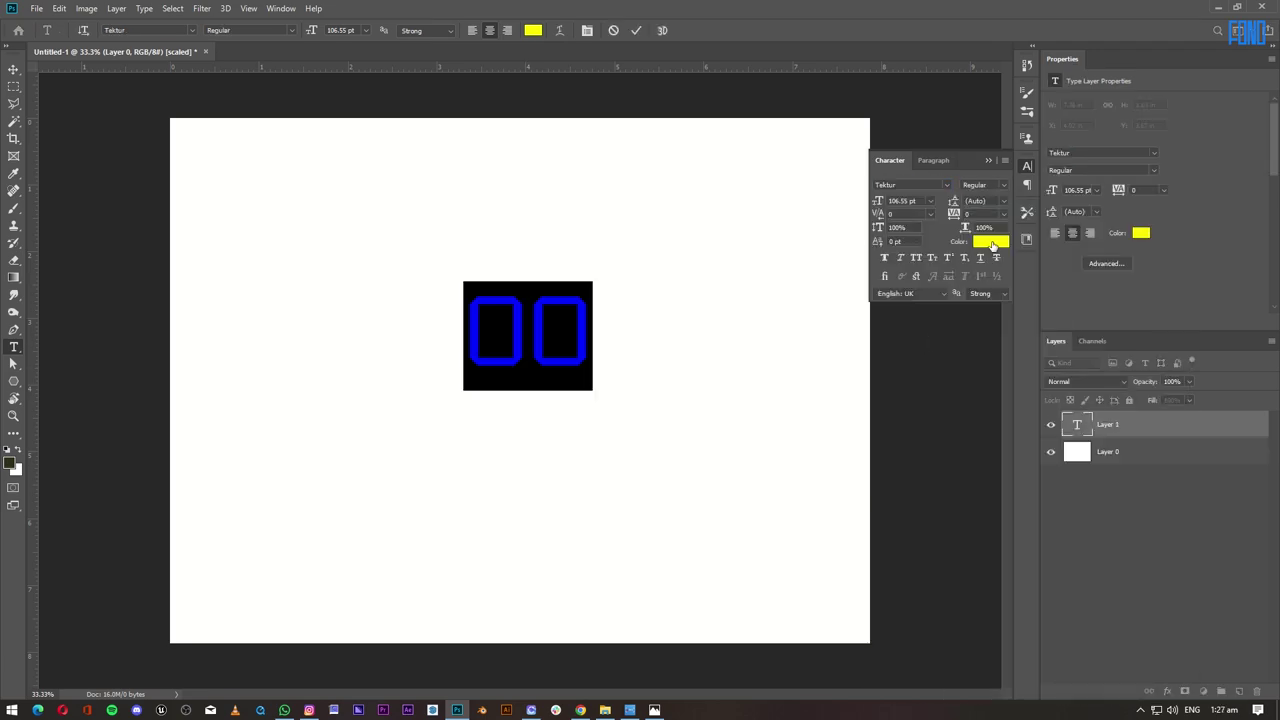
Make the 00 text red and bold at 436.55 pt, and move it down onto the canvas.
left_click(992, 243)
left_click_drag(878, 200, 911, 200)
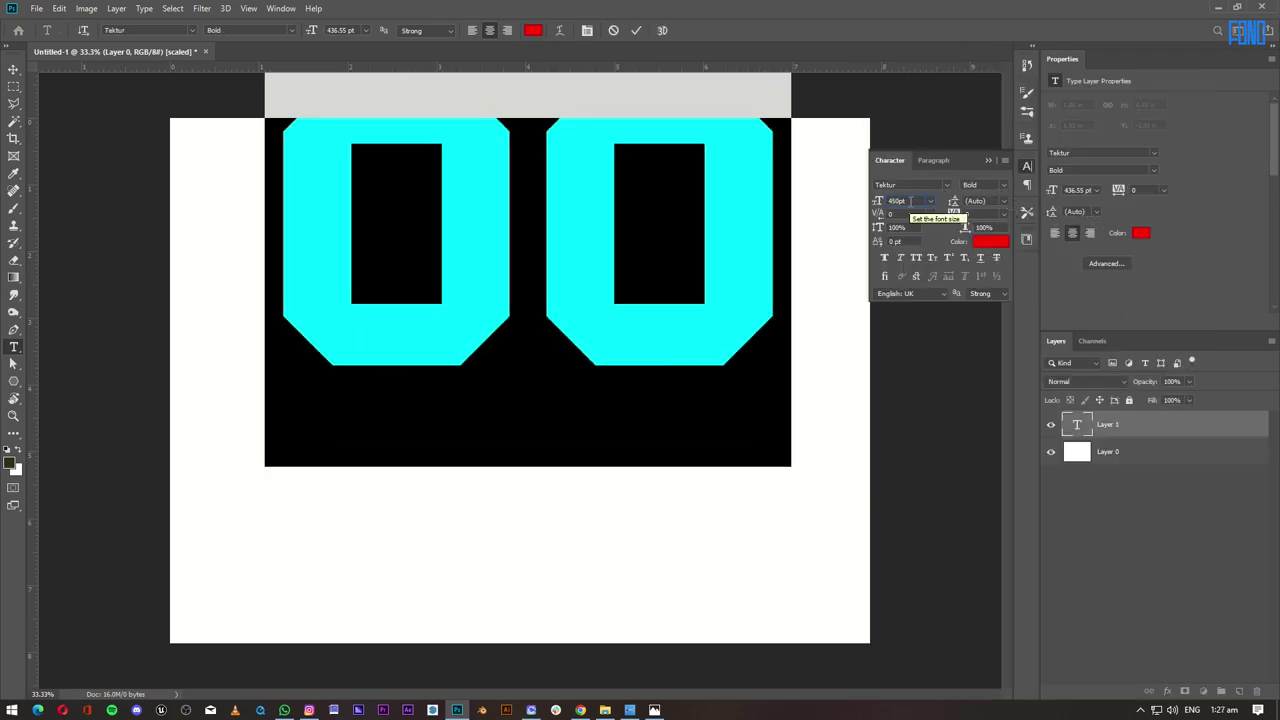
key("ctrl+Return")
key("v")
left_click_drag(667, 128, 667, 284)
Scale the 00 text to 151% vertically and 117% horizontally, comparing its proportions with the reference jersey numbers.
left_click_drag(878, 227, 898, 242)
type("15")
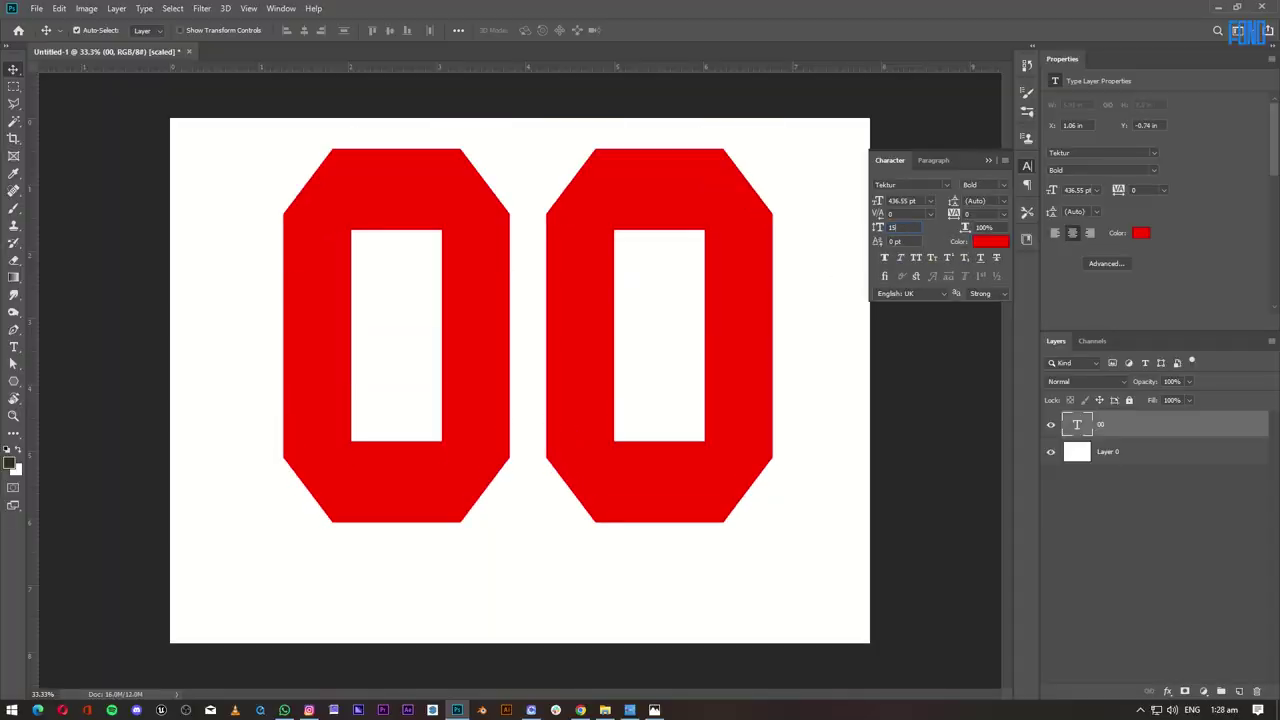
type("1")
key("Tab")
key("alt+Tab")
key("alt+Tab")
type("112")
key("Return")
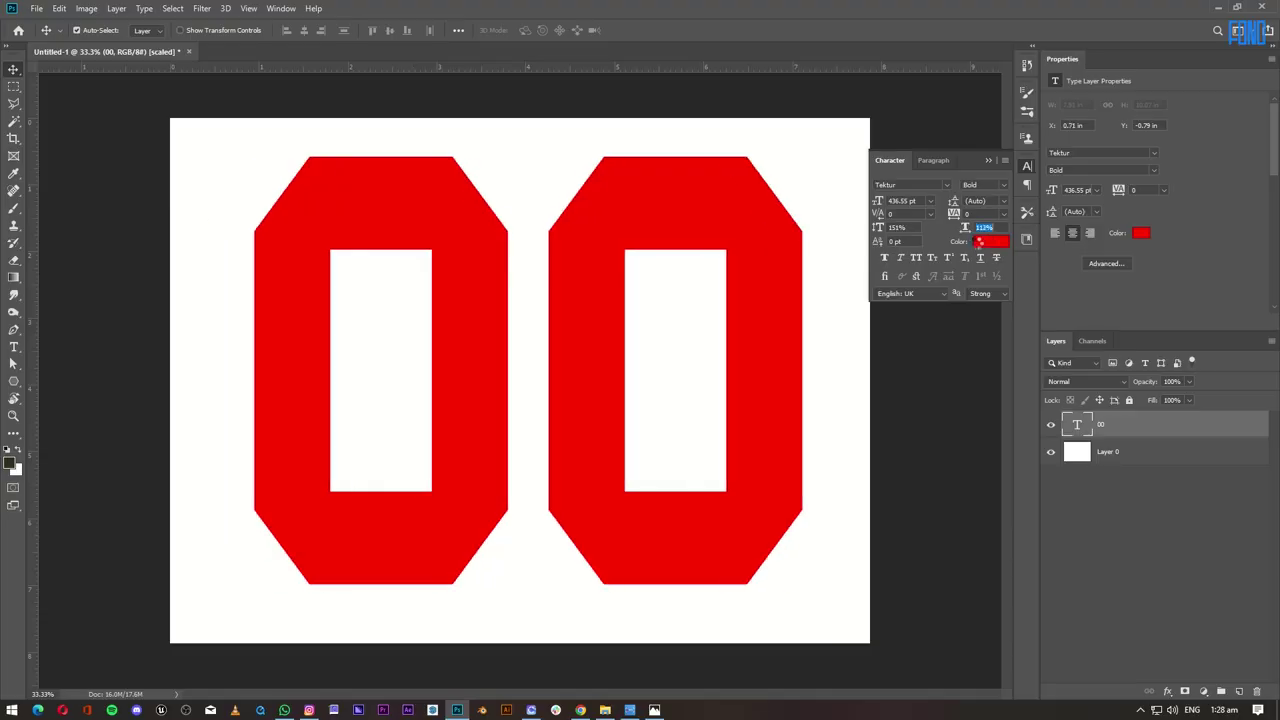
type("117")
key("Return")
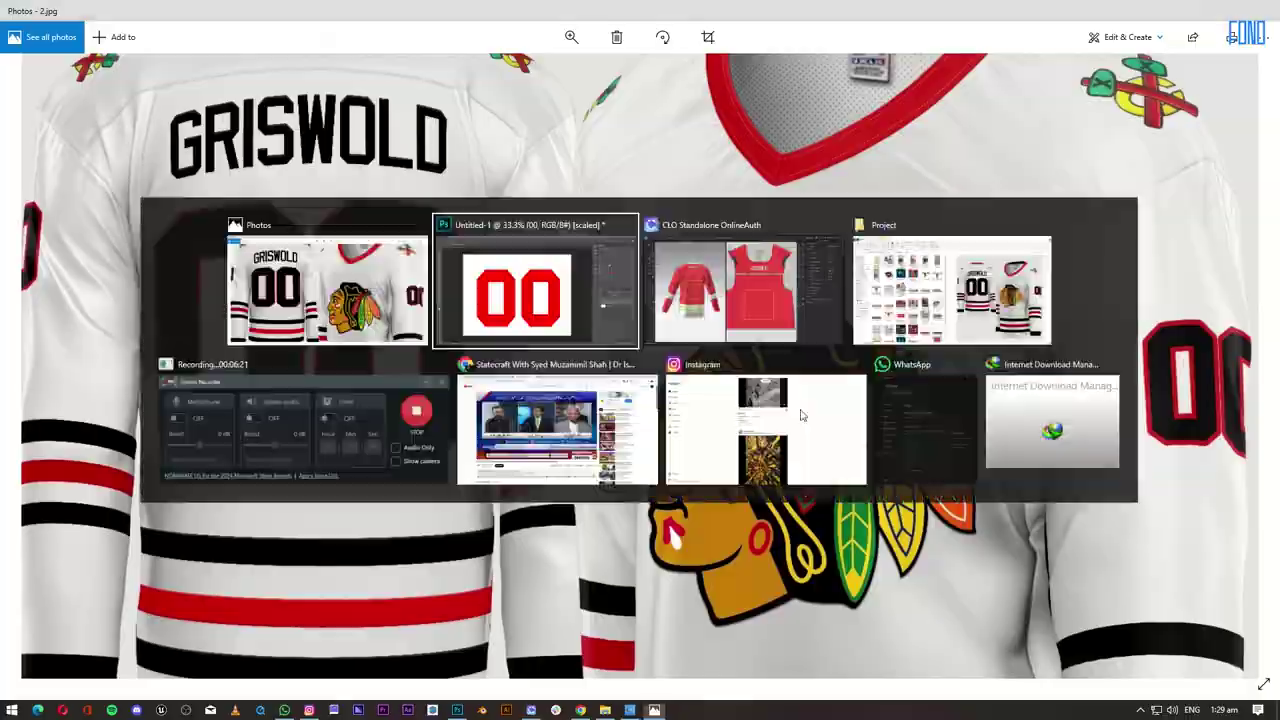
key("alt+Tab")
key("alt+Tab")
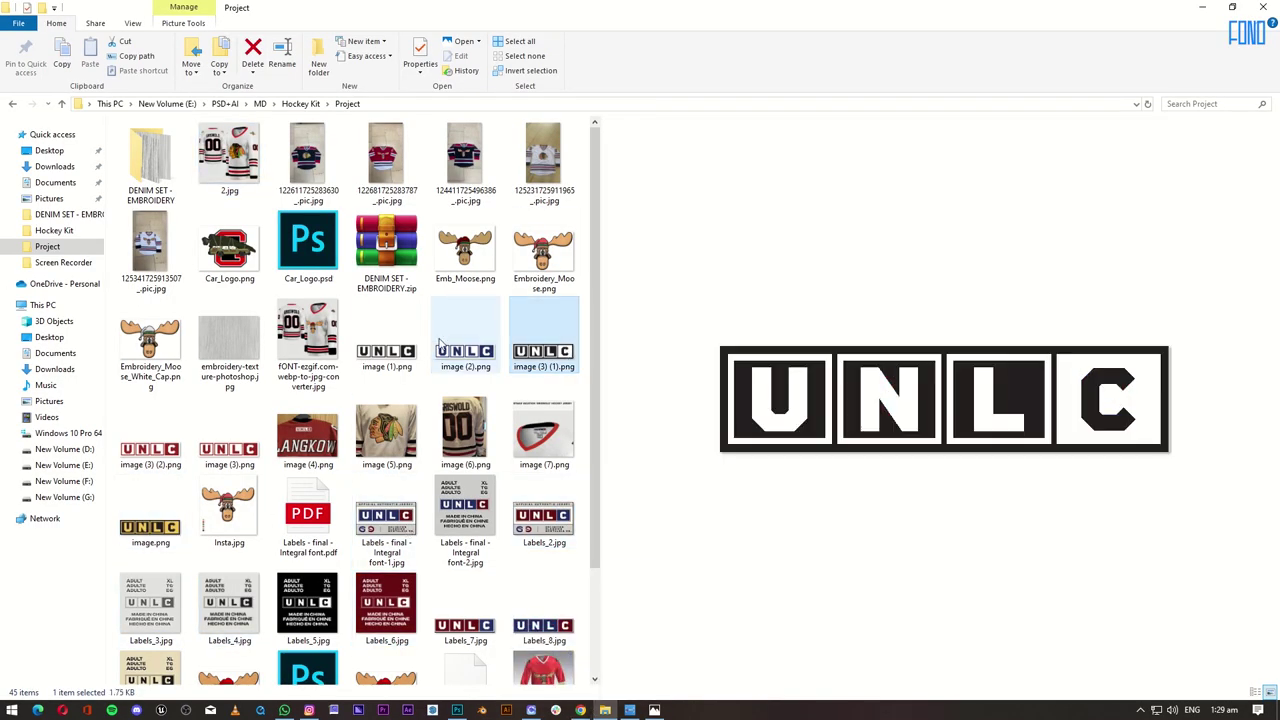
Open Labels_4.jpg from the Project folder as a separate document in Photoshop.
scroll(229, 480, "down", 2)
left_click(229, 480)
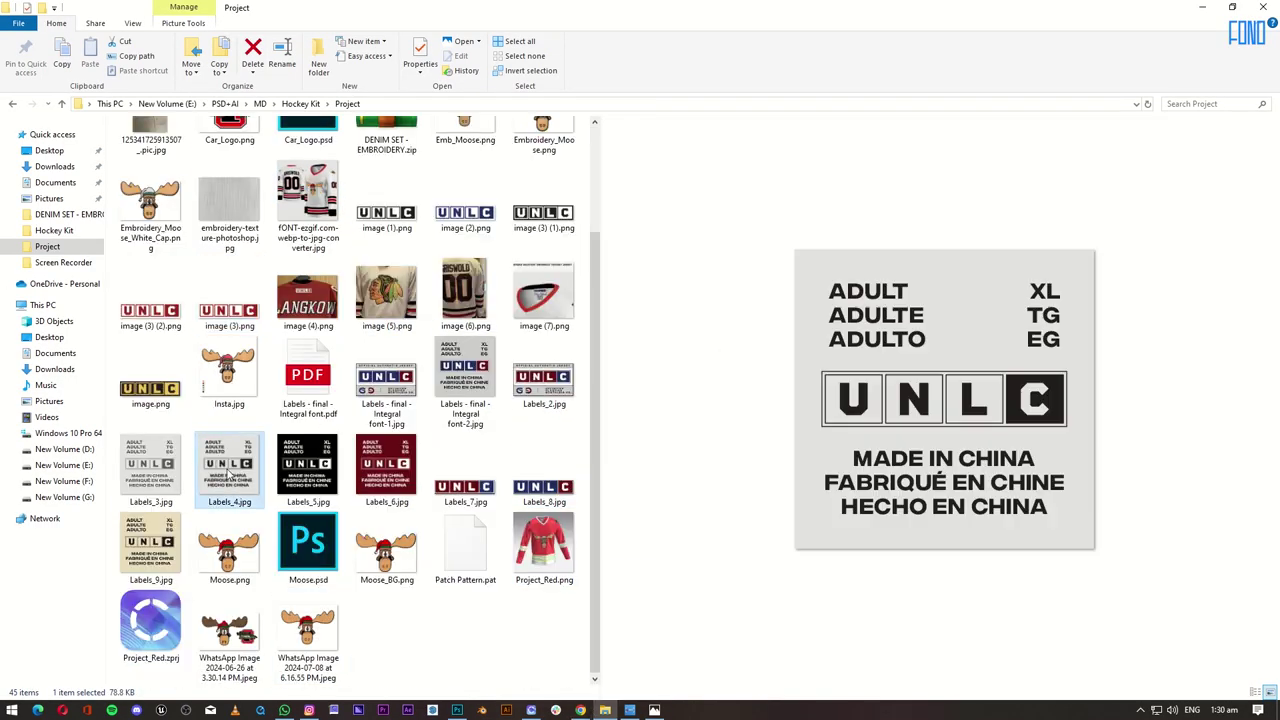
left_click_drag(240, 427, 500, 45)
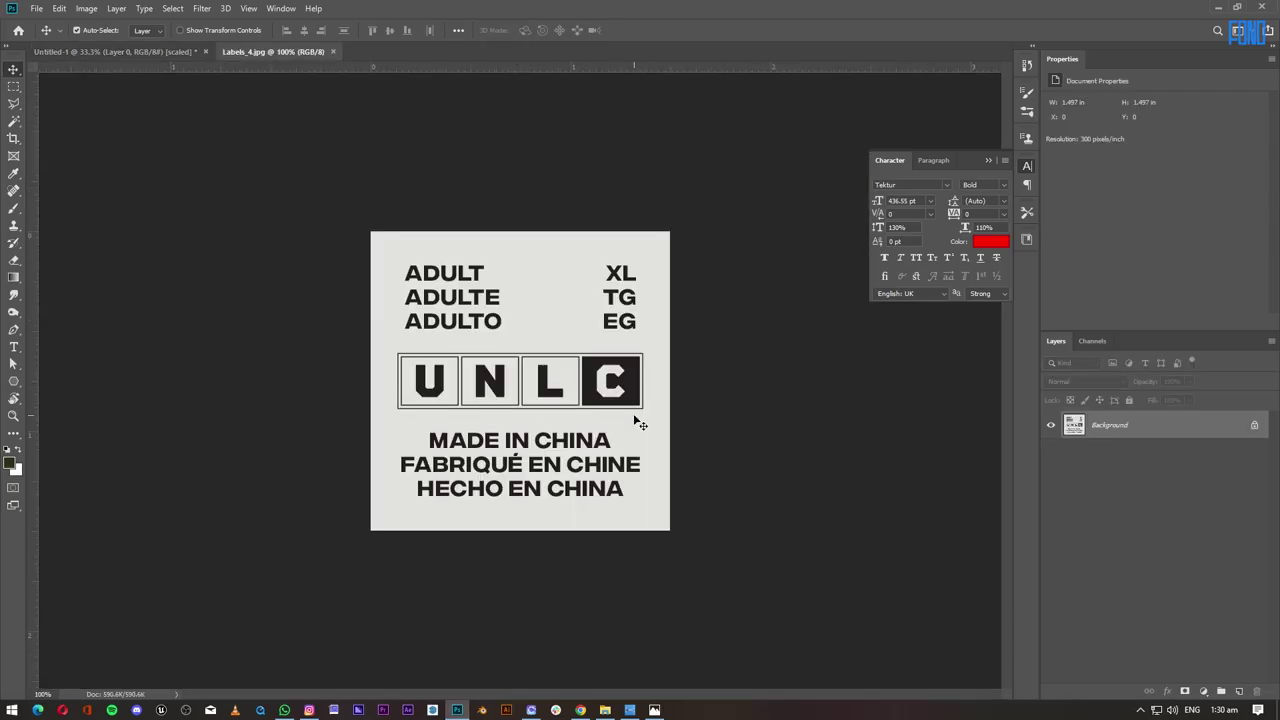
Sample the label's light grey background and paint over the frame lines around the letters U, N and L.
left_click(601, 343, "alt")
key("ctrl+plus")
key("ctrl+plus")
key("ctrl+plus")
scroll(728, 524, "up", 1)
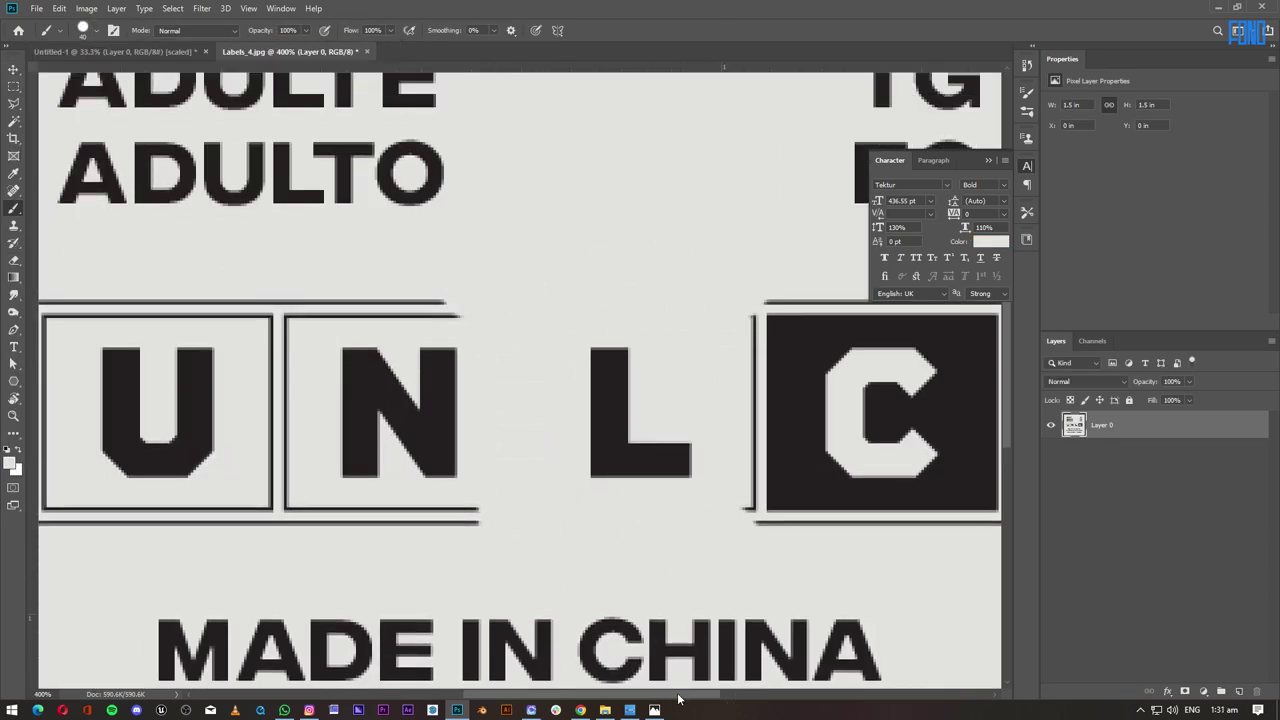
scroll(391, 534, "left", 2)
scroll(391, 534, "right", 5)
Select the light letter C inside the black box and enlarge the selection slightly.
left_click(173, 8)
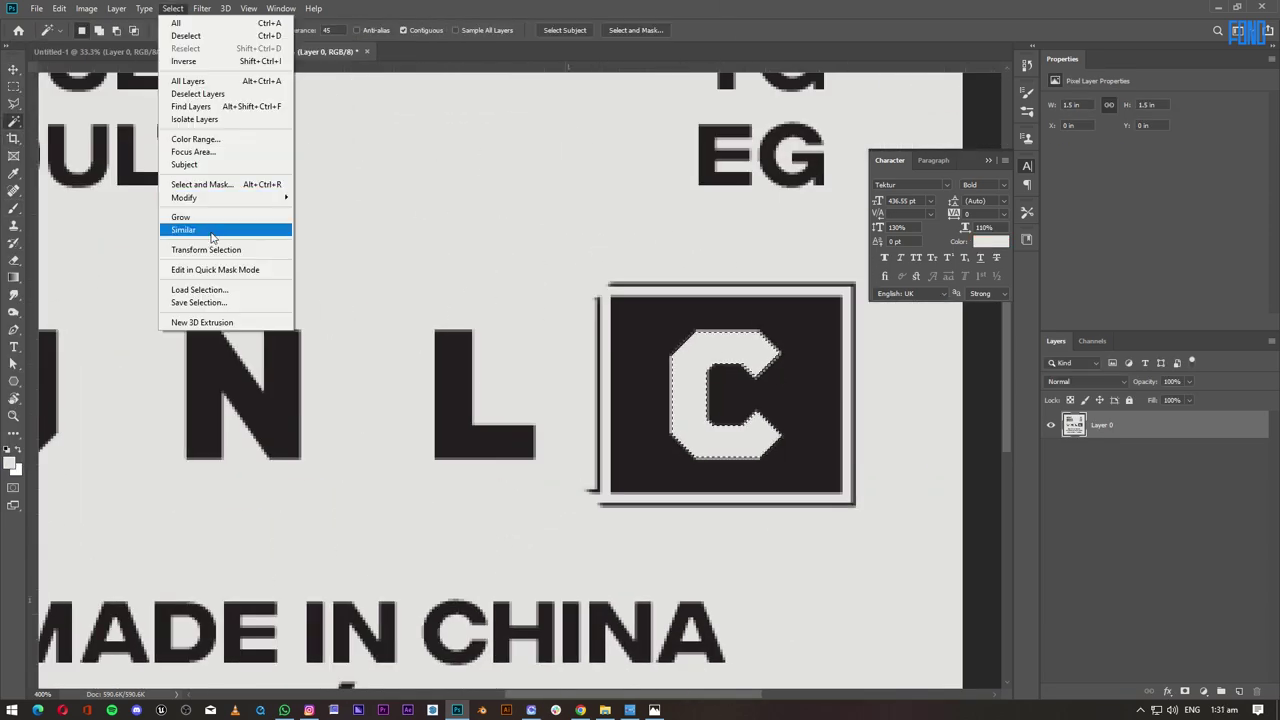
left_click(345, 248)
left_click(703, 222)
left_click(173, 8)
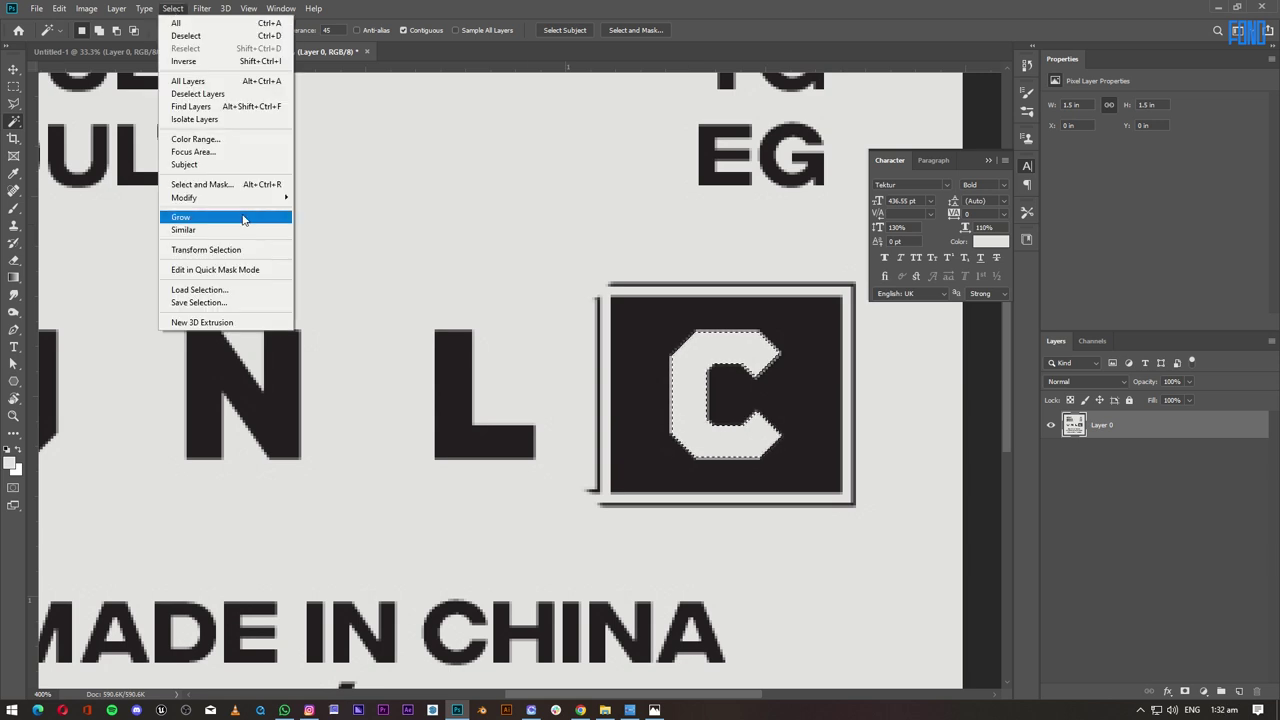
left_click(345, 248)
key("Return")
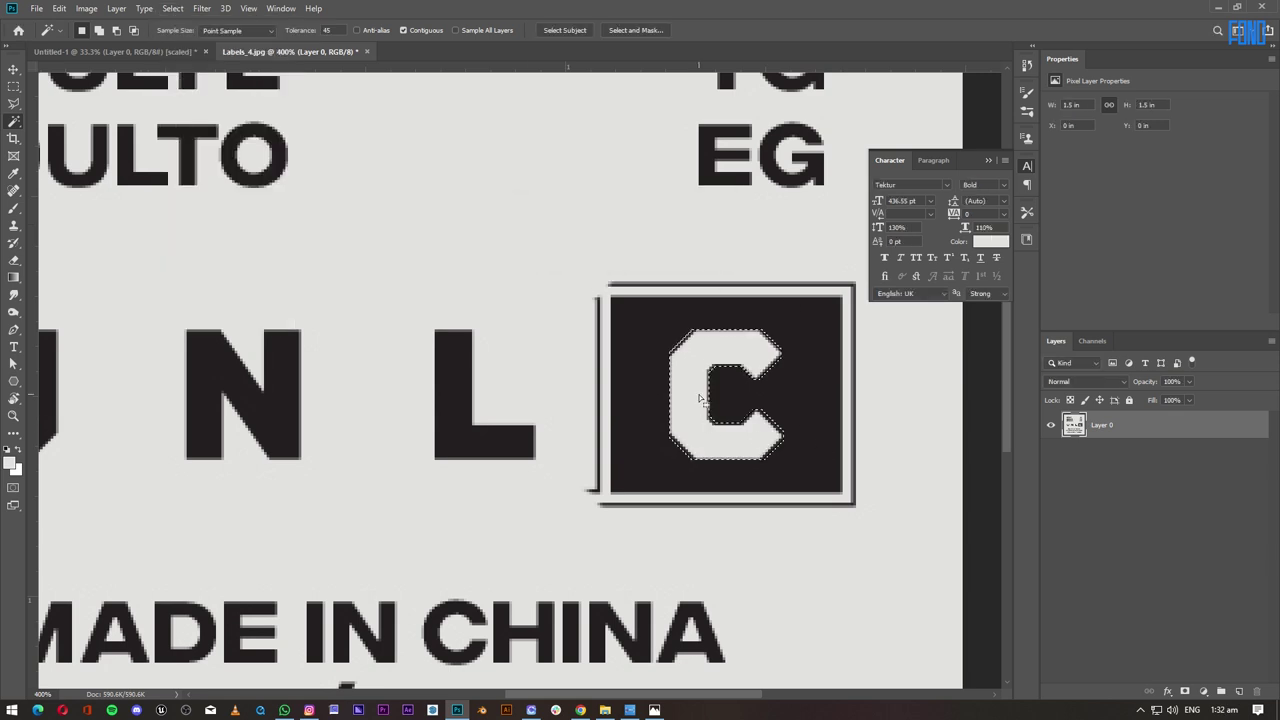
Fill the selected C with the label's dark colour on a new layer and clear the selection.
left_click(15, 451)
left_click(1149, 110)
key("ctrl+shift+alt+n")
key("alt+BackSpace")
key("ctrl+d")
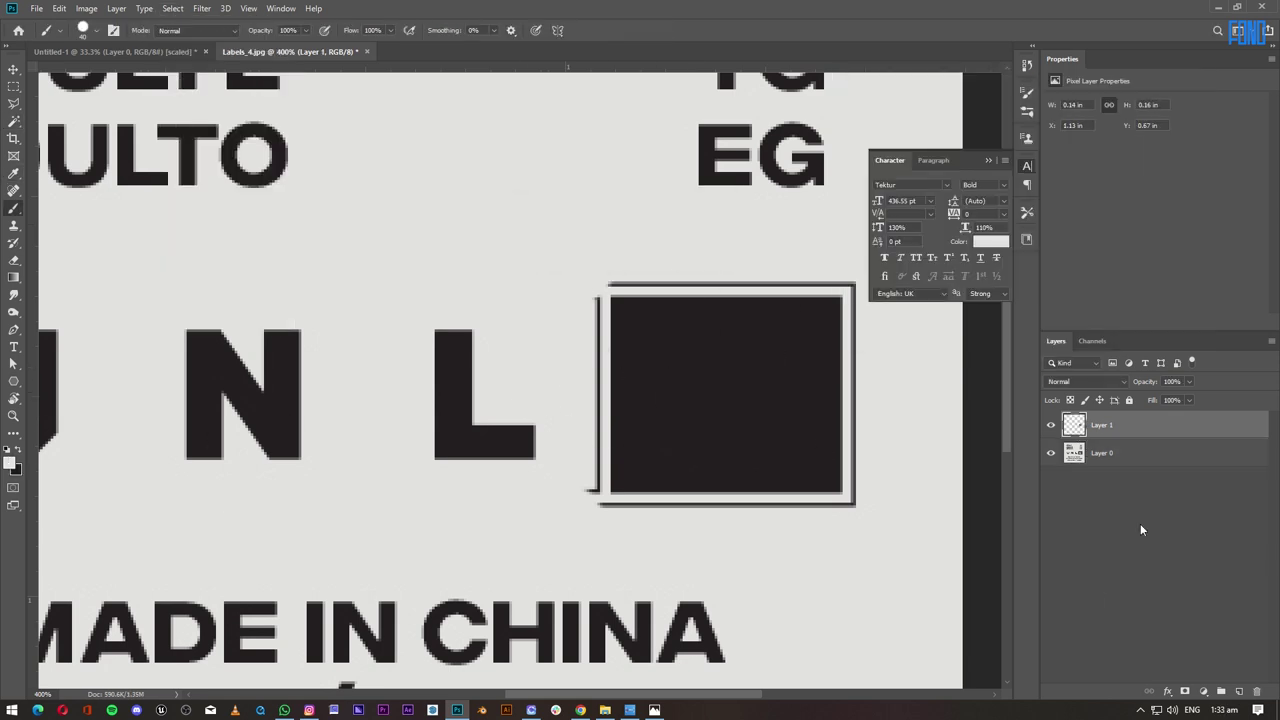
Paint Layer 0 with the light background colour so that only the dark letters UNLC remain.
left_click(1100, 453)
key("ctrl+minus")
key("ctrl+minus")
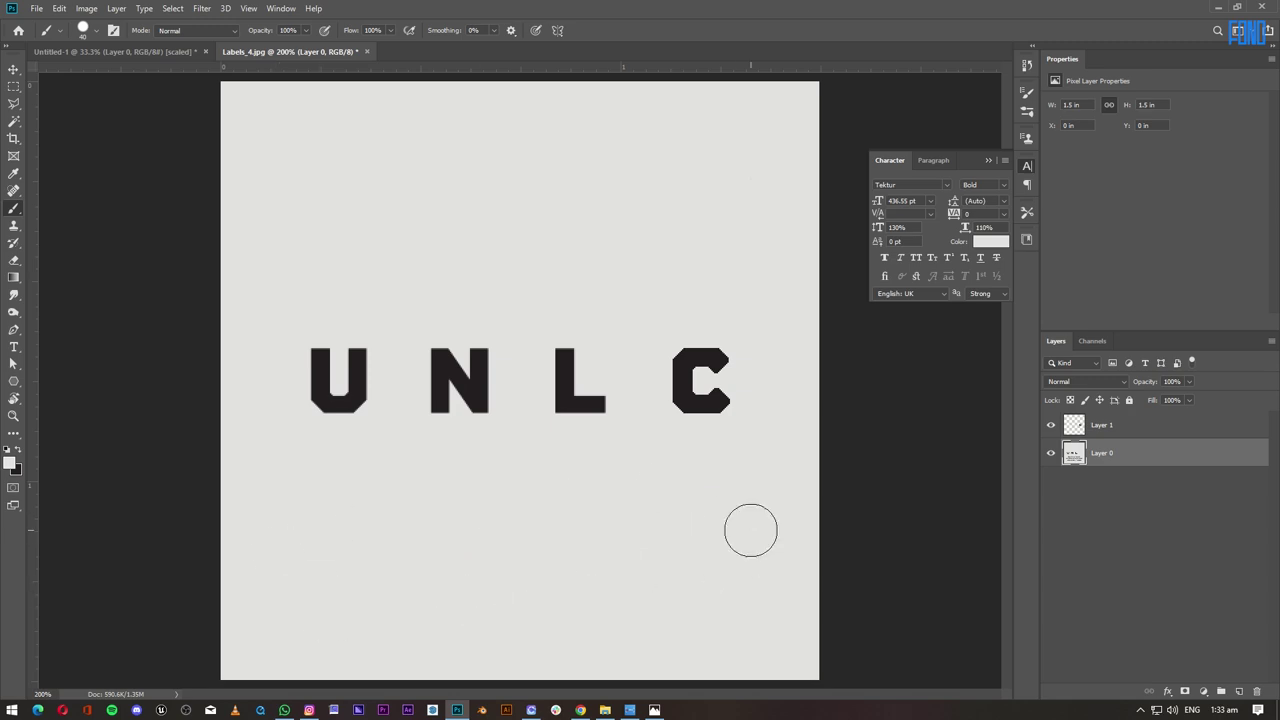
Crop the label image to a narrow strip around the letters UNLC.
key("ctrl+minus")
key("c")
left_click_drag(371, 347, 671, 416)
key("Return")
Save the cropped lettering to the Desktop as a JPEG named Fonts.
left_click(36, 8)
left_click(45, 150)
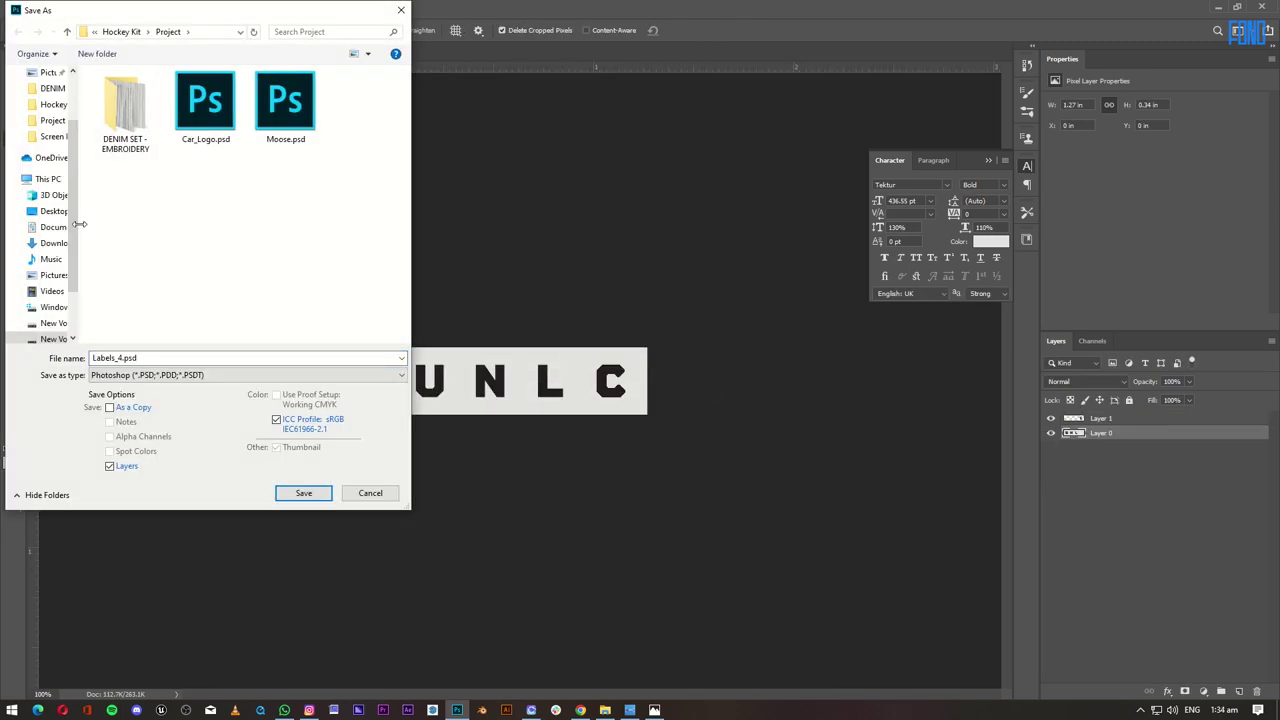
left_click_drag(79, 224, 156, 224)
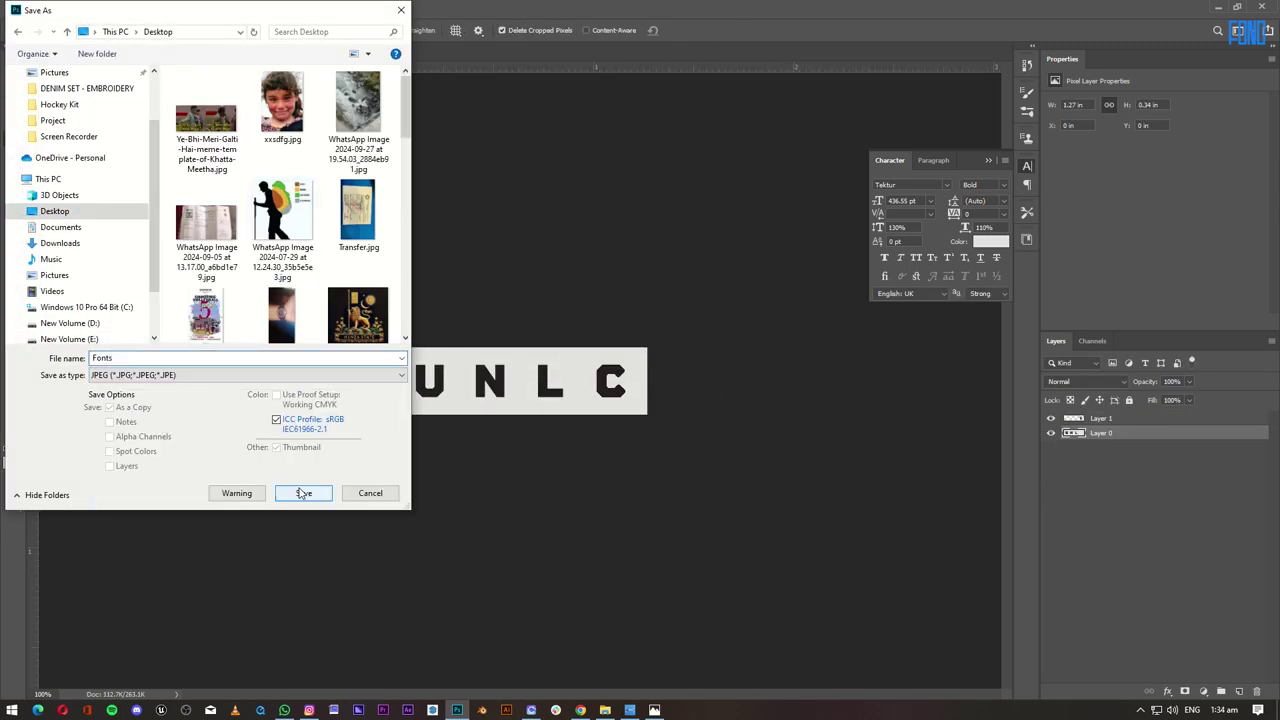
left_click(303, 493)
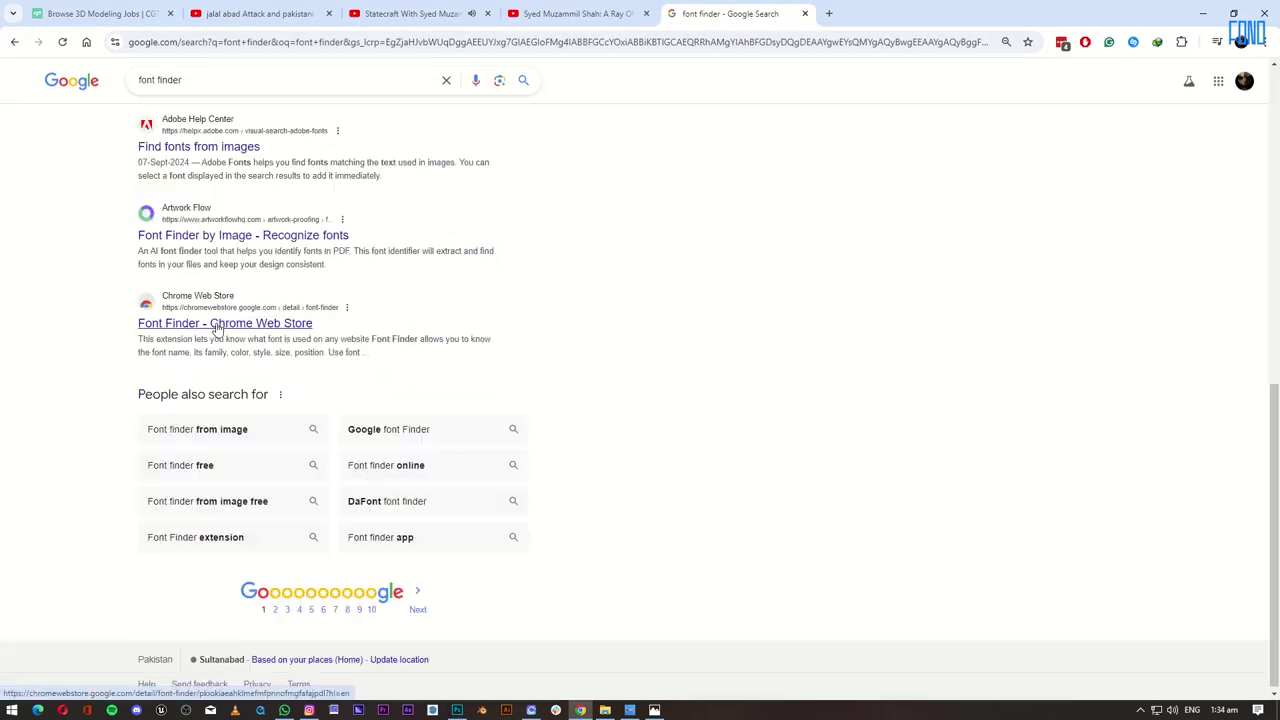
In Chrome, go through the "font finder" search results, skim Adobe's guide on finding fonts from images, and close it.
scroll(212, 375, "up", 2)
left_click(212, 369)
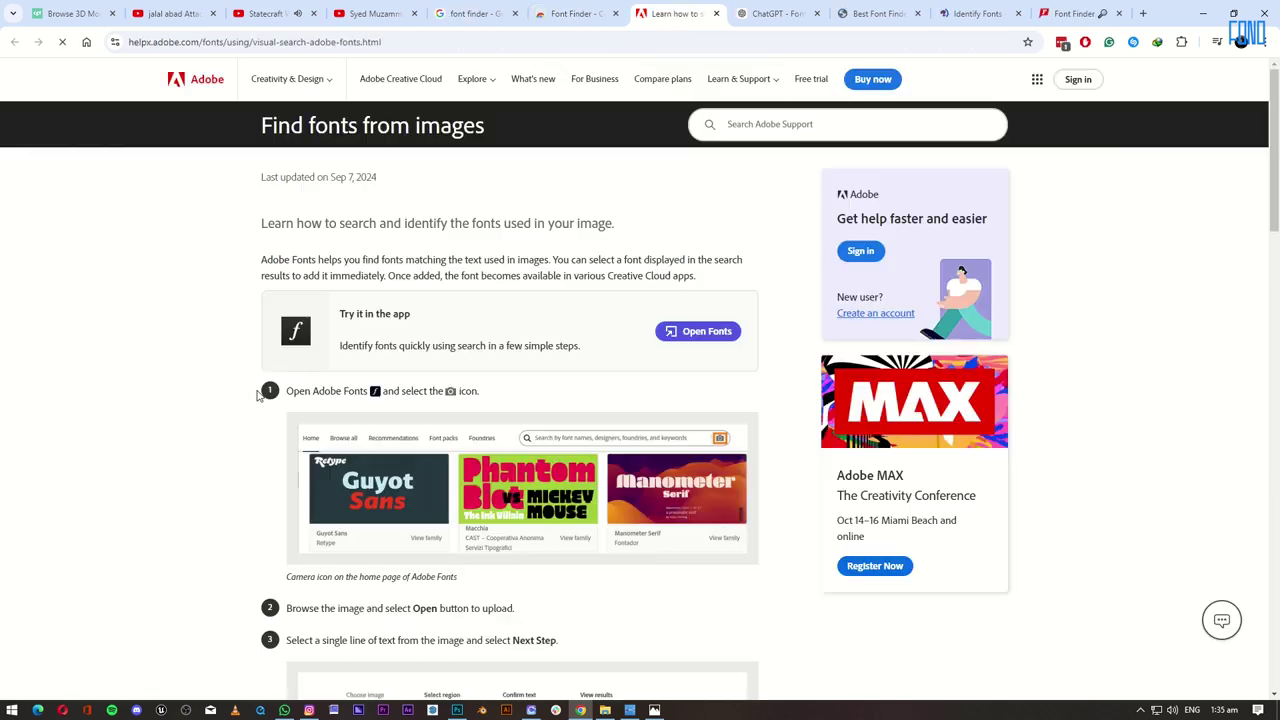
scroll(237, 449, "down", 5)
scroll(344, 229, "up", 5)
key("ctrl+w")
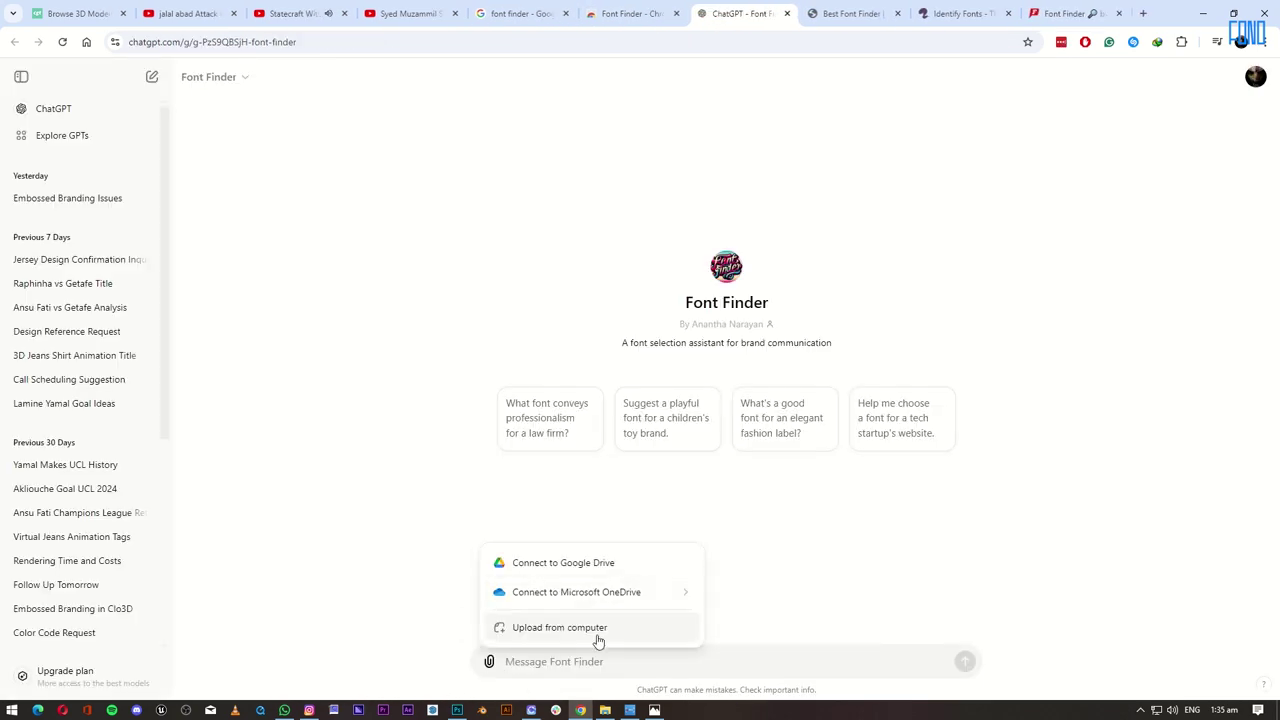
Upload the cropped UNLC lettering image to the Font Finder GPT and ask it to "find these fonts".
left_click(598, 627)
double_click(300, 400)
type("find these fonts")
key("Return")
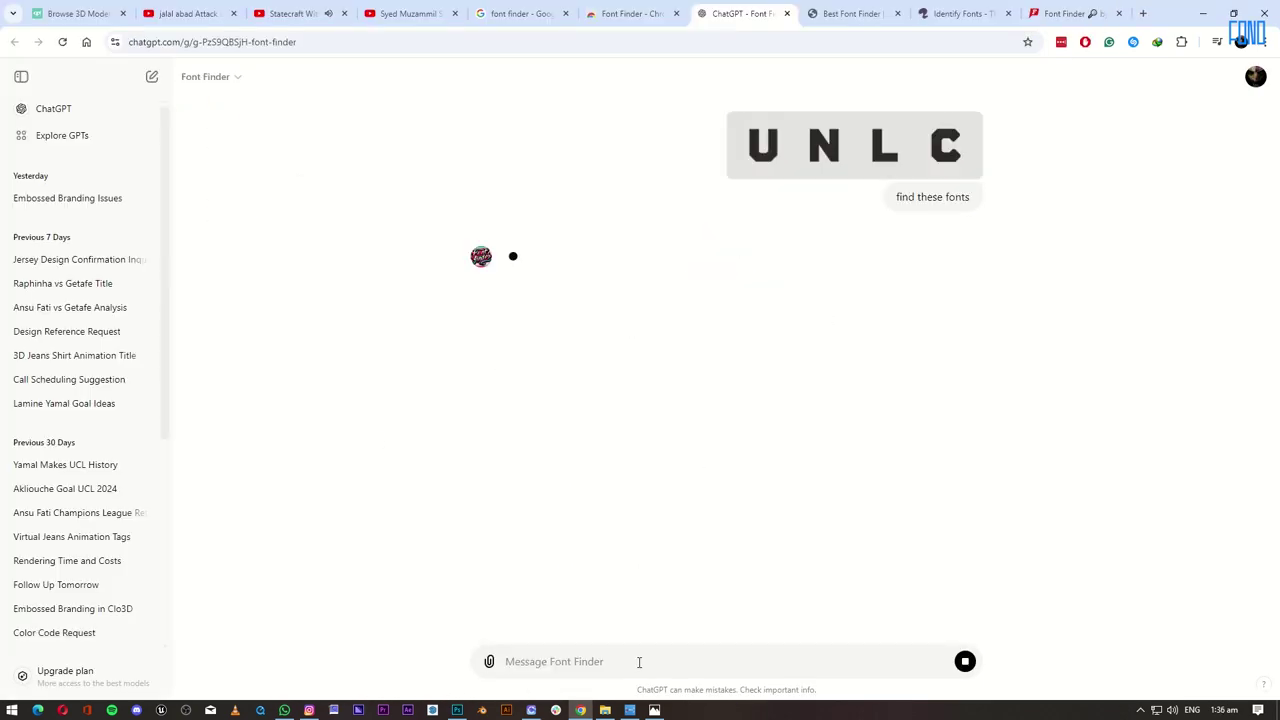
Search Google Images for the suggested Futura Black font and compare its samples with the UNLC lettering.
left_click_drag(548, 257, 520, 13)
left_click(173, 124)
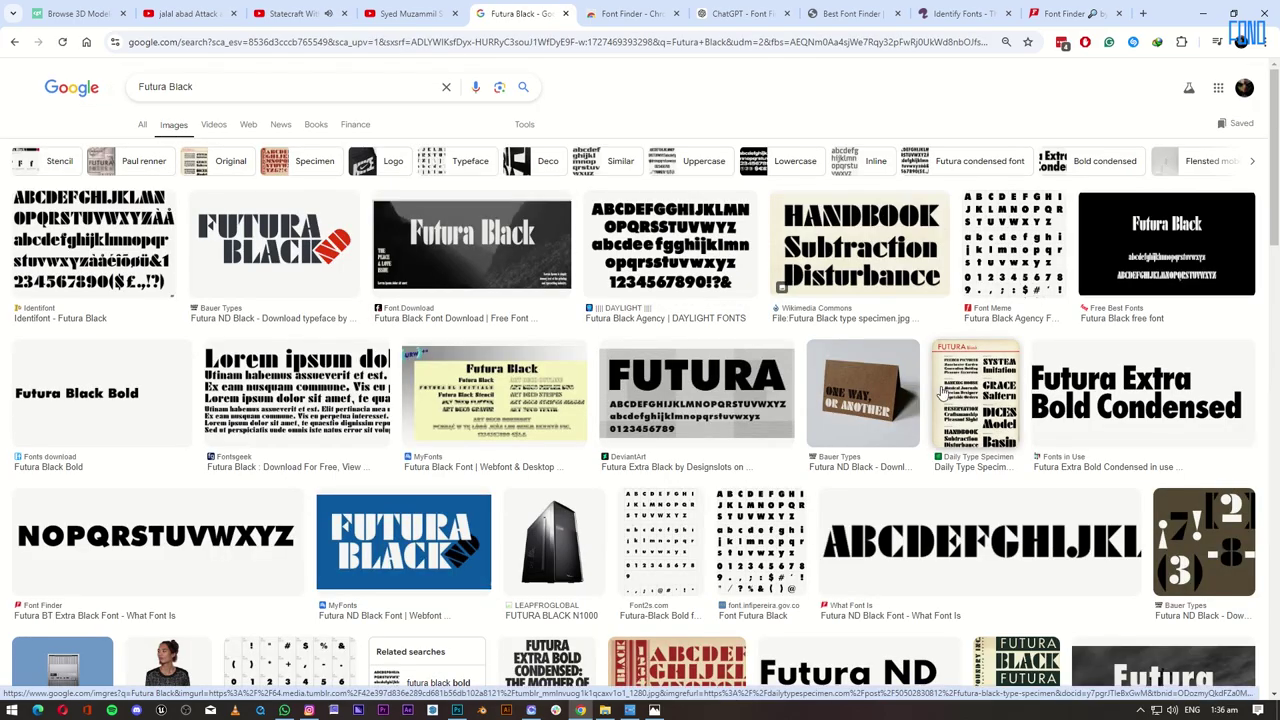
scroll(625, 400, "down", 3)
left_click(740, 13)
left_click_drag(549, 283, 583, 283)
left_click_drag(565, 283, 520, 13)
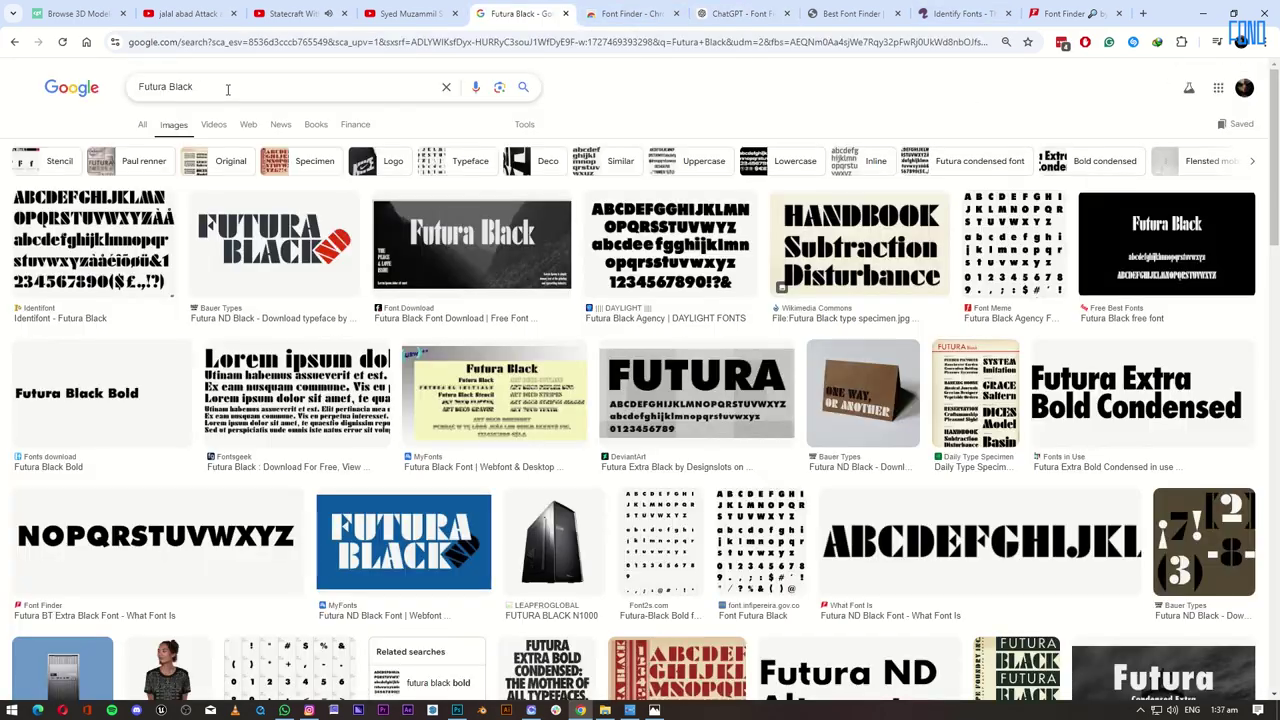
Compare image results for the other suggestions by searching Google for stencil font, heavitas font and Modular Stencil.
left_click(740, 13)
left_click_drag(549, 307, 591, 307)
left_click_drag(570, 307, 520, 13)
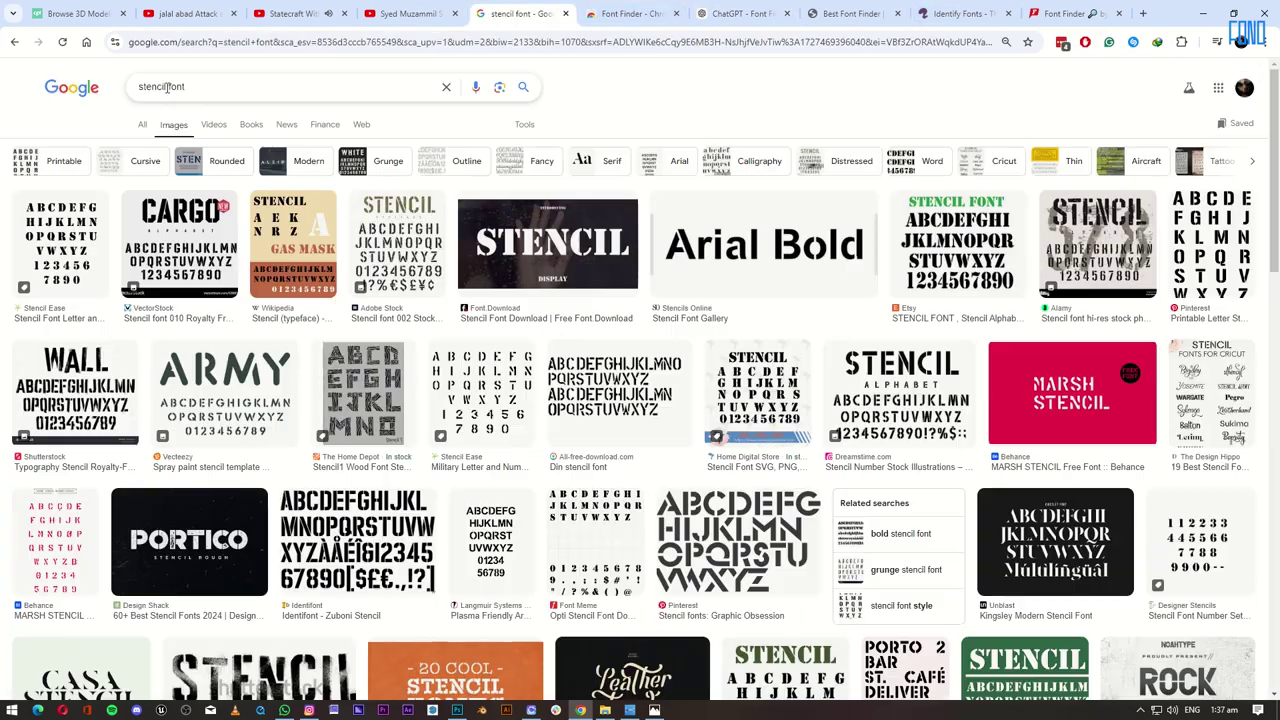
left_click(740, 13)
left_click_drag(564, 284, 520, 13)
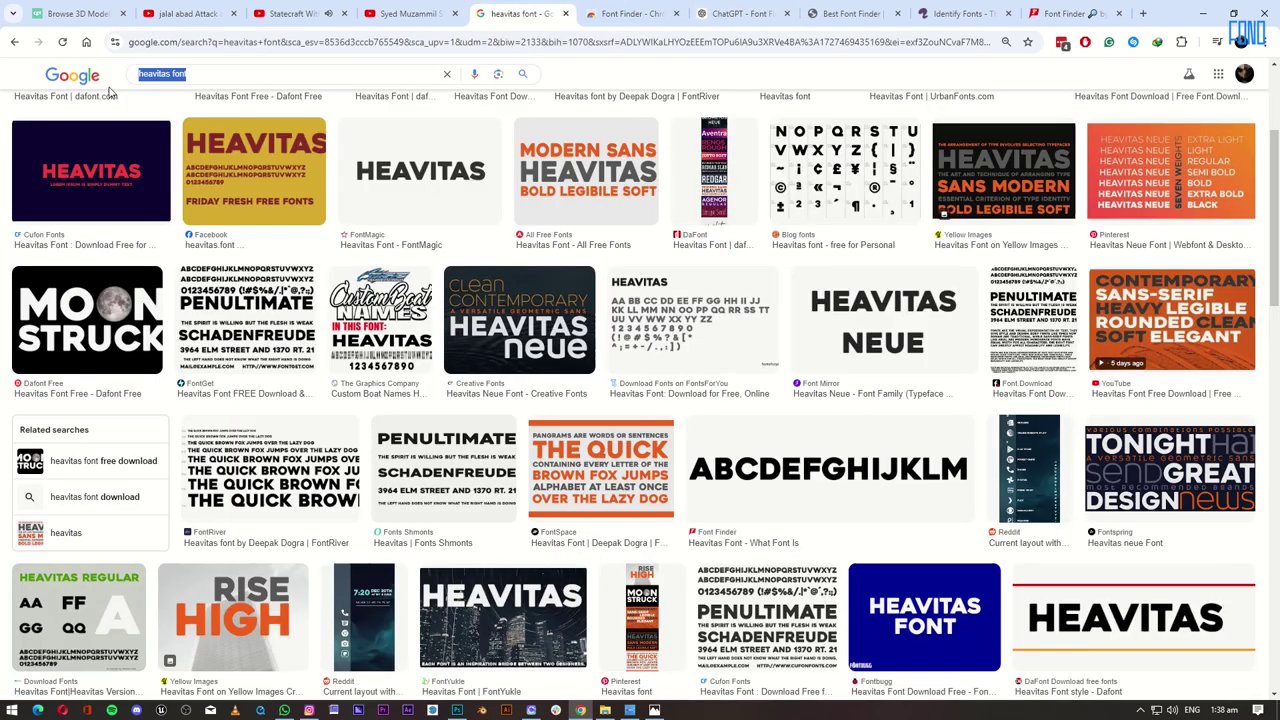
left_click(740, 13)
left_click_drag(527, 472, 254, 86)
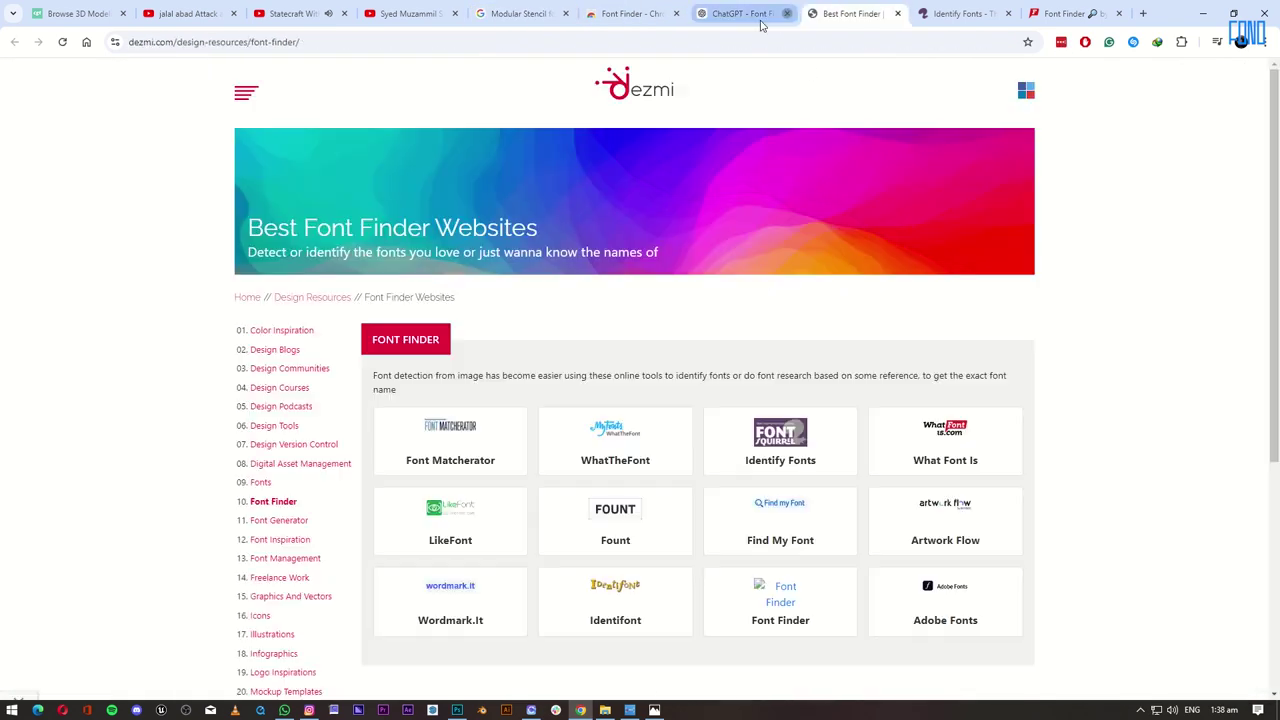
Open the identification sites from Dezmi's font finder list and upload the UNLC lettering image to WhatTheFont.
scroll(790, 415, "down", 2)
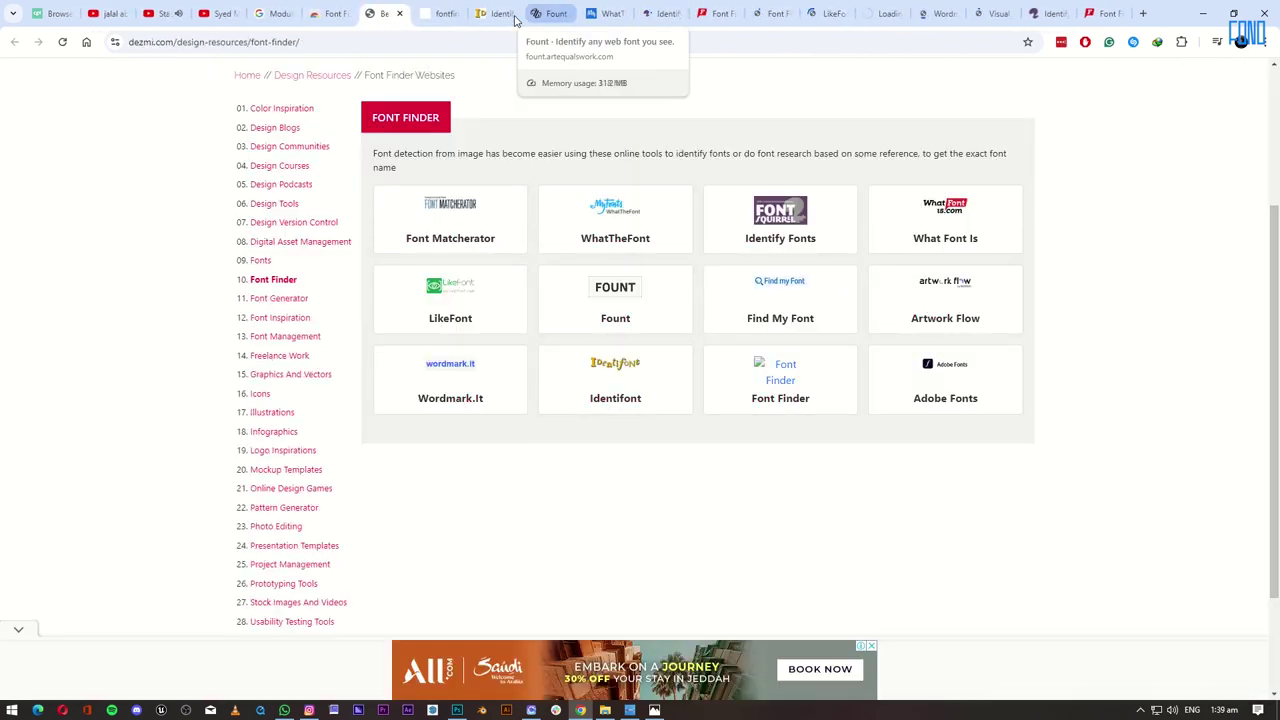
left_click(500, 13)
key("ctrl+w")
key("ctrl+w")
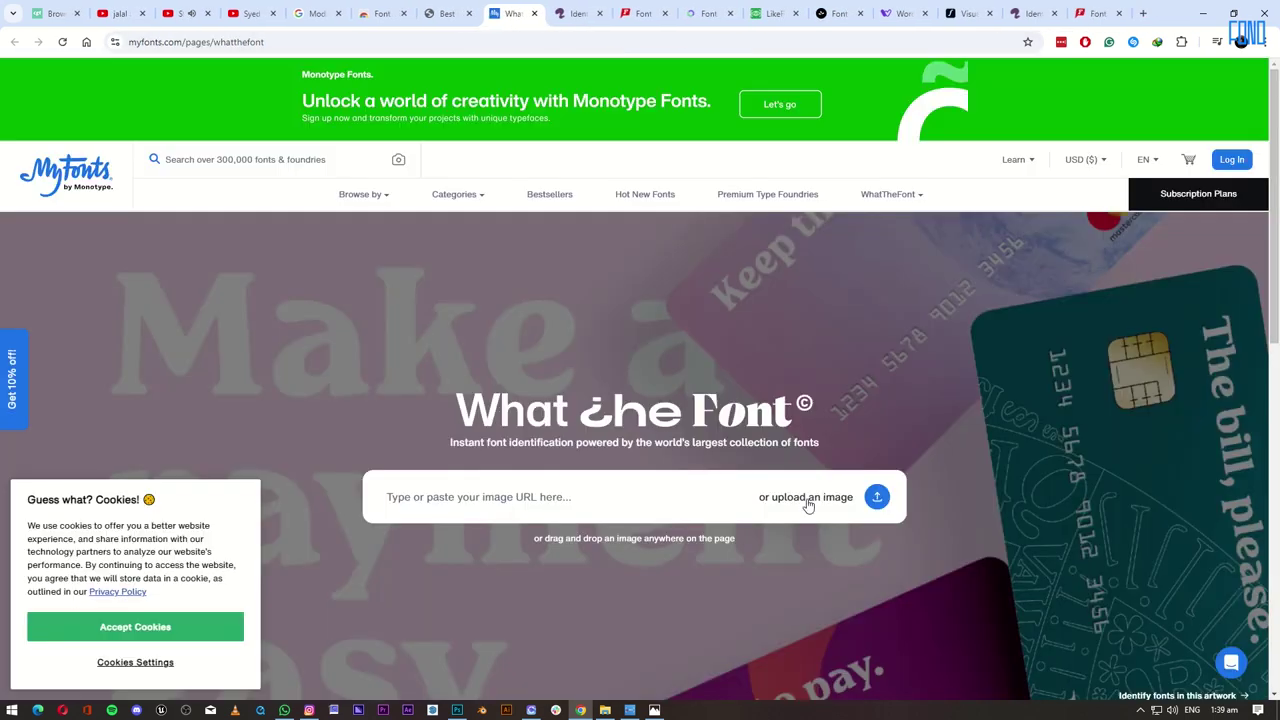
left_click(808, 497)
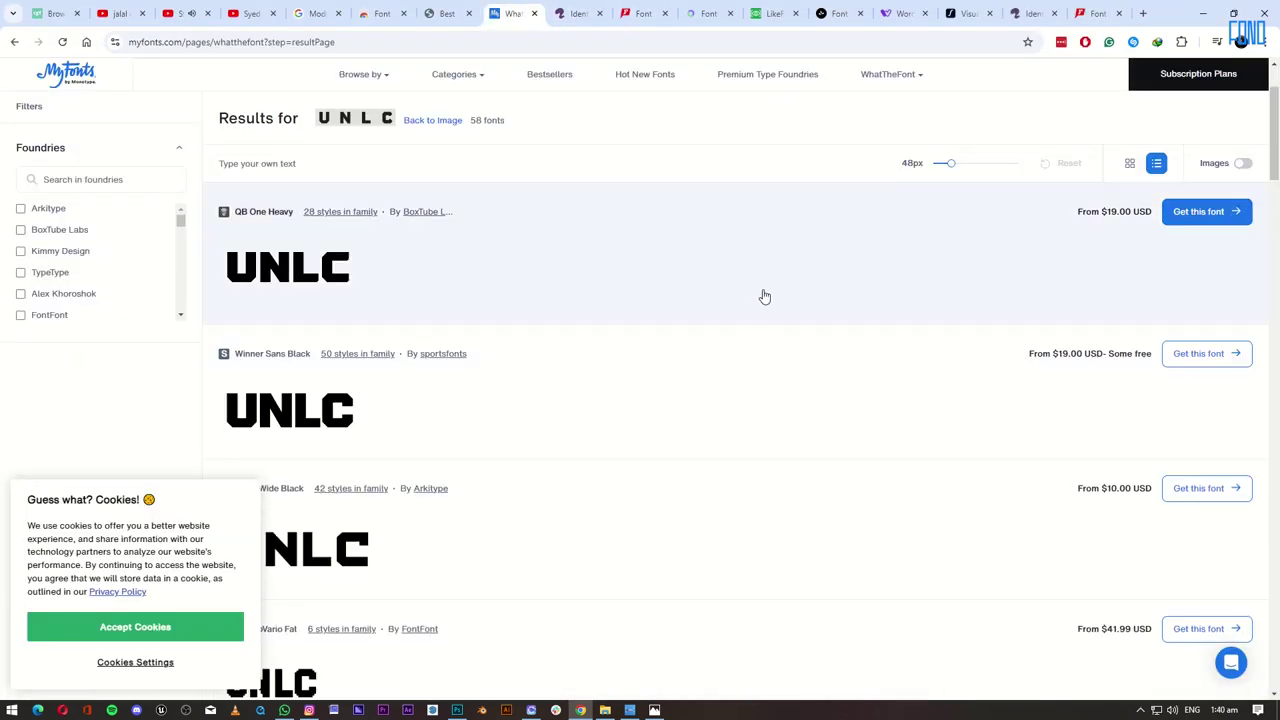
Examine the WhatTheFont matches for the lettering, previewing them with the sample text UNLC 00.
scroll(764, 296, "down", 15)
scroll(394, 334, "up", 20)
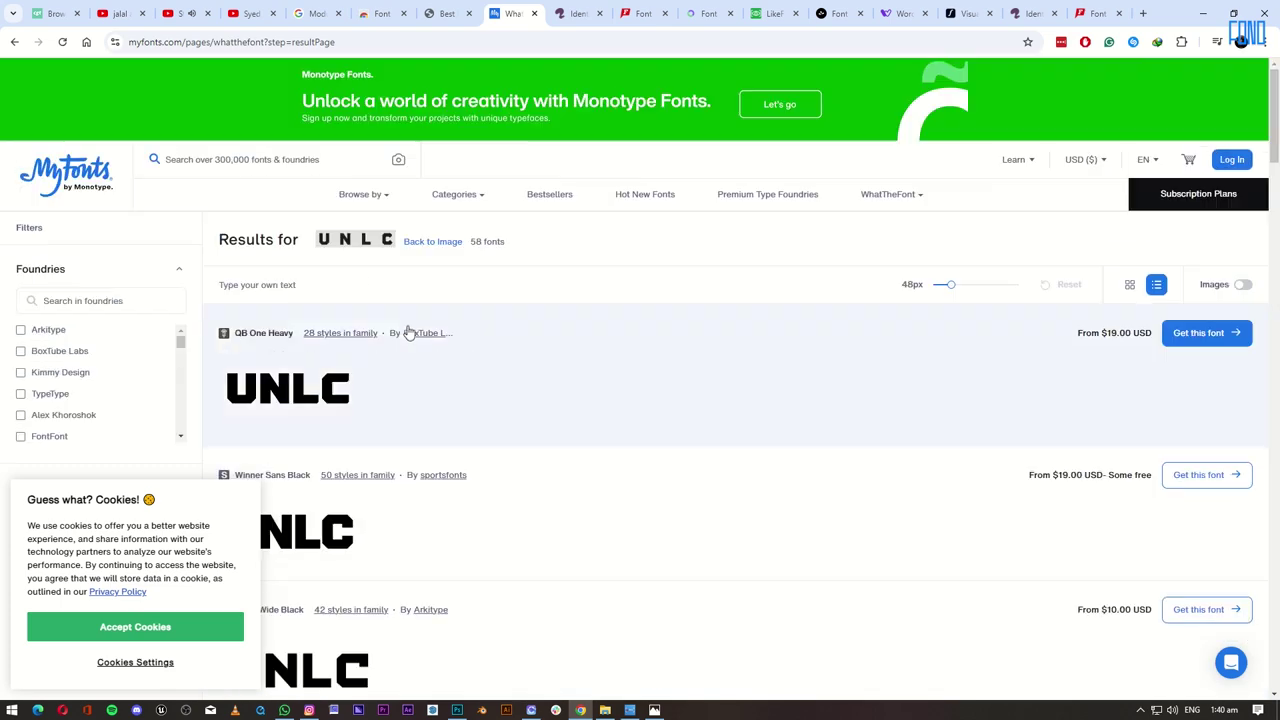
left_click(363, 284)
type("UNLC 00")
scroll(683, 403, "down", 3)
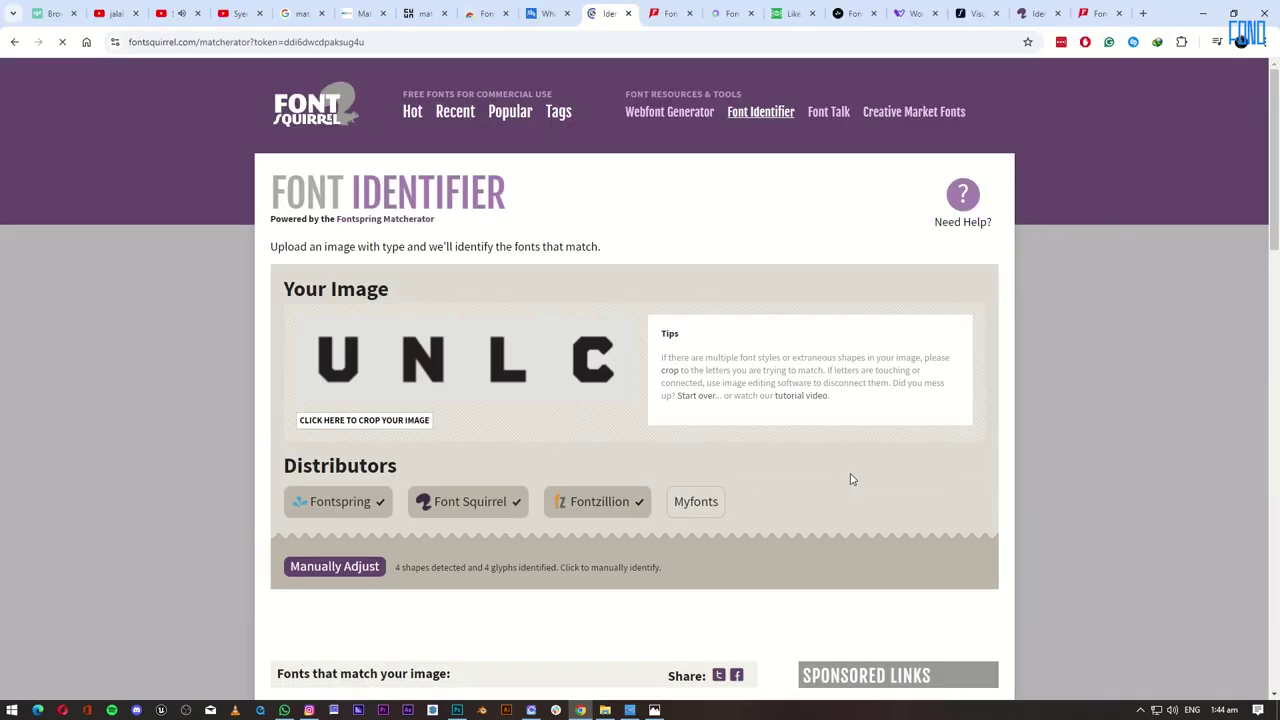
Examine the Font Squirrel and WhatFontIs matches for the UNLC image, including the Rigid Square ExtraBold page.
scroll(850, 478, "down", 2)
scroll(850, 480, "down", 8)
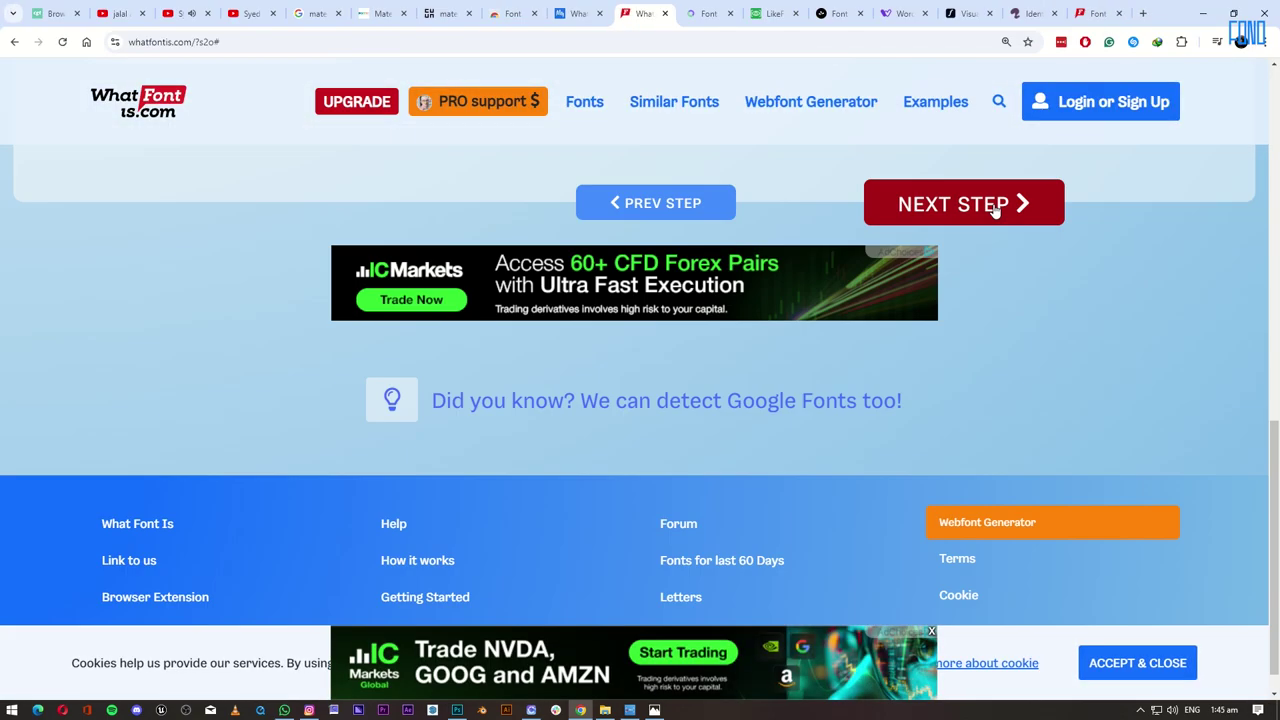
left_click(995, 208)
scroll(23, 451, "down", 5)
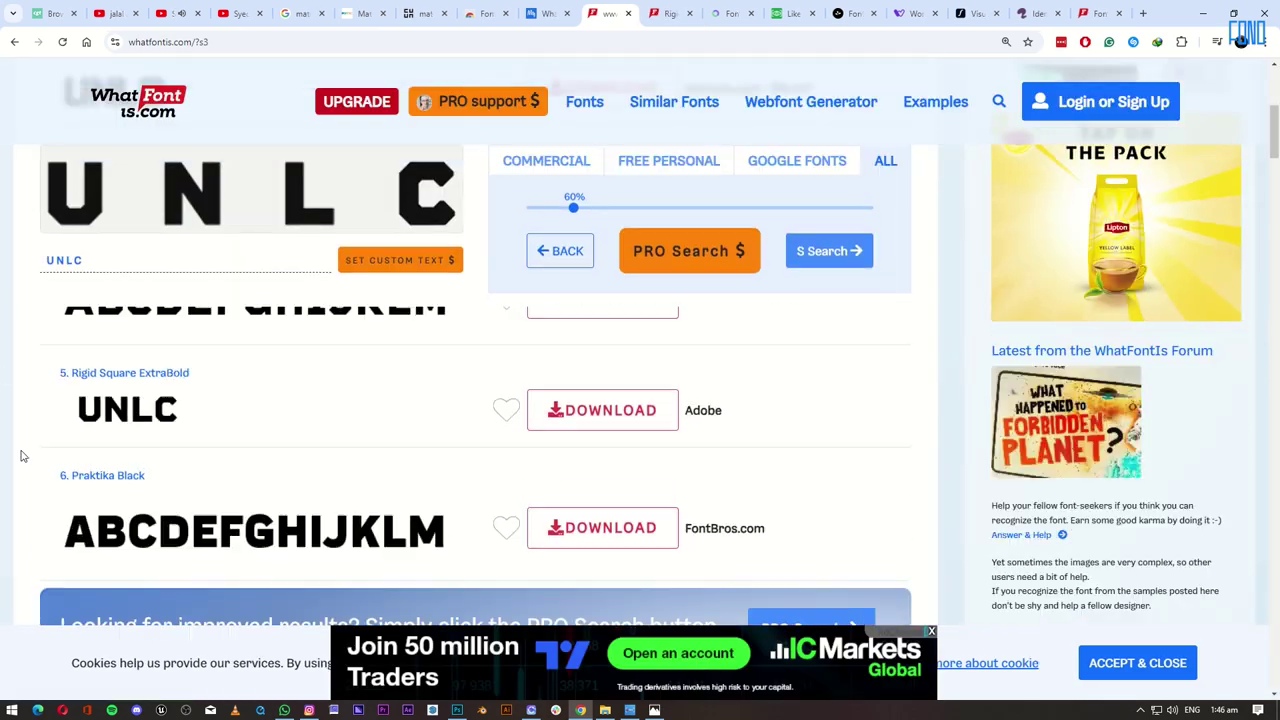
left_click(665, 14)
scroll(208, 340, "up", 10)
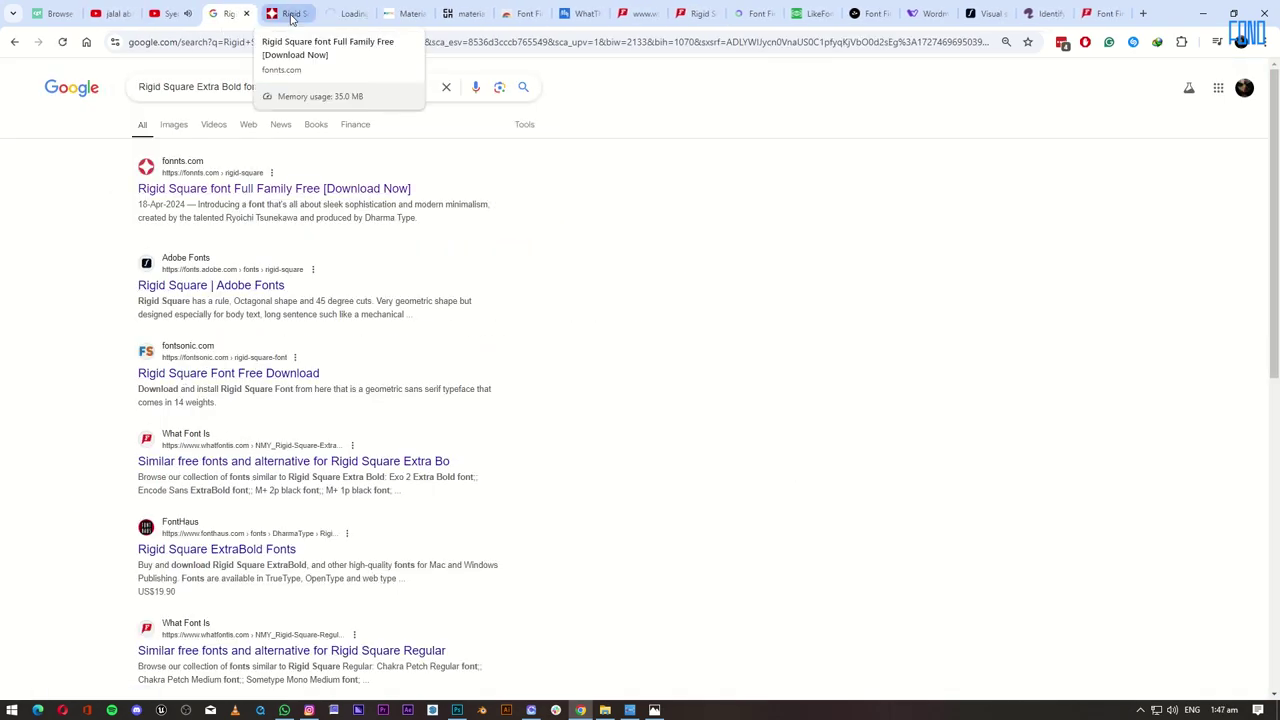
Go through the Rigid Square pages on fonnts.com, Fontsonic and MyFonts for a way to obtain the font.
left_click(291, 14)
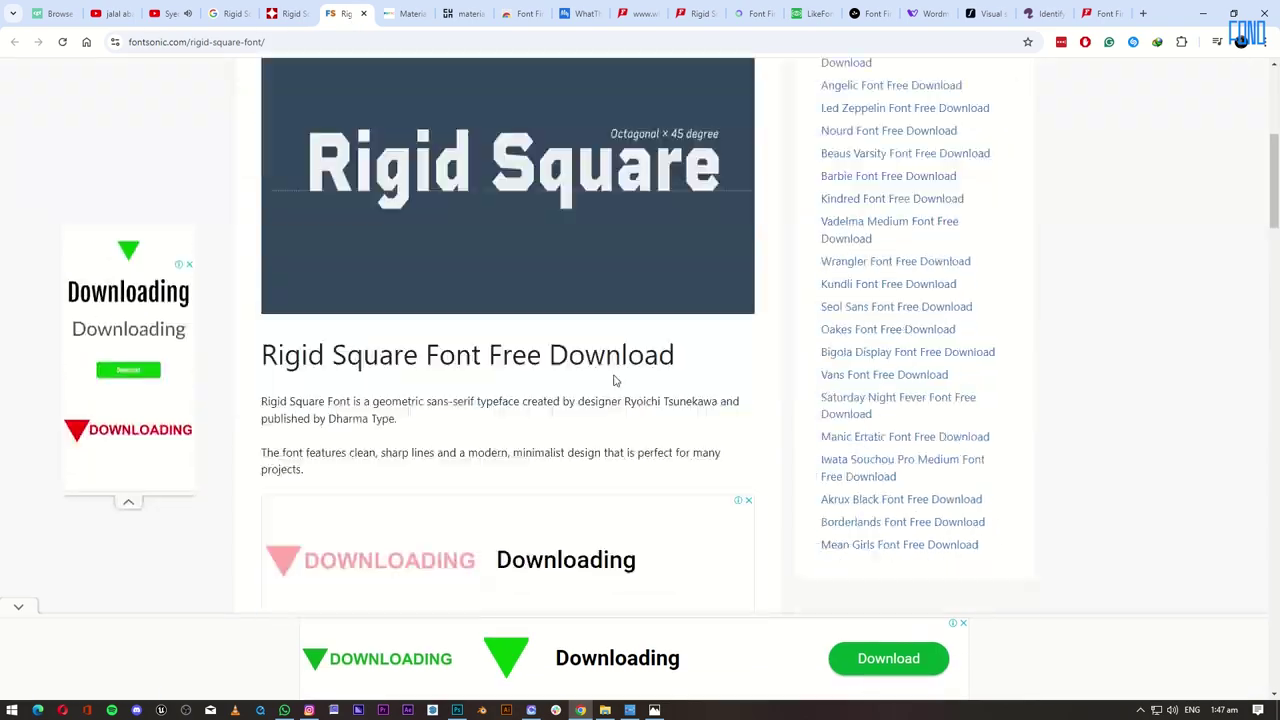
scroll(700, 457, "down", 5)
scroll(699, 457, "down", 5)
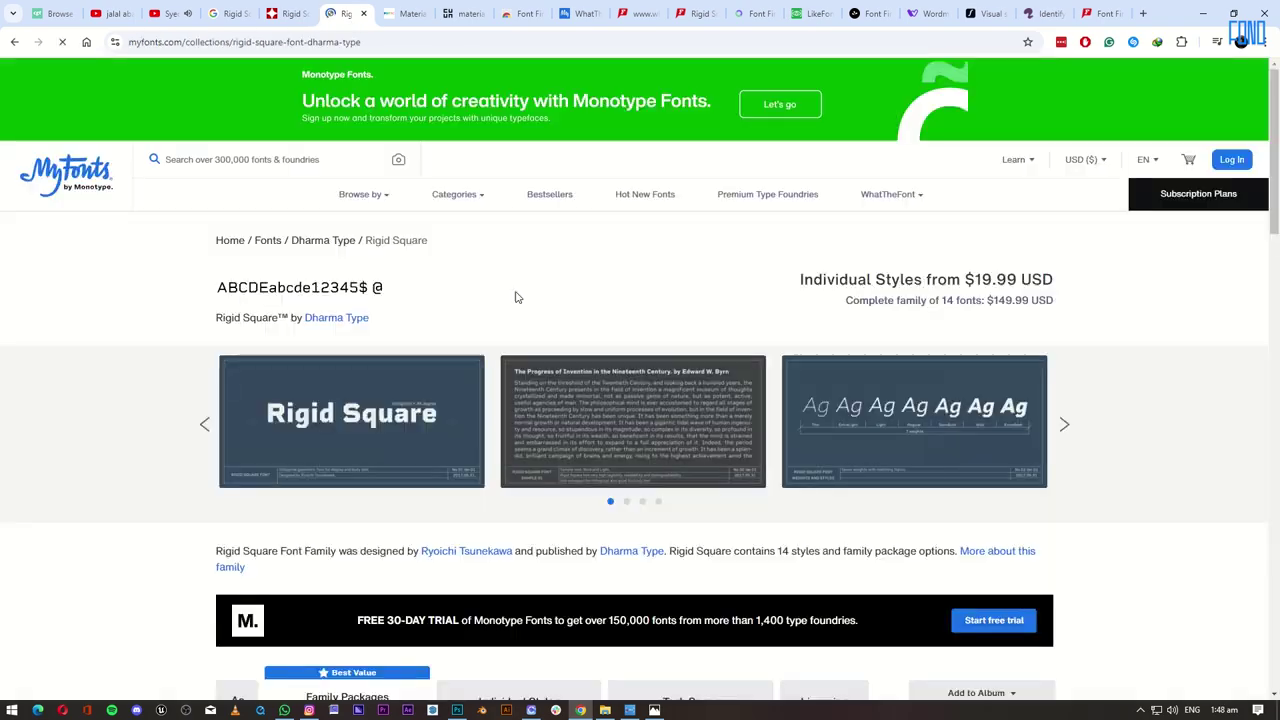
scroll(517, 294, "down", 5)
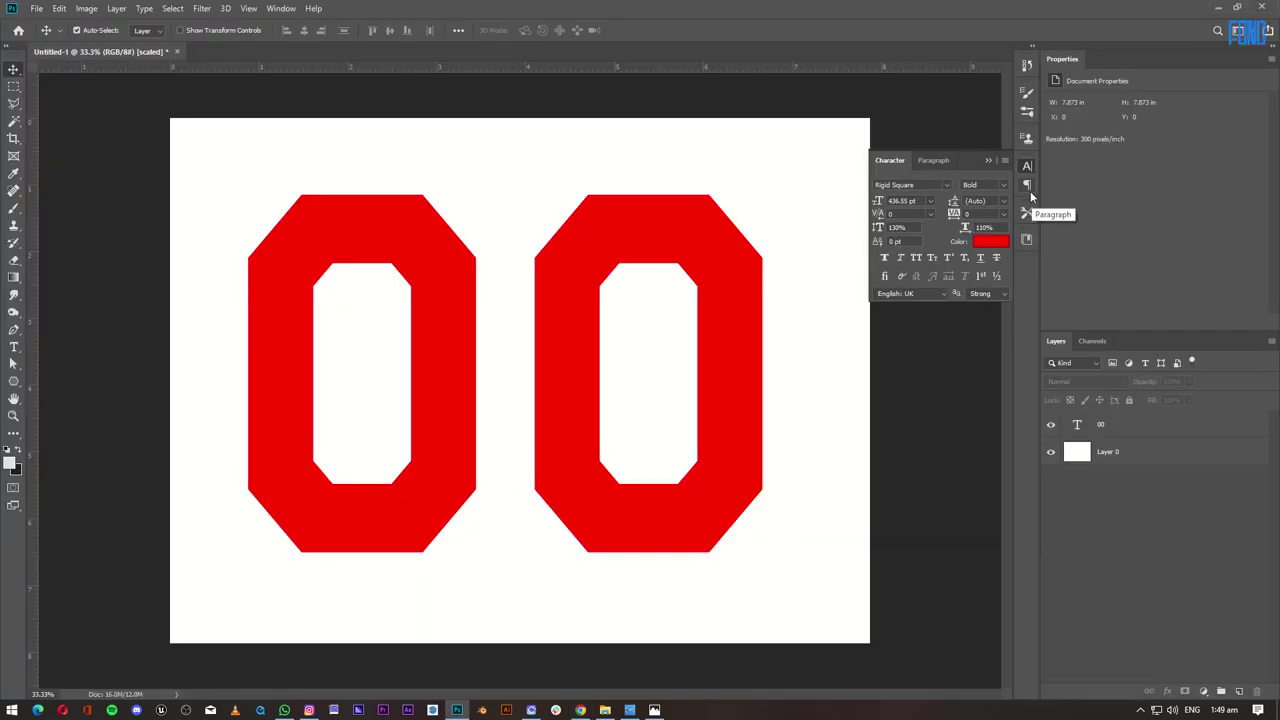
Switch to Photoshop, close the Character panel, and compare the red 00 with the back number in the jersey reference photo.
left_click(1027, 168)
left_click(1272, 48)
key("alt+Tab")
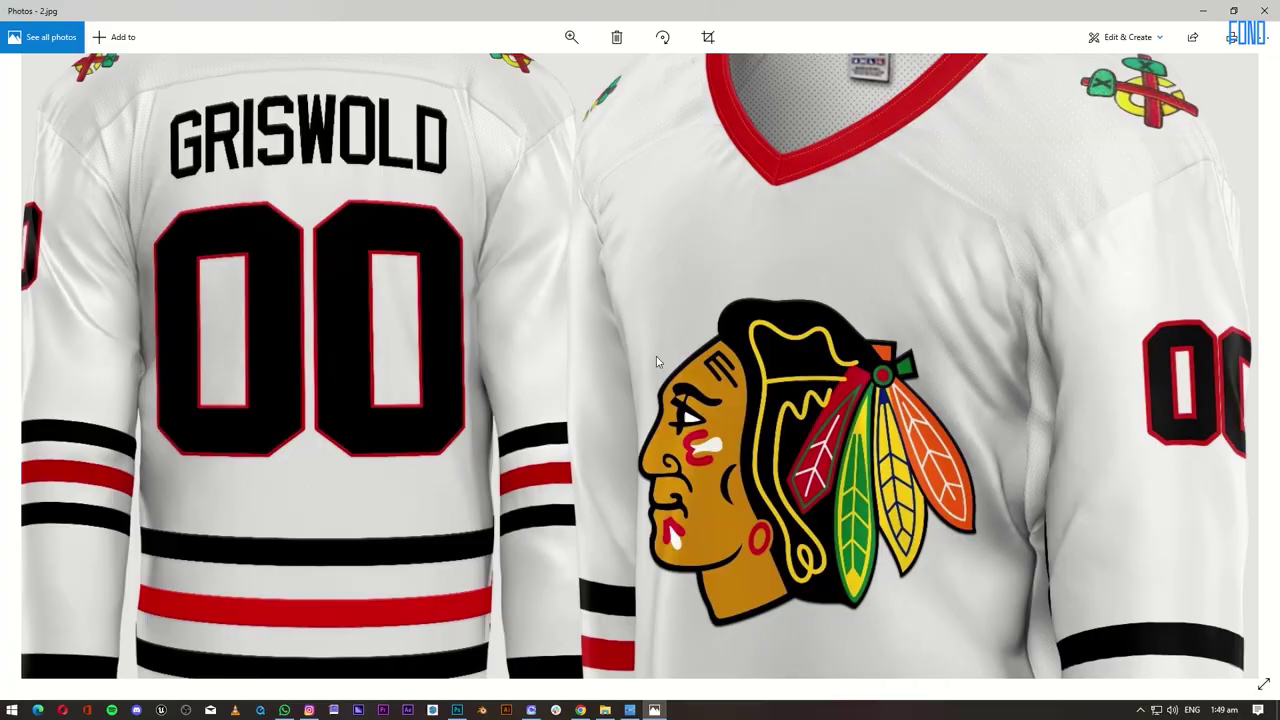
key("alt+Tab")
left_click(452, 295)
key("alt+Tab")
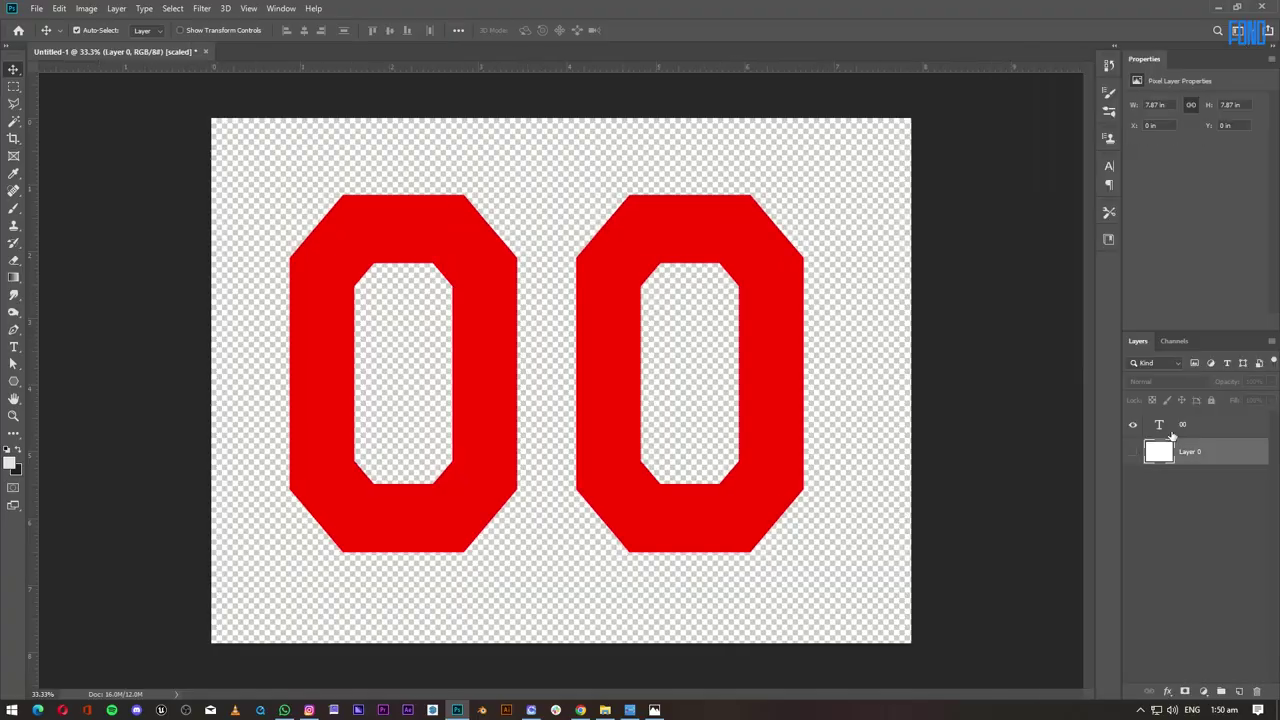
Rasterize the 00 text layer and place guides along the inner edges of both zeros.
right_click(1210, 424)
left_click(1100, 307)
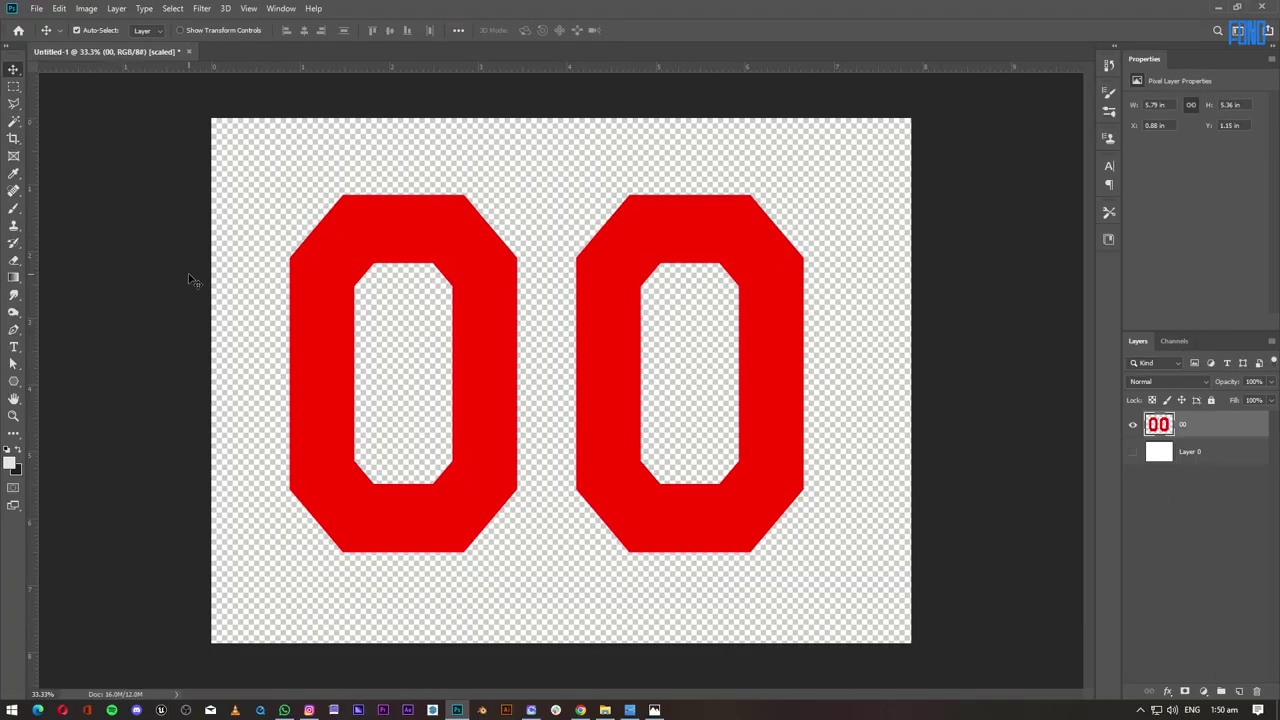
key("m")
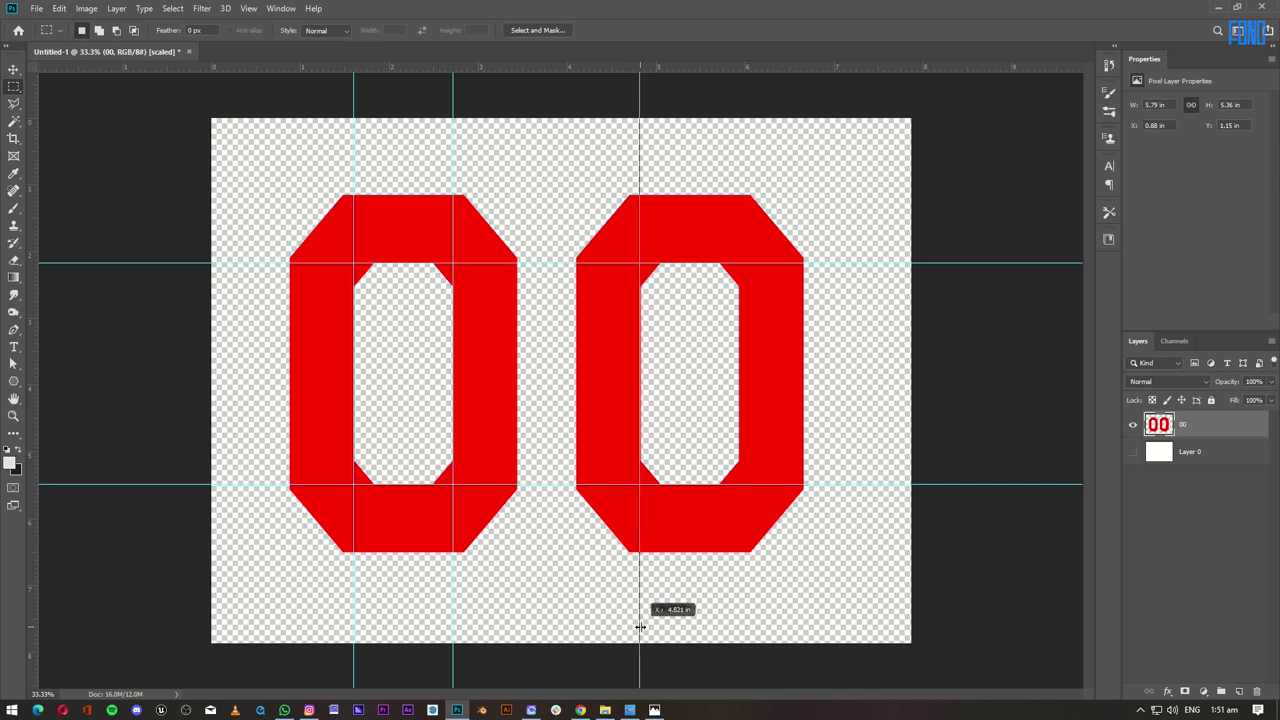
key("v")
left_click_drag(643, 515, 614, 578)
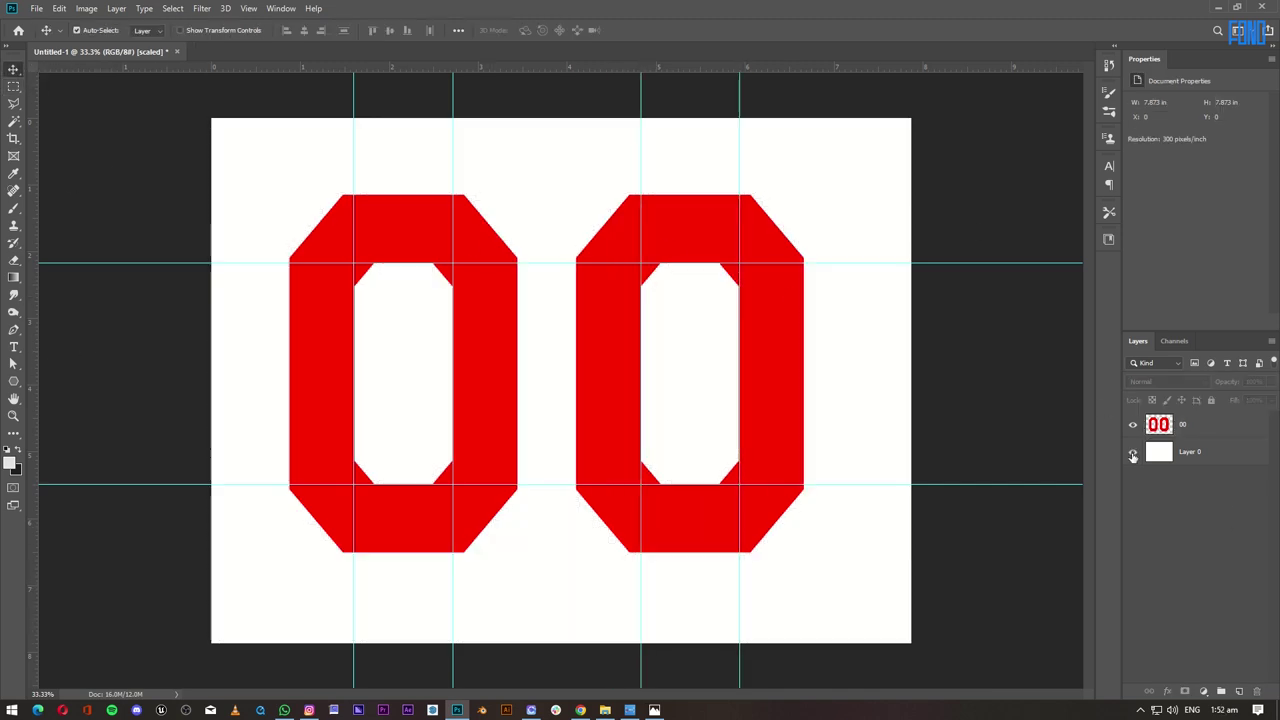
Apply a white Color Overlay to the rasterized 00 layer.
double_click(1160, 426)
left_click(1014, 130)
left_click_drag(1014, 130, 792, 38)
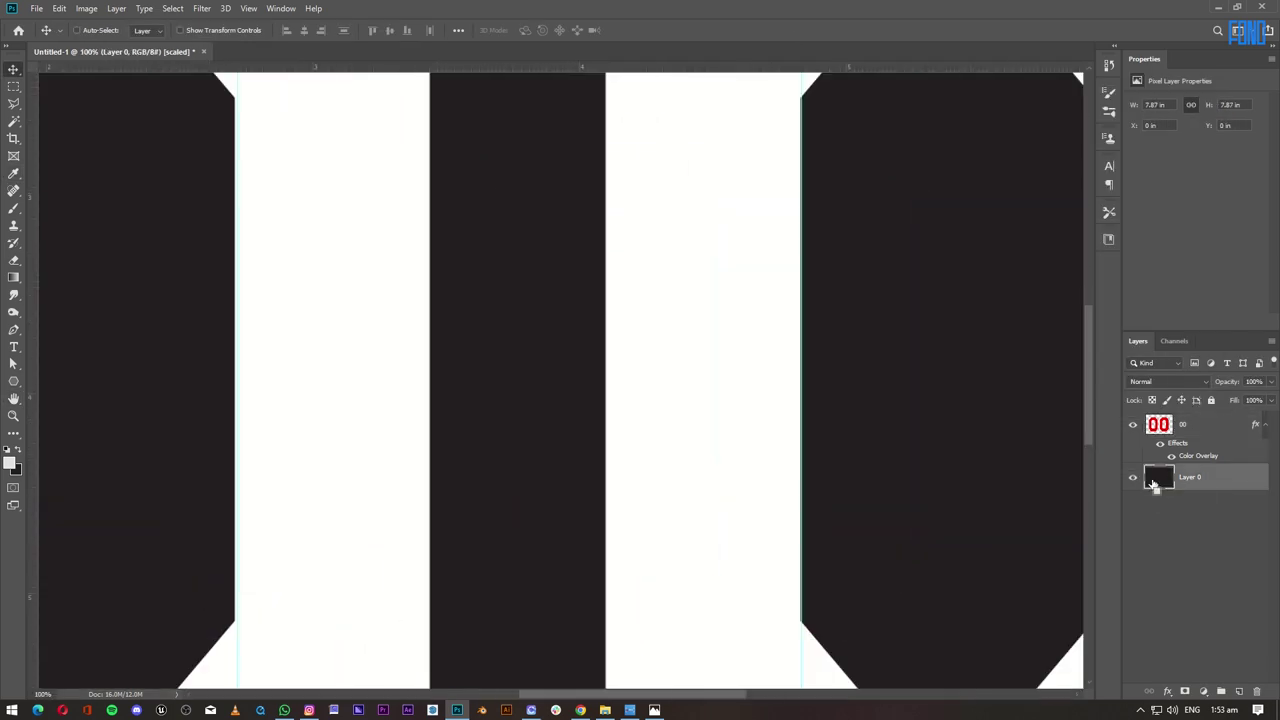
Align the 00 layer precisely to the guides and square off the bevelled inner corners of both zeros.
key("ctrl+plus")
key("ctrl+plus")
left_click_drag(671, 400, 671, 402)
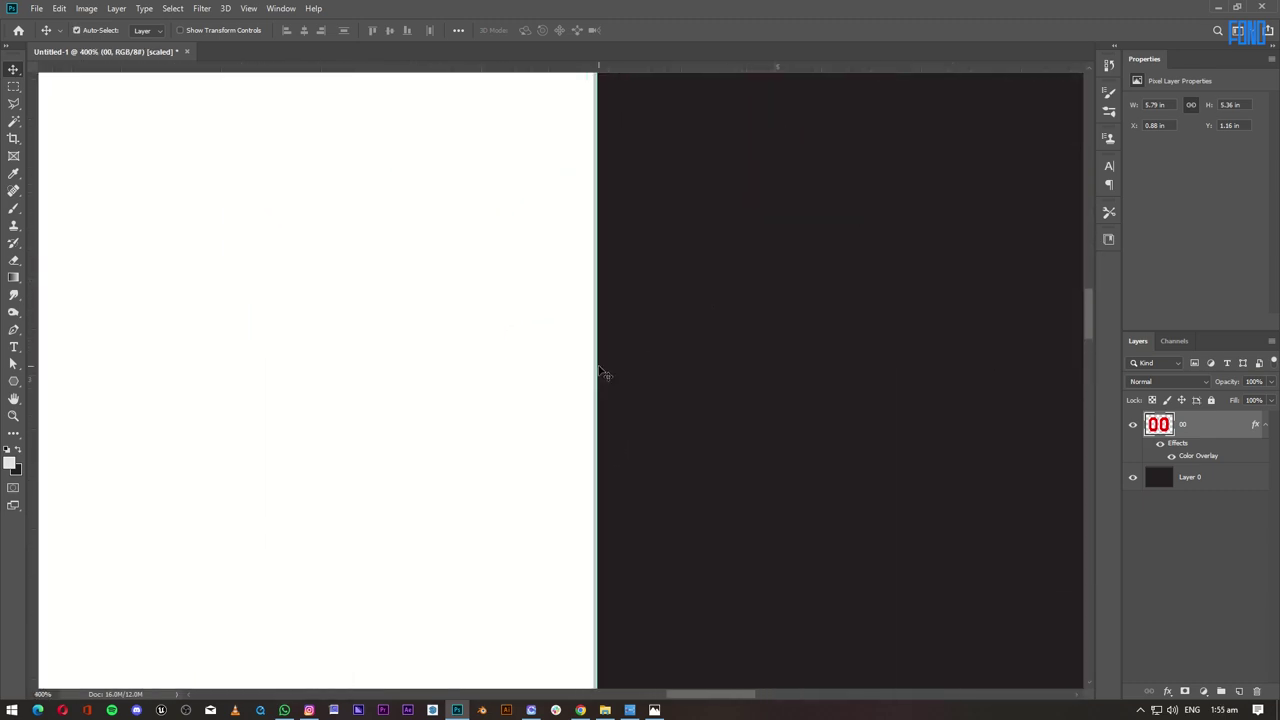
left_click(549, 533)
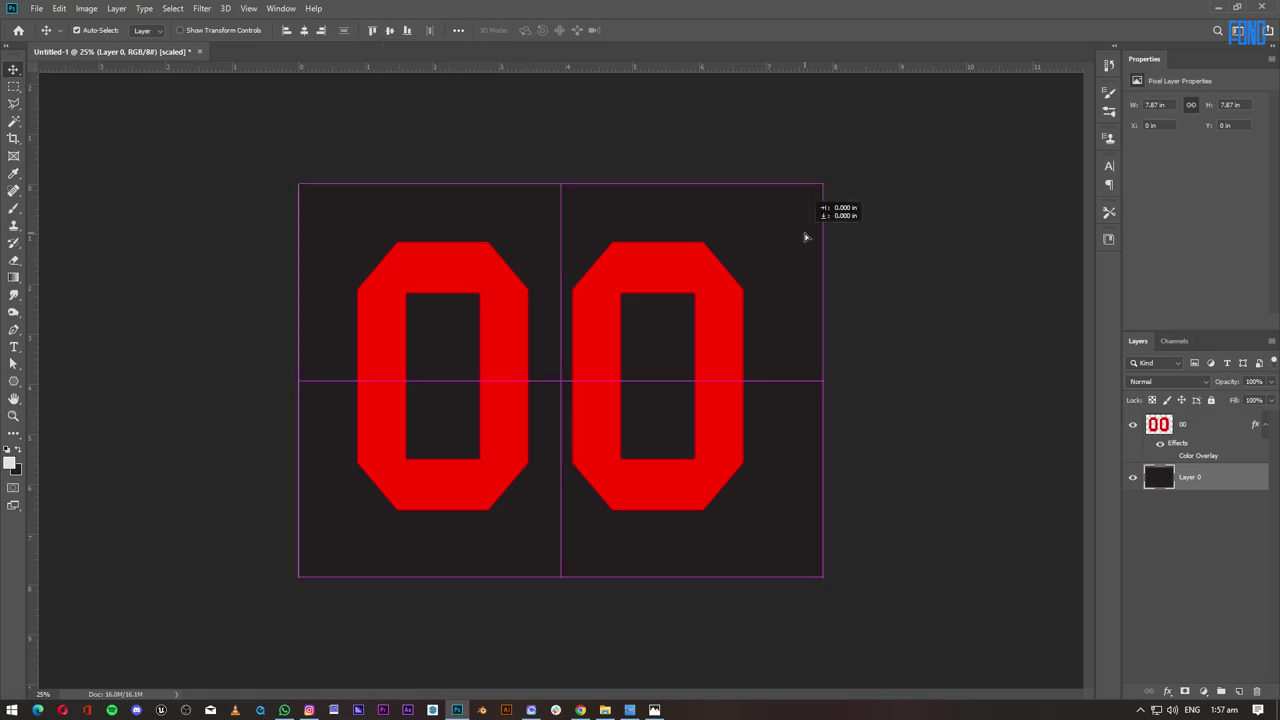
Split the zeros into top, middle and bottom layers and stretch the middle section to make the digits taller.
left_click(890, 403)
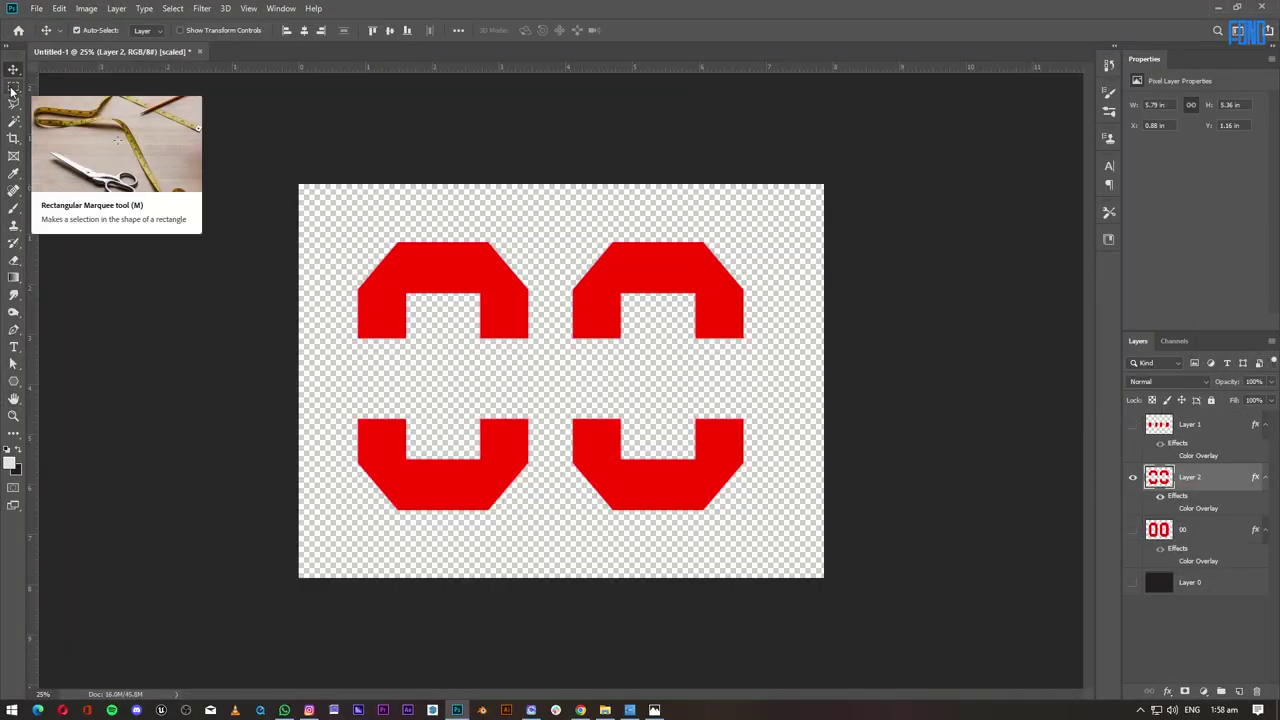
left_click_drag(323, 389, 768, 550)
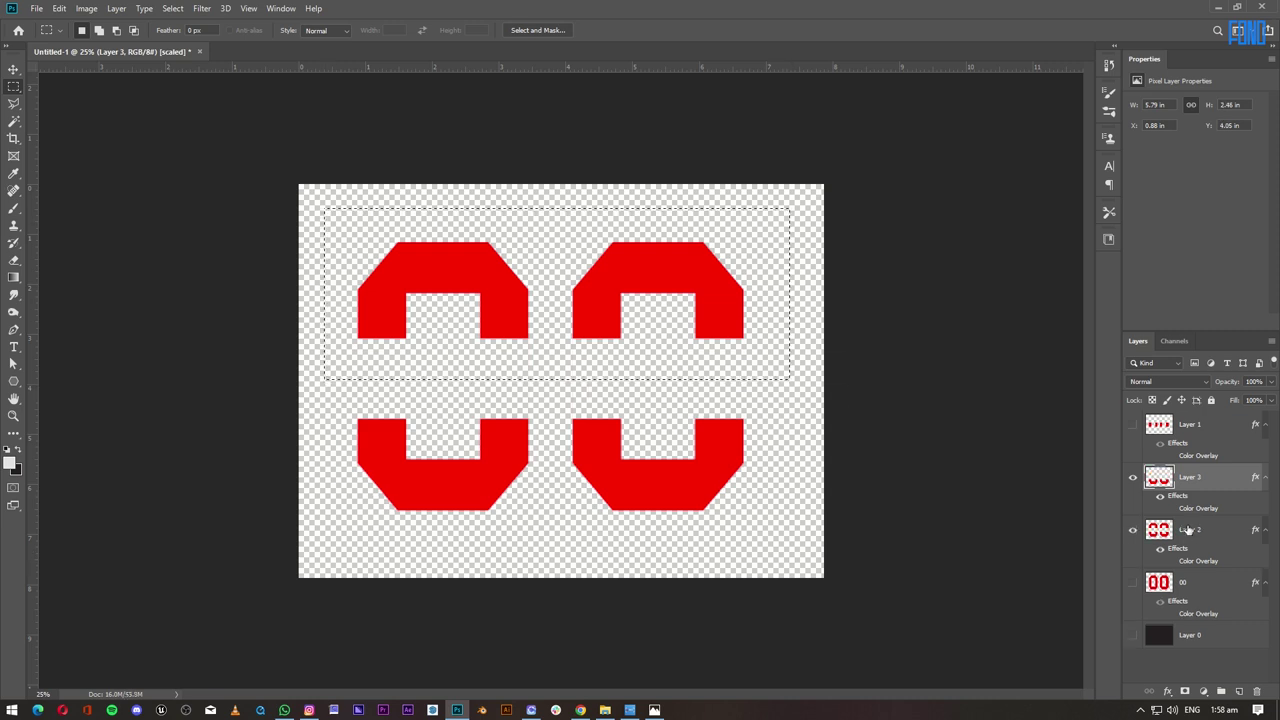
left_click(1188, 530)
key("ctrl+j")
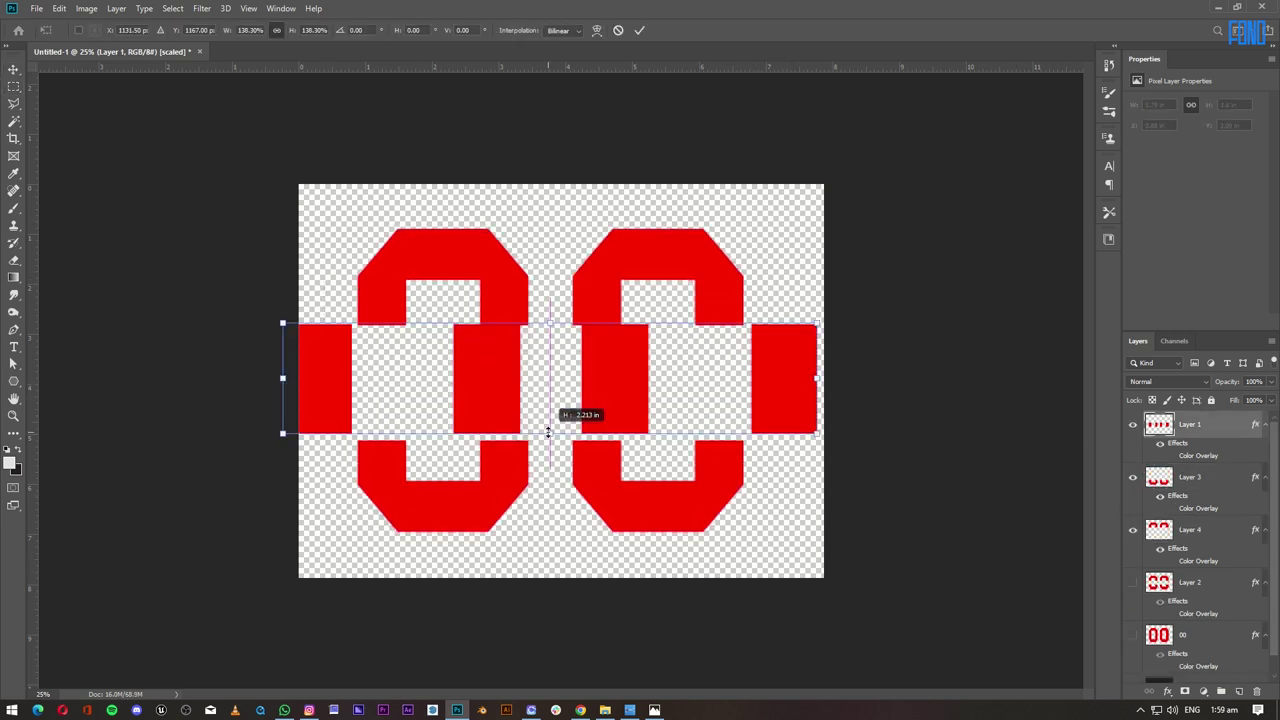
key("Return")
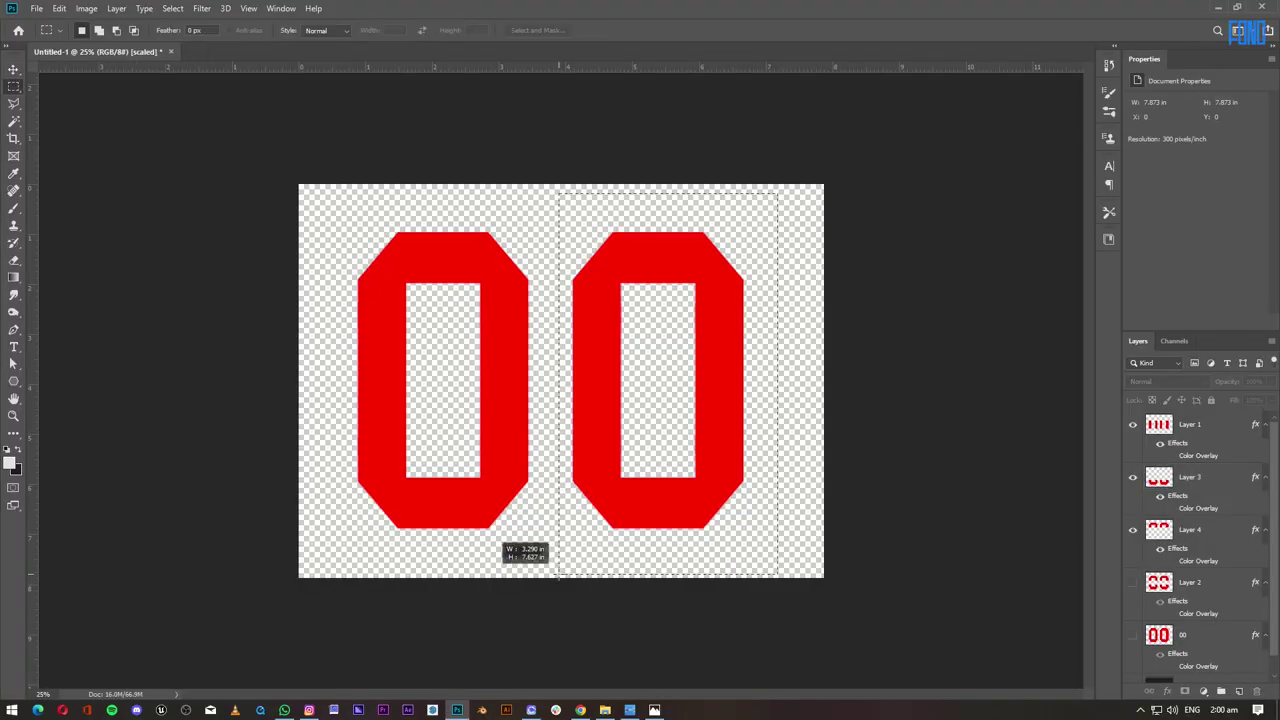
Merge the number pieces and replace the left zero with a copy of the right one, leaving a narrower gap.
key("v")
left_click_drag(789, 476, 800, 477)
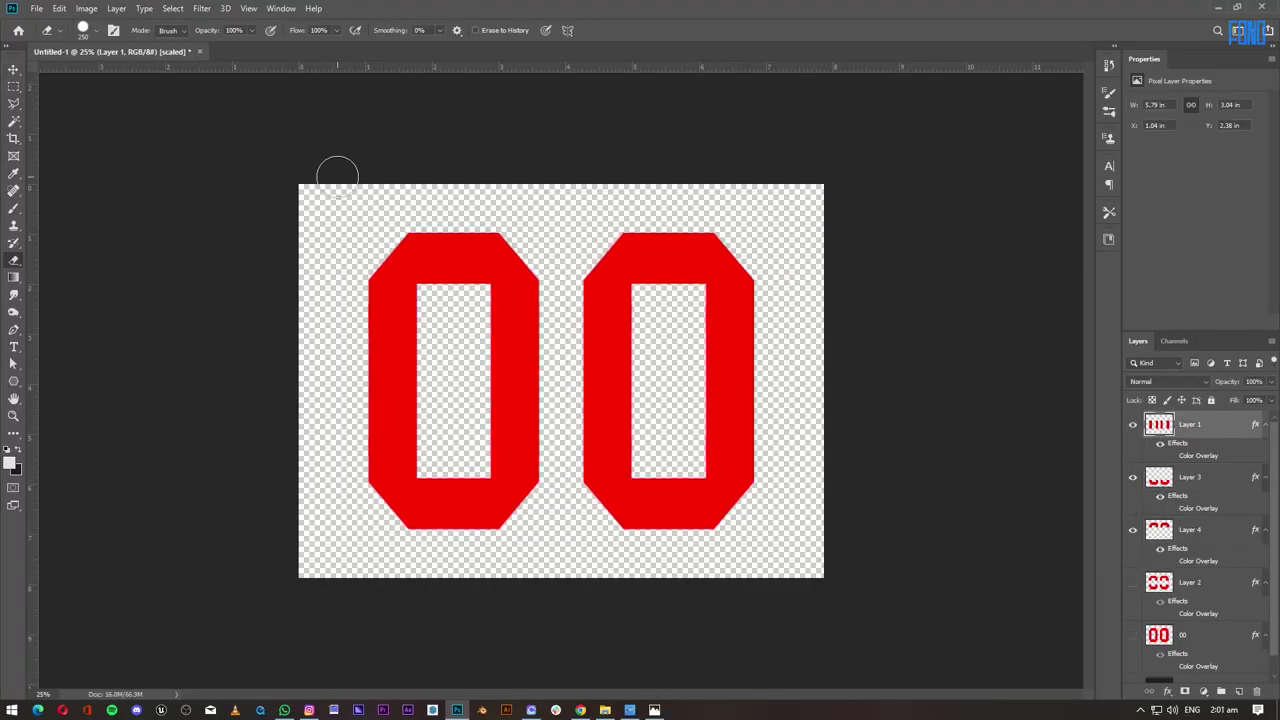
left_click_drag(475, 465, 440, 300)
left_click_drag(737, 410, 544, 410)
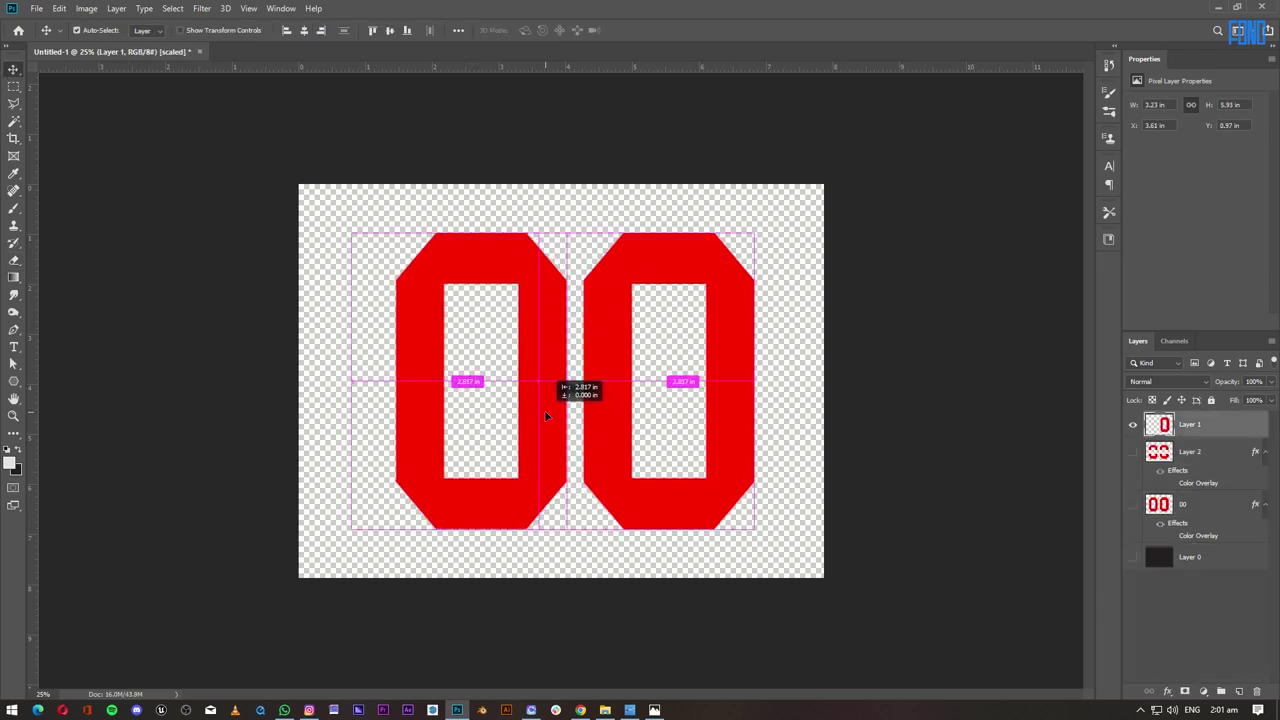
Style the 00 on Layer 1 with a black outside Stroke and a white Color Overlay.
left_click(1168, 692)
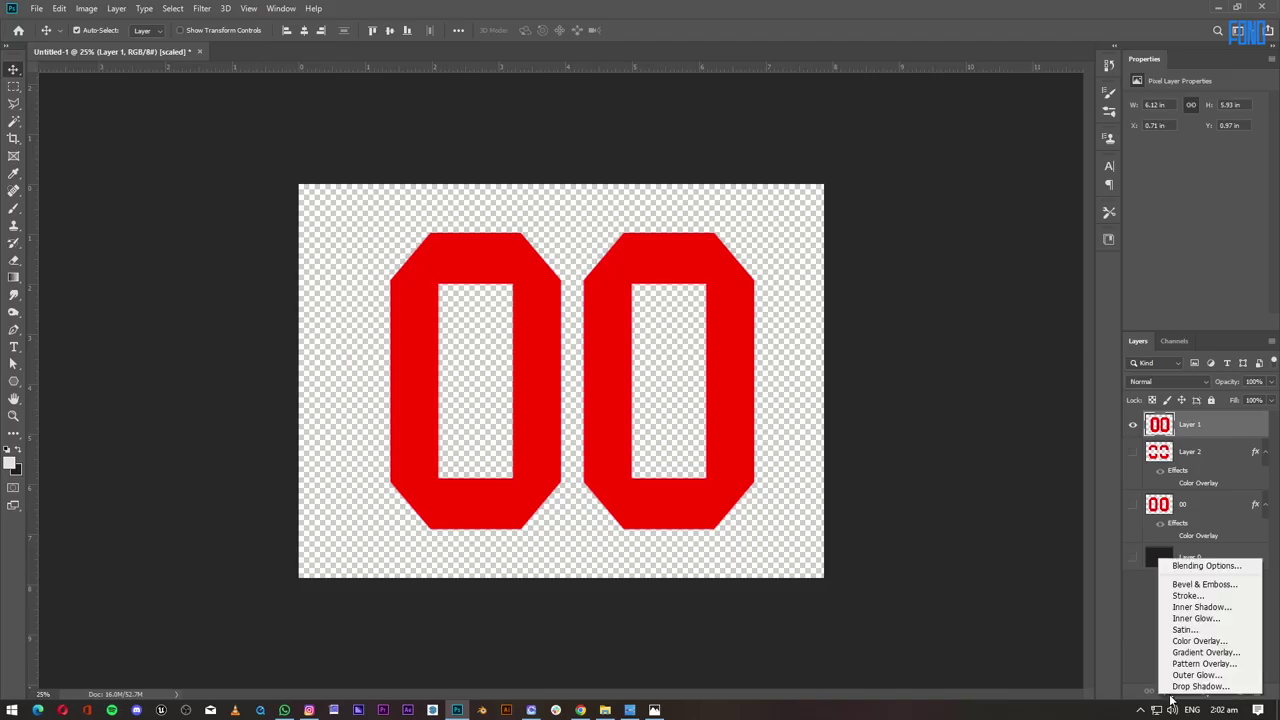
left_click(1188, 595)
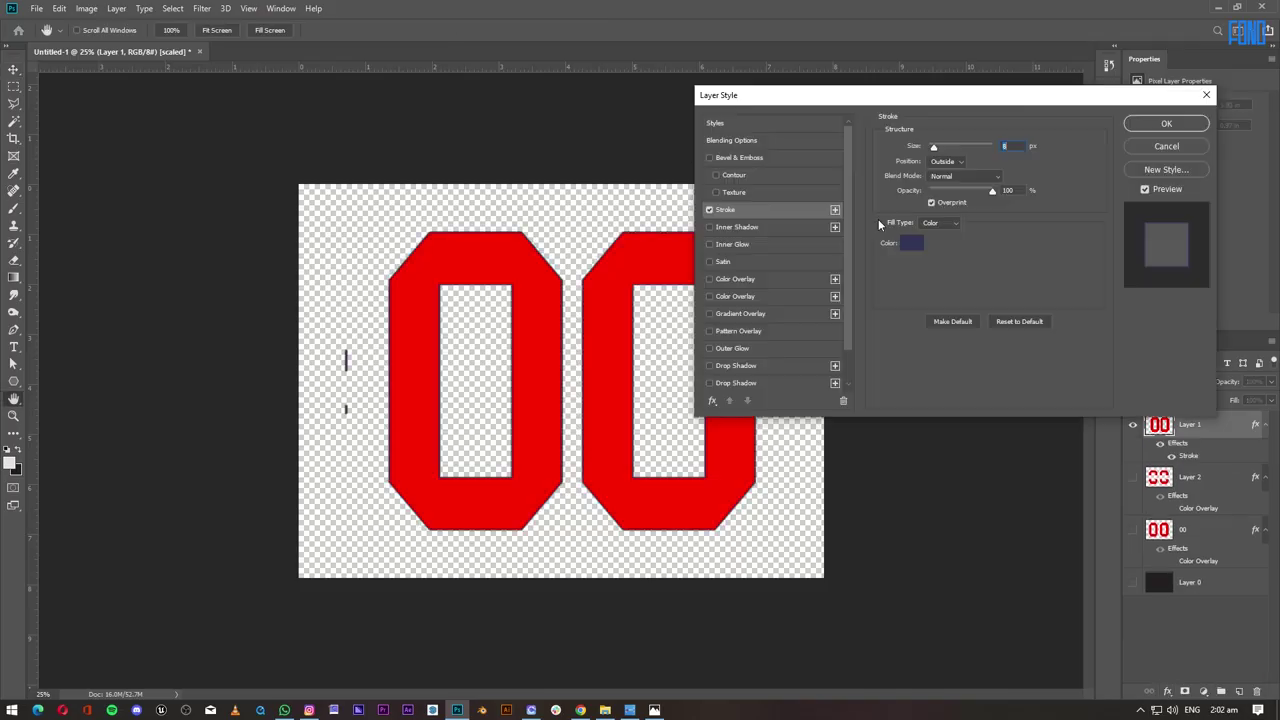
left_click_drag(800, 94, 892, 187)
left_click(1003, 342)
left_click(1154, 123)
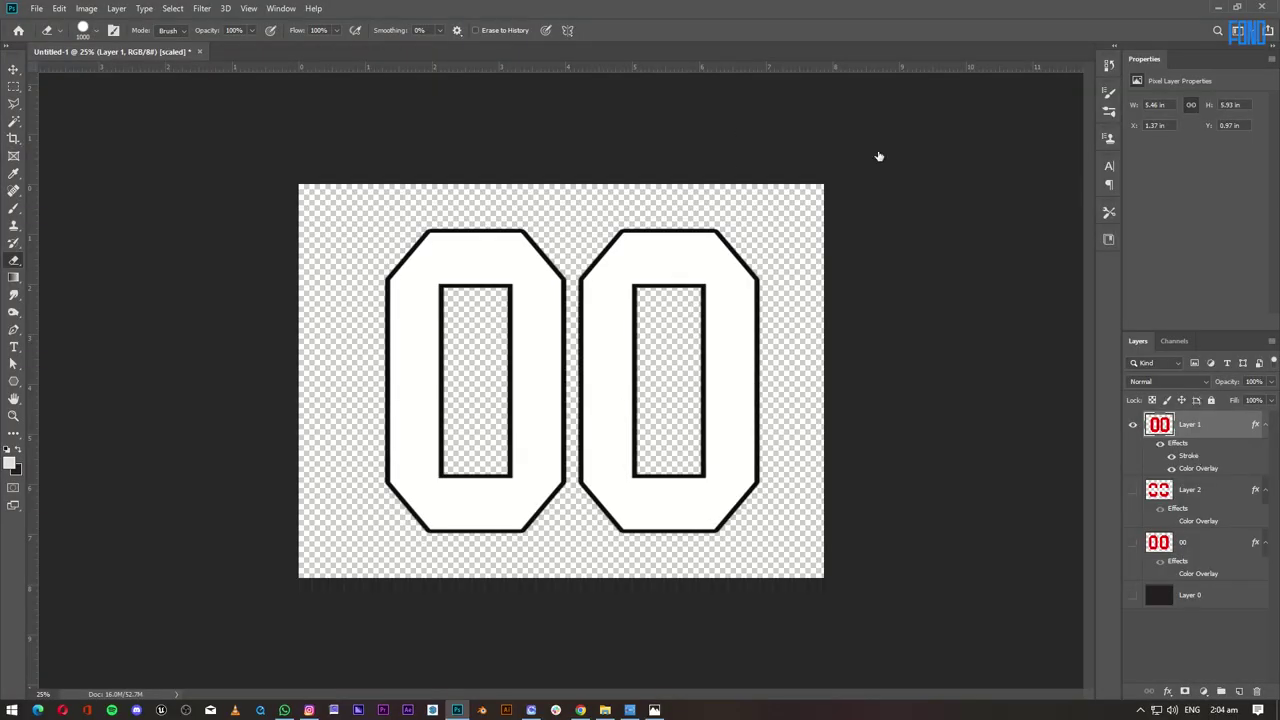
double_click(1188, 455)
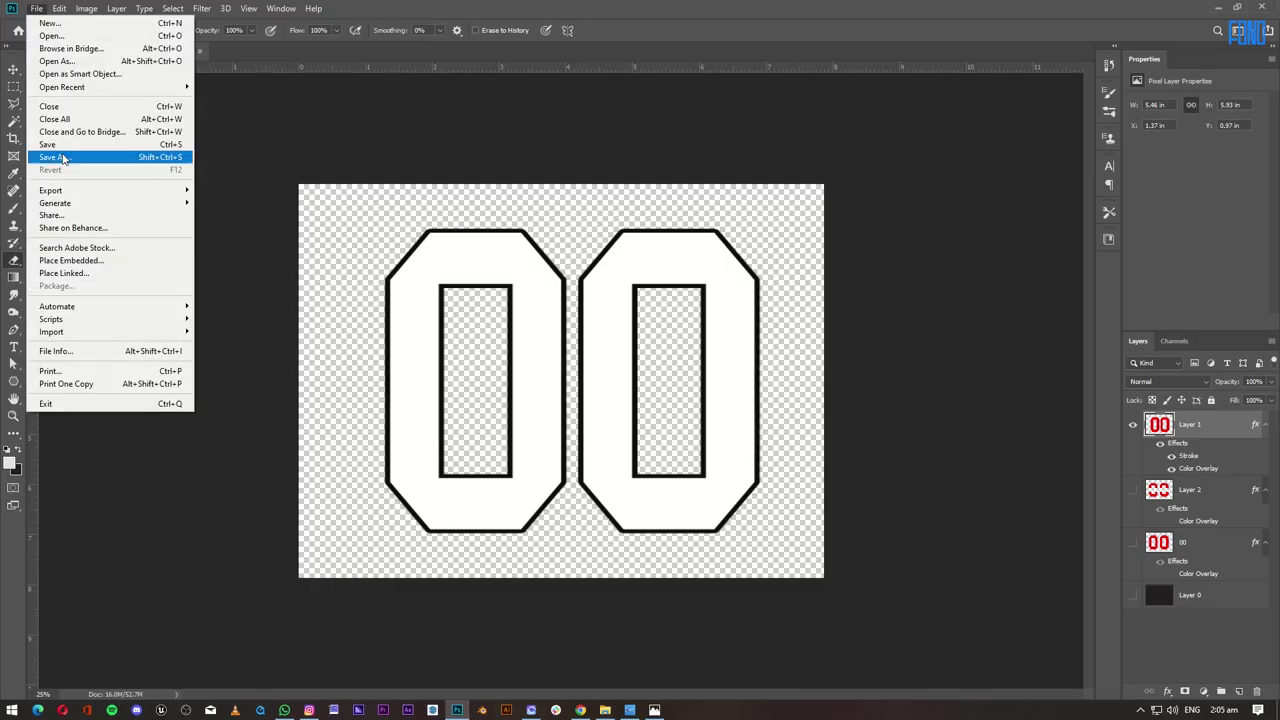
Save the number artwork as 00.psd in the Hockey Kit Project folder.
left_click(71, 157)
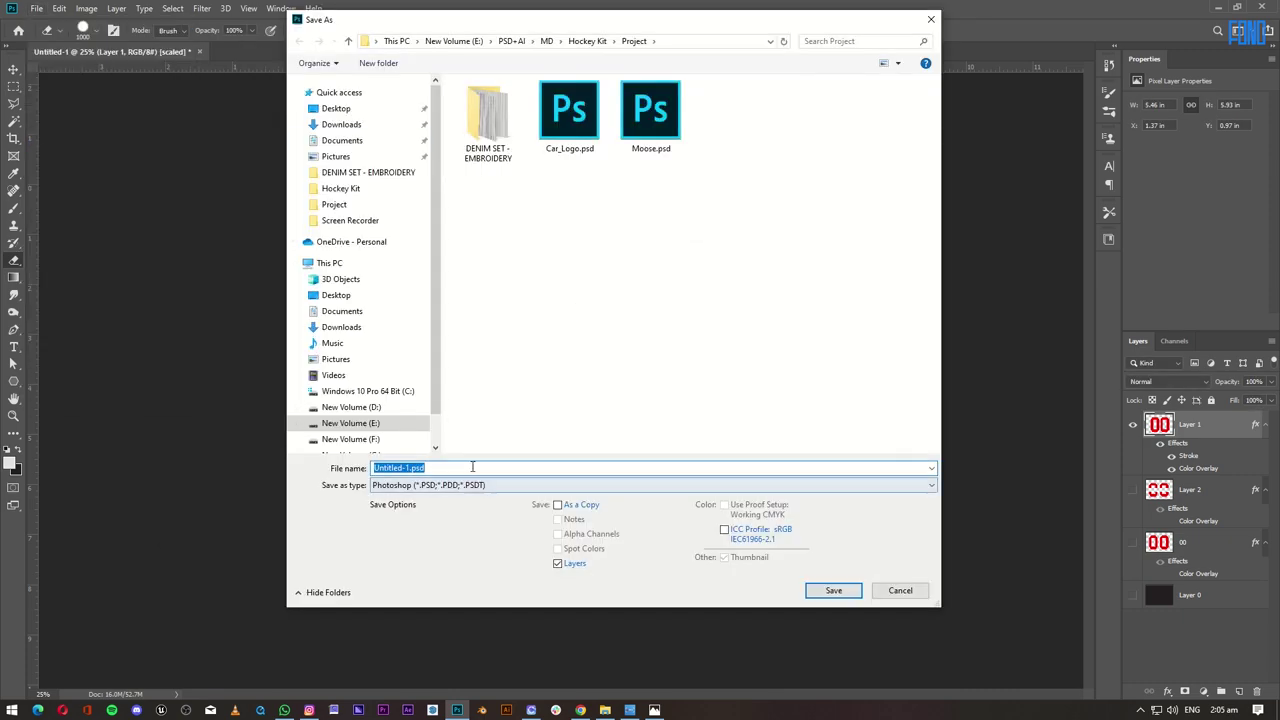
left_click(834, 591)
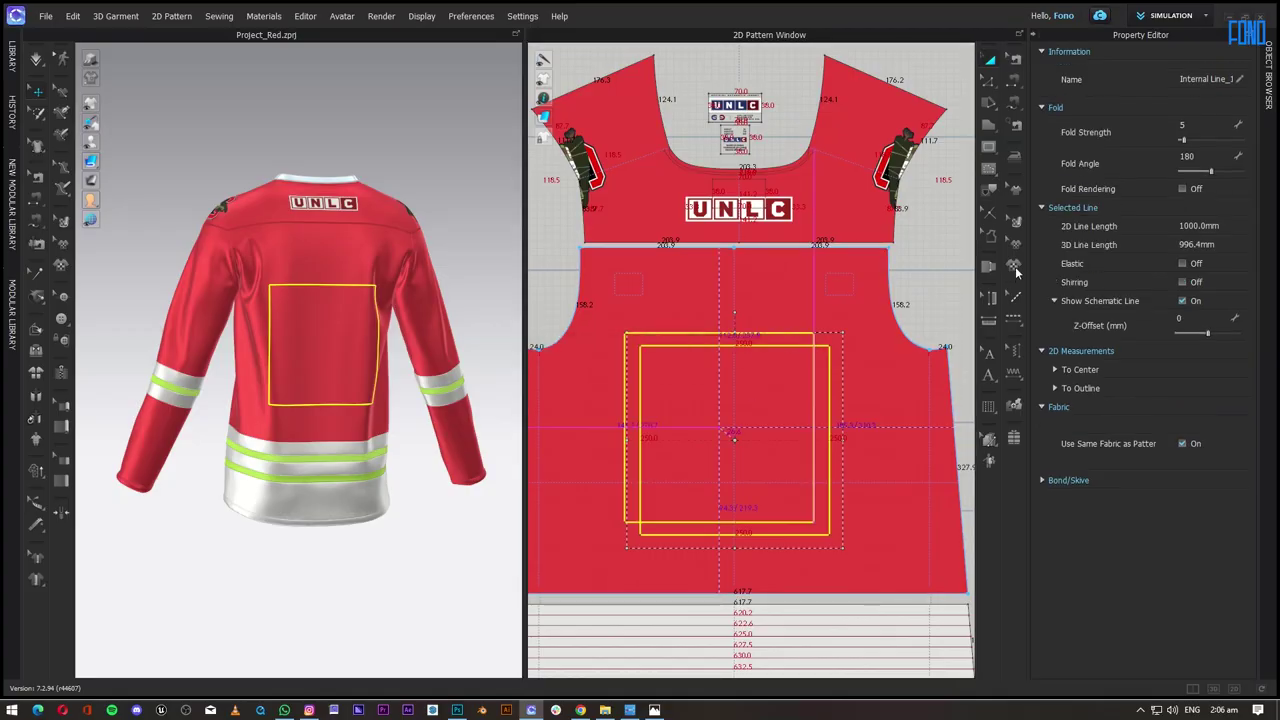
Switch to CLO, place and enlarge the 00 graphic on the back pattern, and open its normal map width percentage for editing.
left_click(1013, 266)
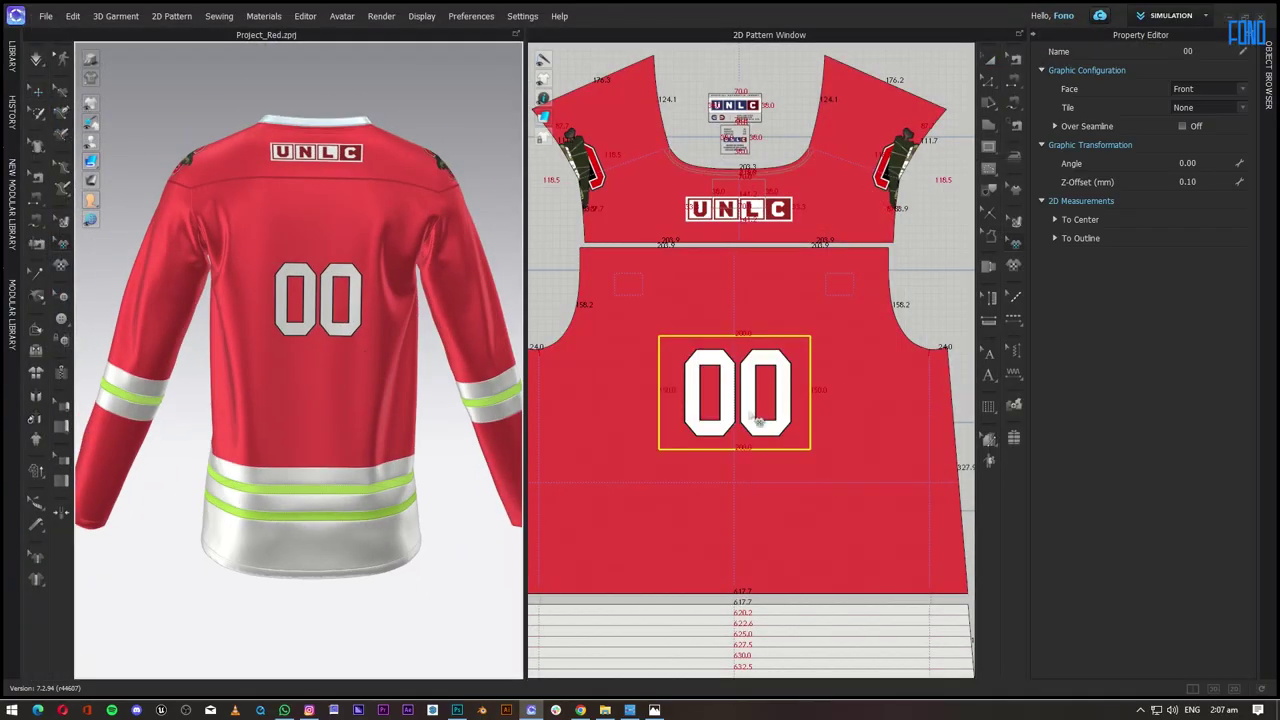
scroll(750, 380, "down", 3)
key("alt+Tab")
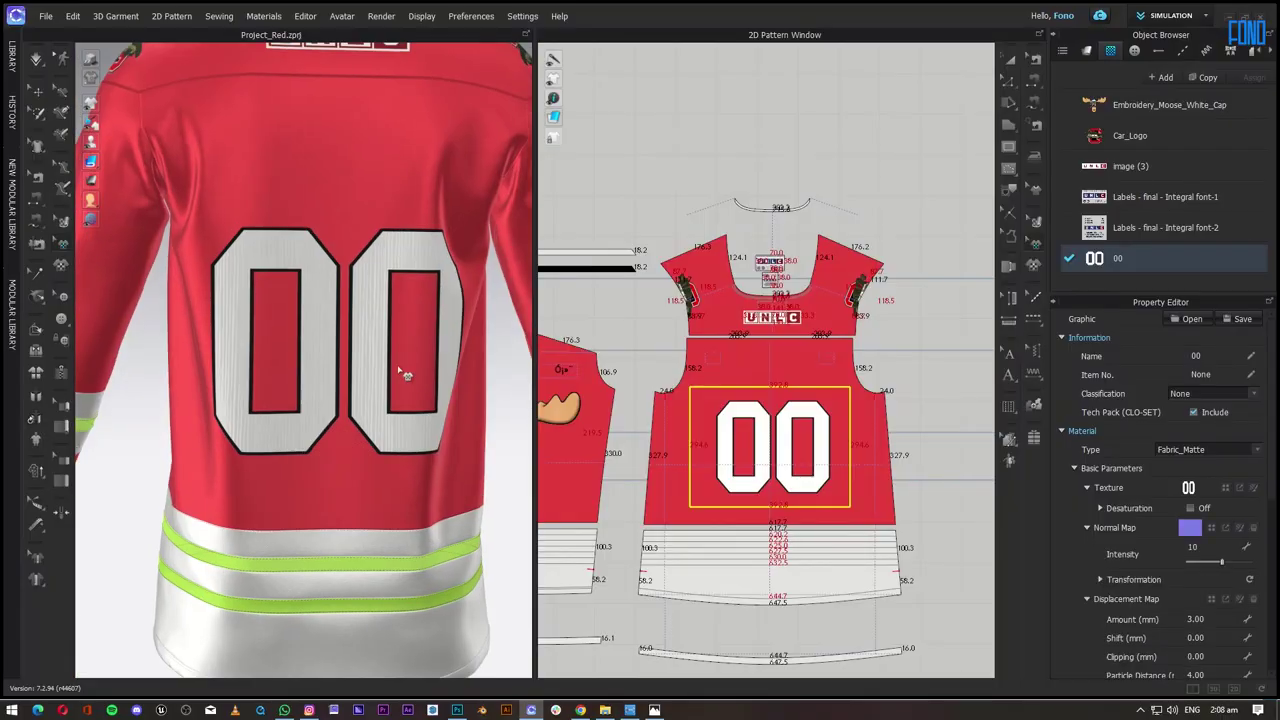
left_click(1190, 502)
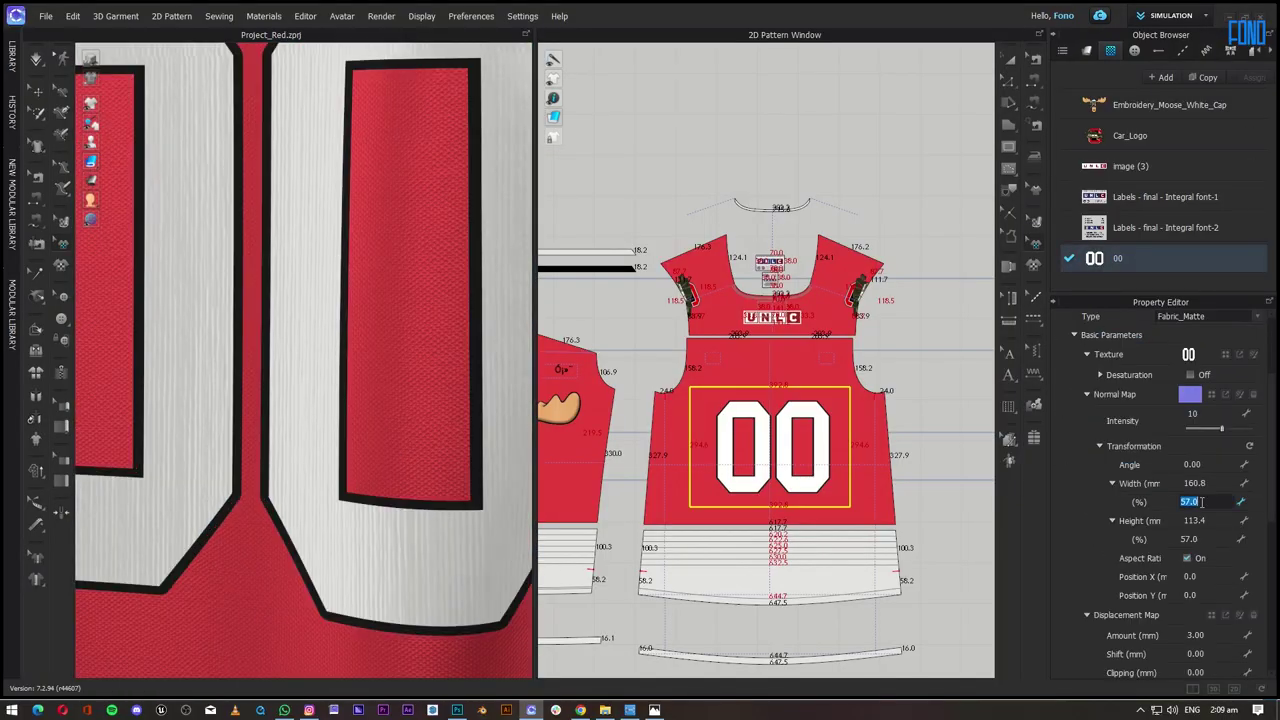
scroll(1205, 500, "down", 3)
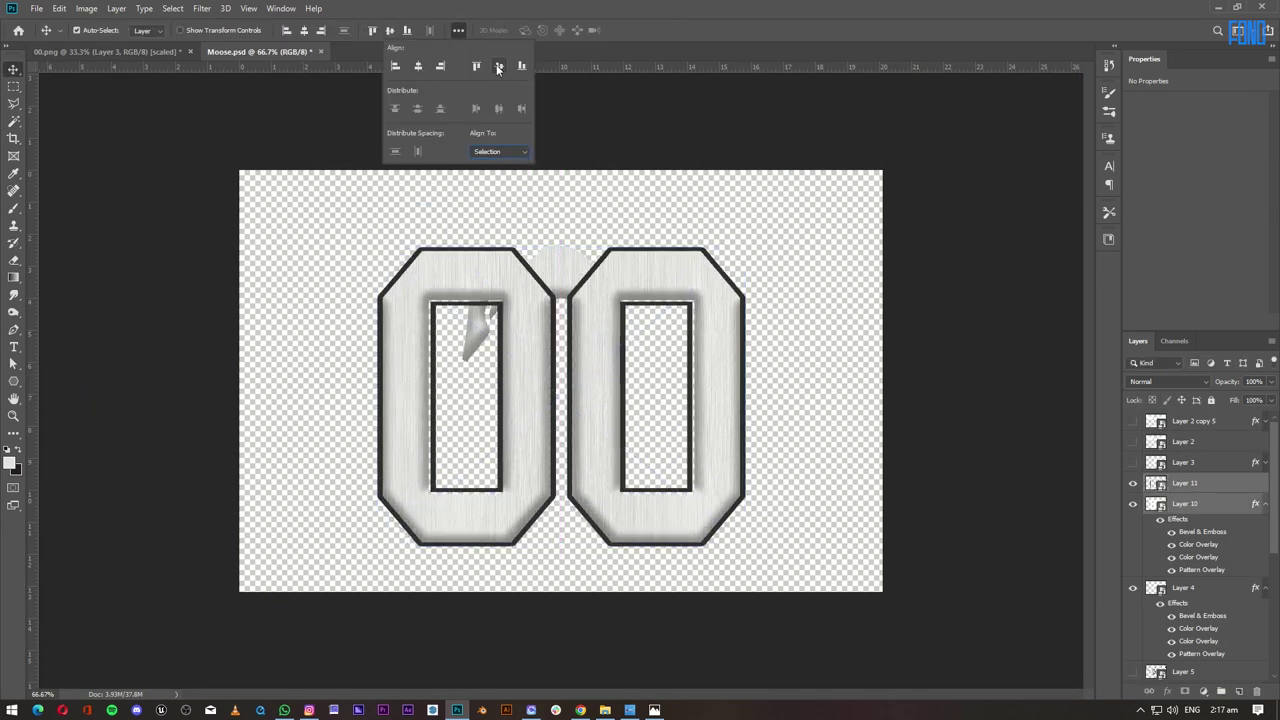
In Moose.psd, centre Layers 10 and 11 vertically on each other and give Layer 11 a black Color Overlay in Color mode at 100%.
left_click(499, 68)
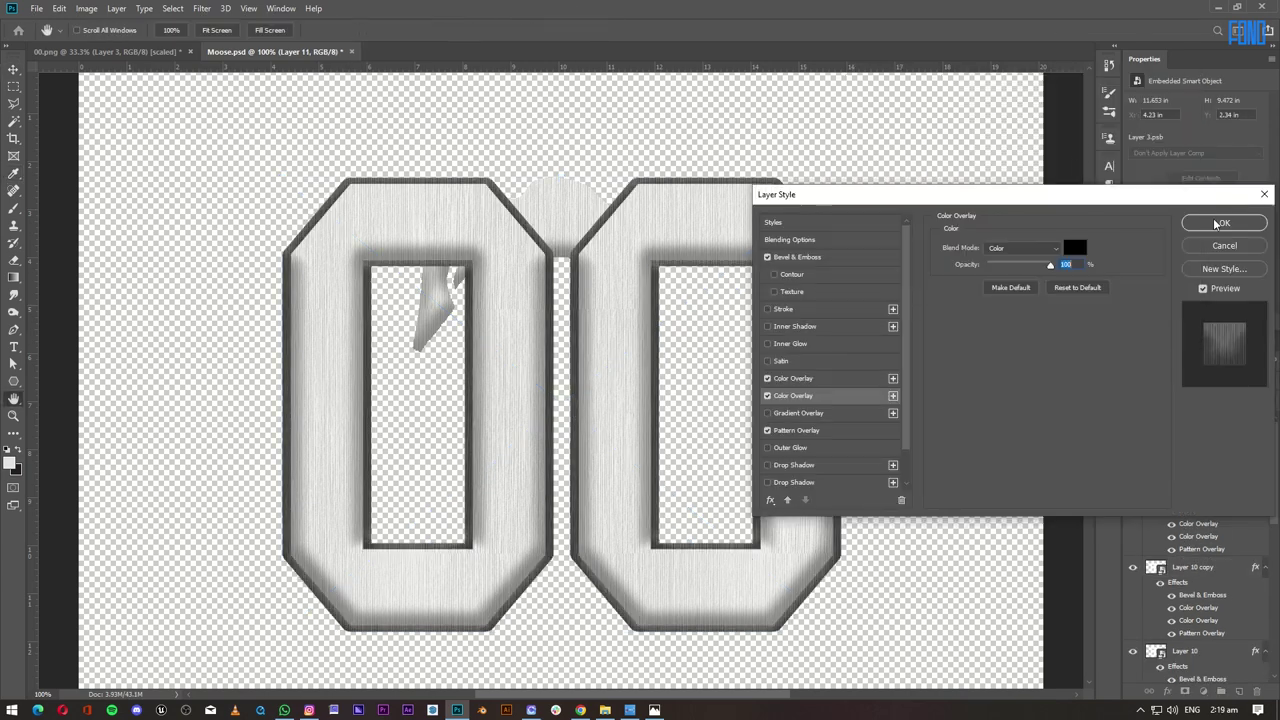
left_click(1221, 223)
key("ctrl+minus")
scroll(1208, 545, "up", 2)
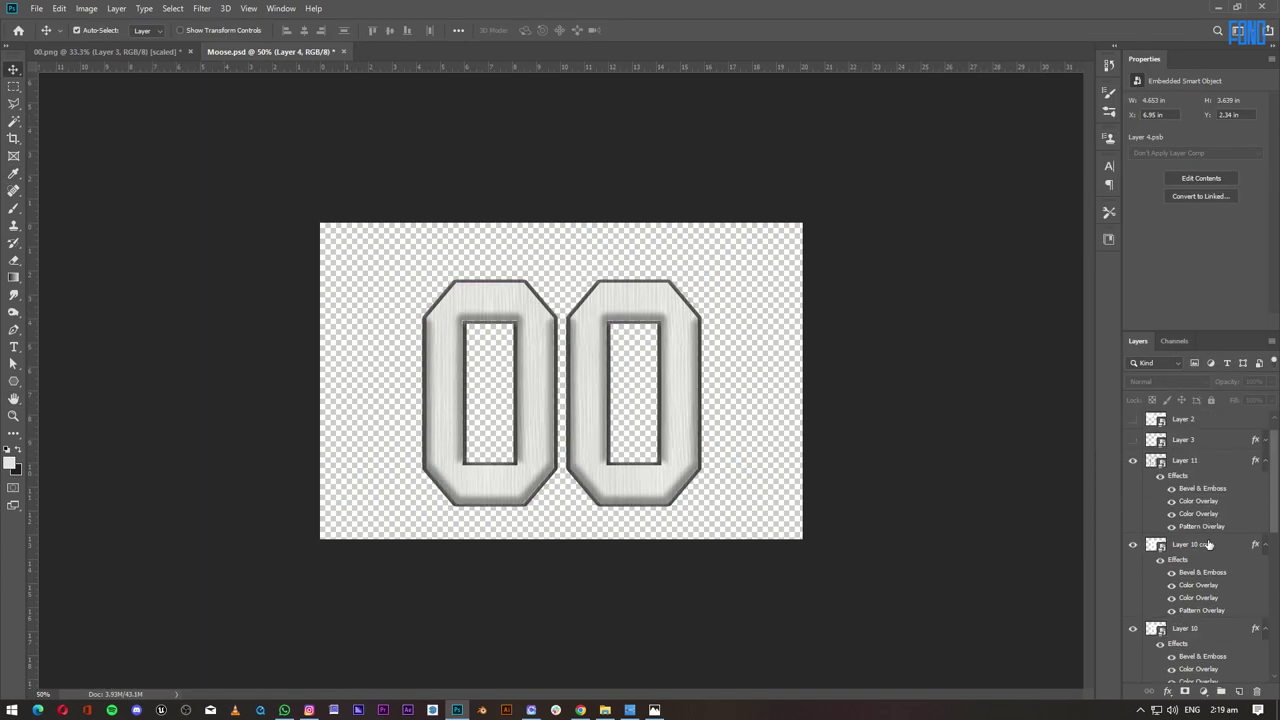
Hide the original Layer 10 and add a blank Layer 12 beneath Layer 10 copy.
left_click(1133, 526)
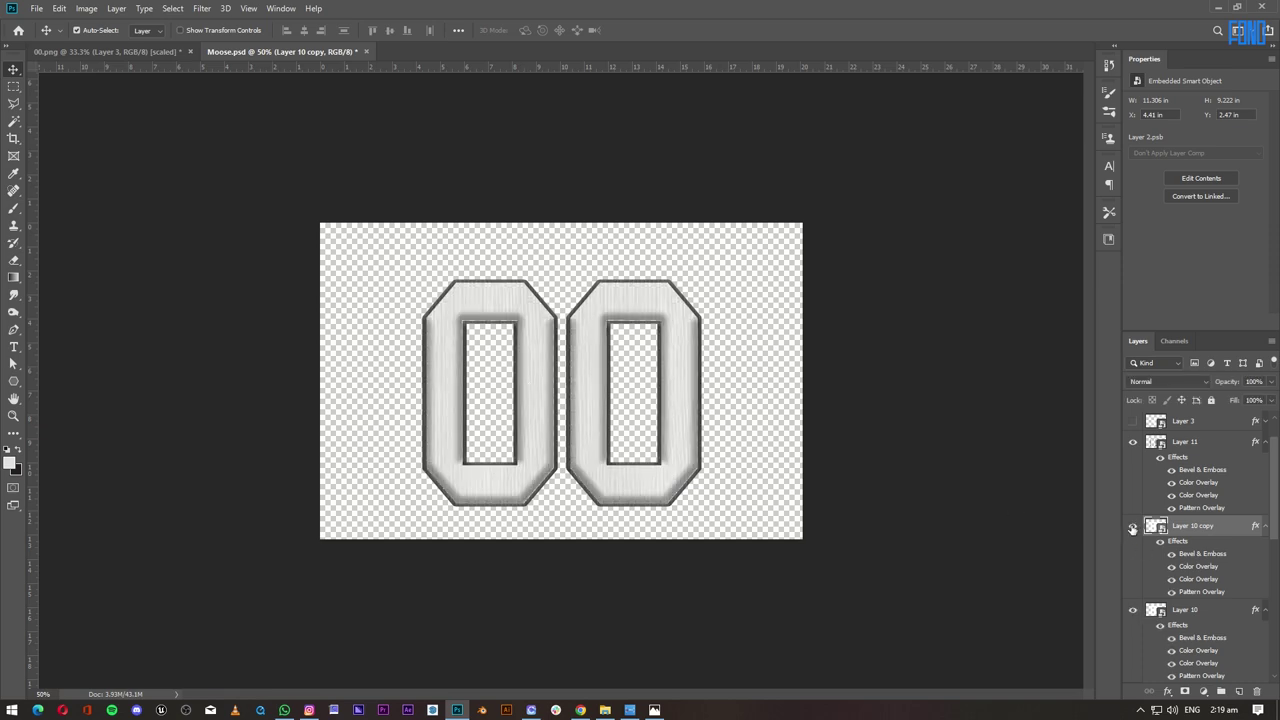
key("ctrl+plus")
key("ctrl+plus")
key("ctrl+minus")
scroll(1135, 571, "down", 2)
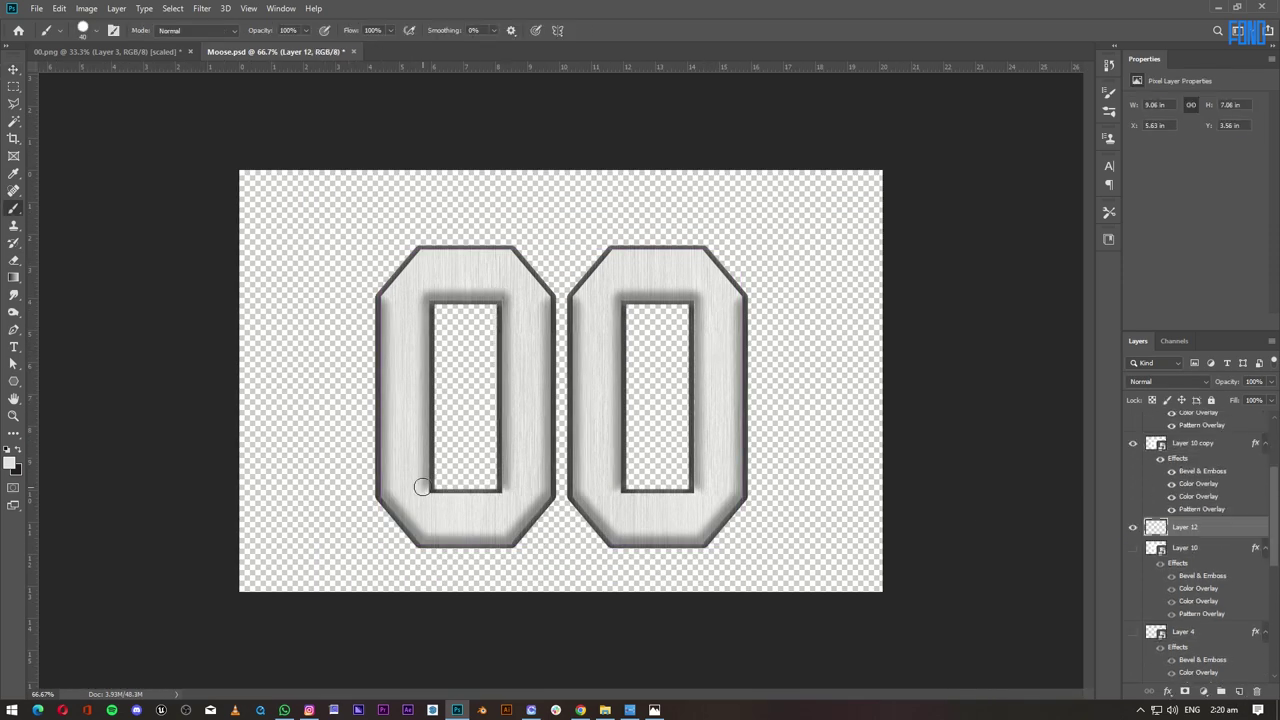
Brush in the gaps around the digit edges on Layer 12 with the 40 px brush.
key("ctrl+plus")
key("ctrl+plus")
scroll(606, 466, "down", 1)
scroll(423, 437, "up", 2)
scroll(210, 421, "down", 10)
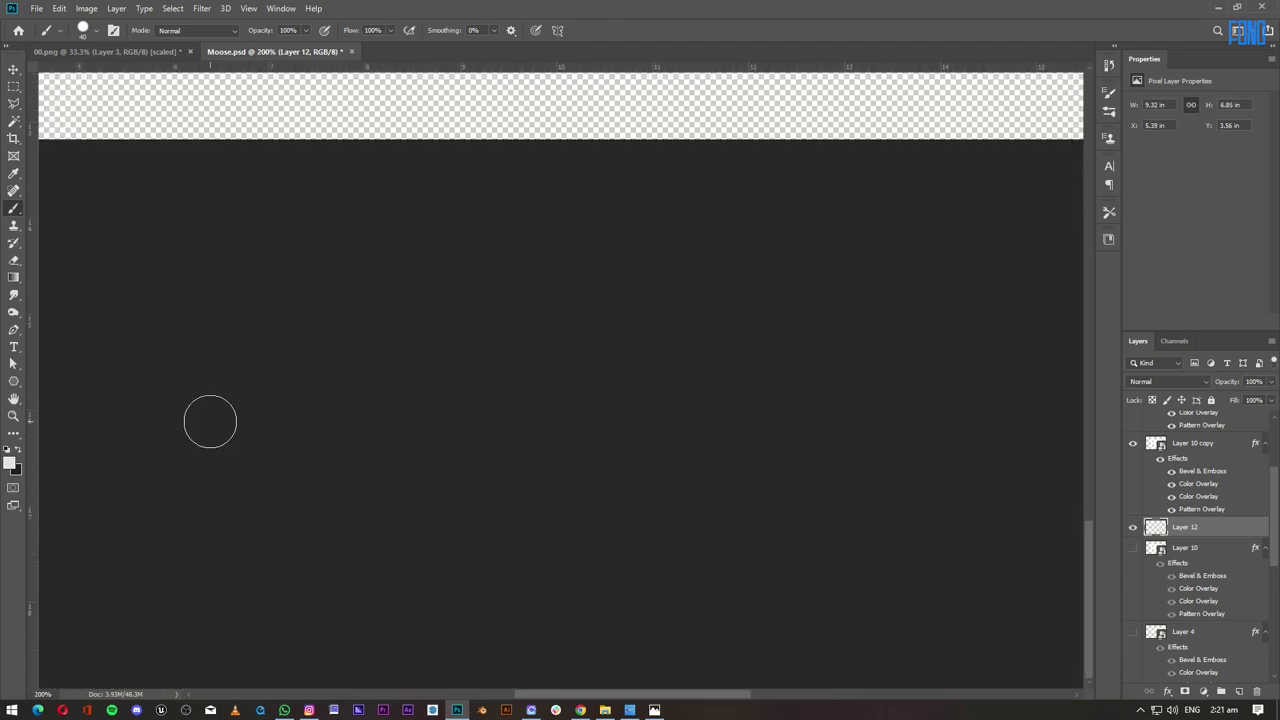
scroll(210, 421, "up", 5)
Crop the canvas closer around the two digits, to about 13.4 in wide and with less space above and below.
key("ctrl+minus")
key("ctrl+minus")
key("c")
left_click_drag(882, 386, 775, 386)
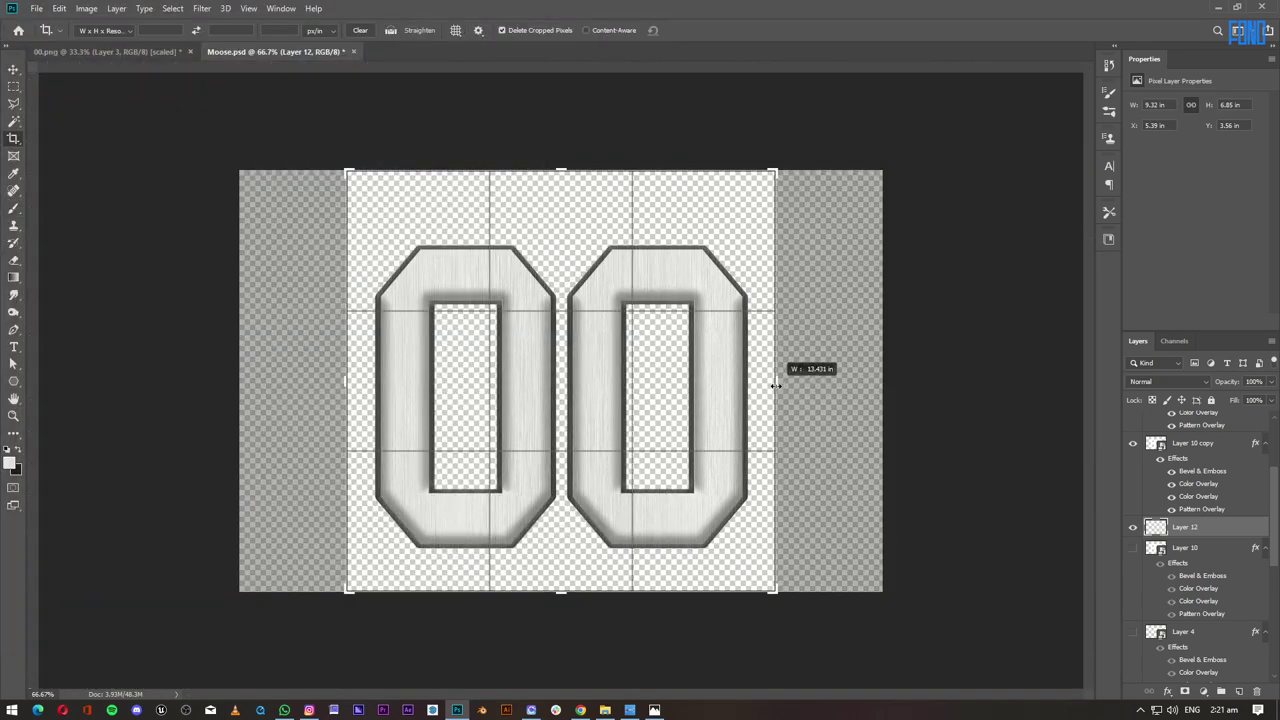
left_click_drag(561, 171, 571, 206)
key("Return")
Save the embroidered number as 00_Emb.png in the Project folder.
left_click(36, 8)
left_click(55, 157)
left_click(160, 527)
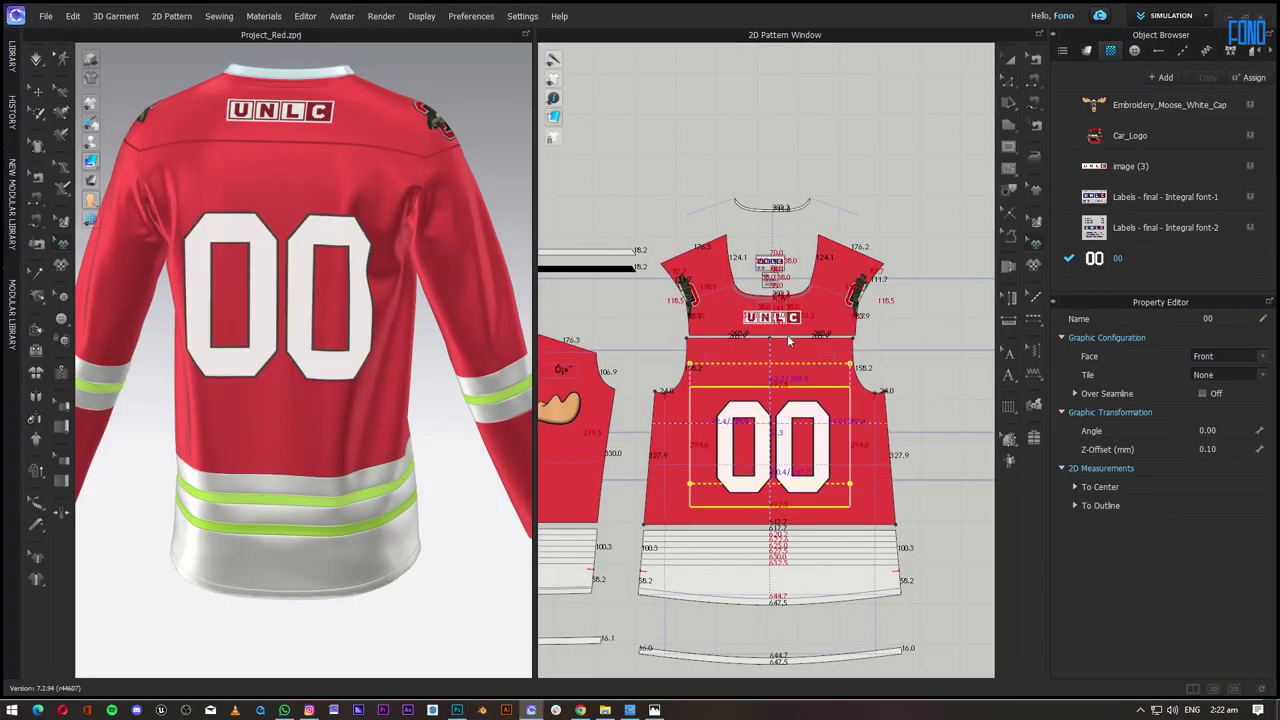
In CLO, replace the flat 00 graphic on the back pattern with 00_Emb, move it down the back and inspect it on the garment.
key("Delete")
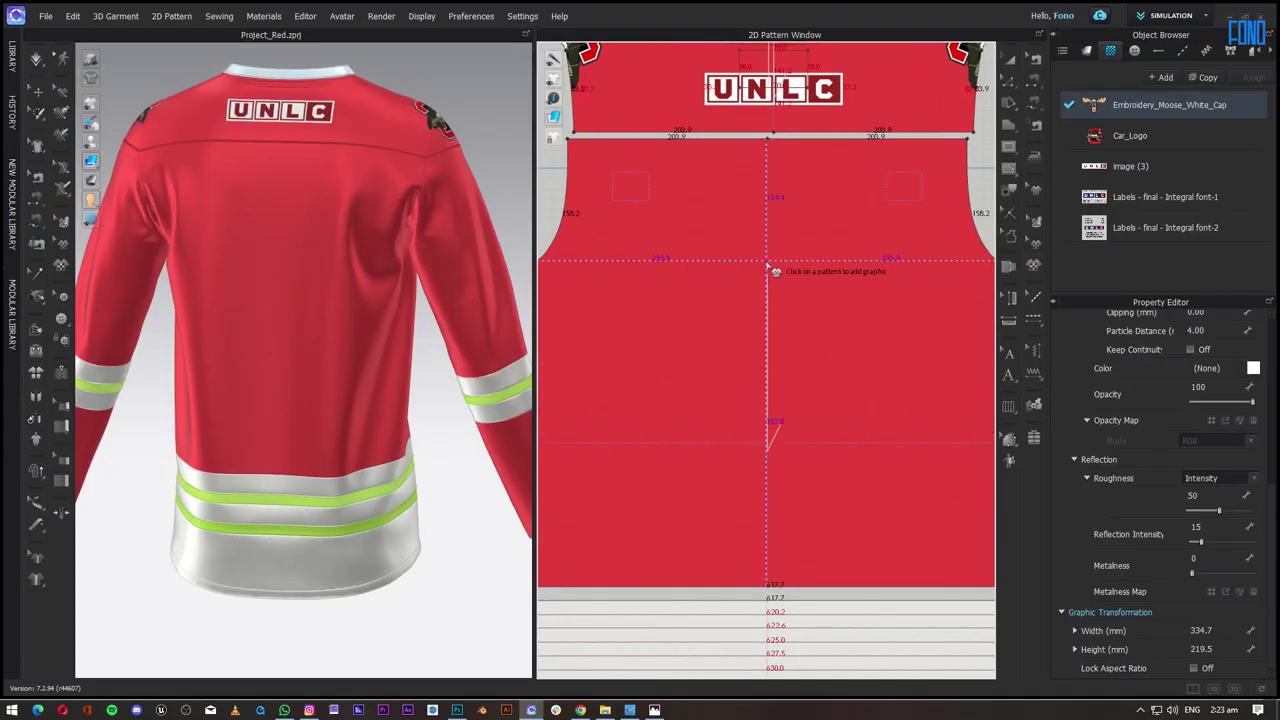
left_click(771, 268)
left_click_drag(766, 265, 767, 371)
scroll(437, 355, "up", 5)
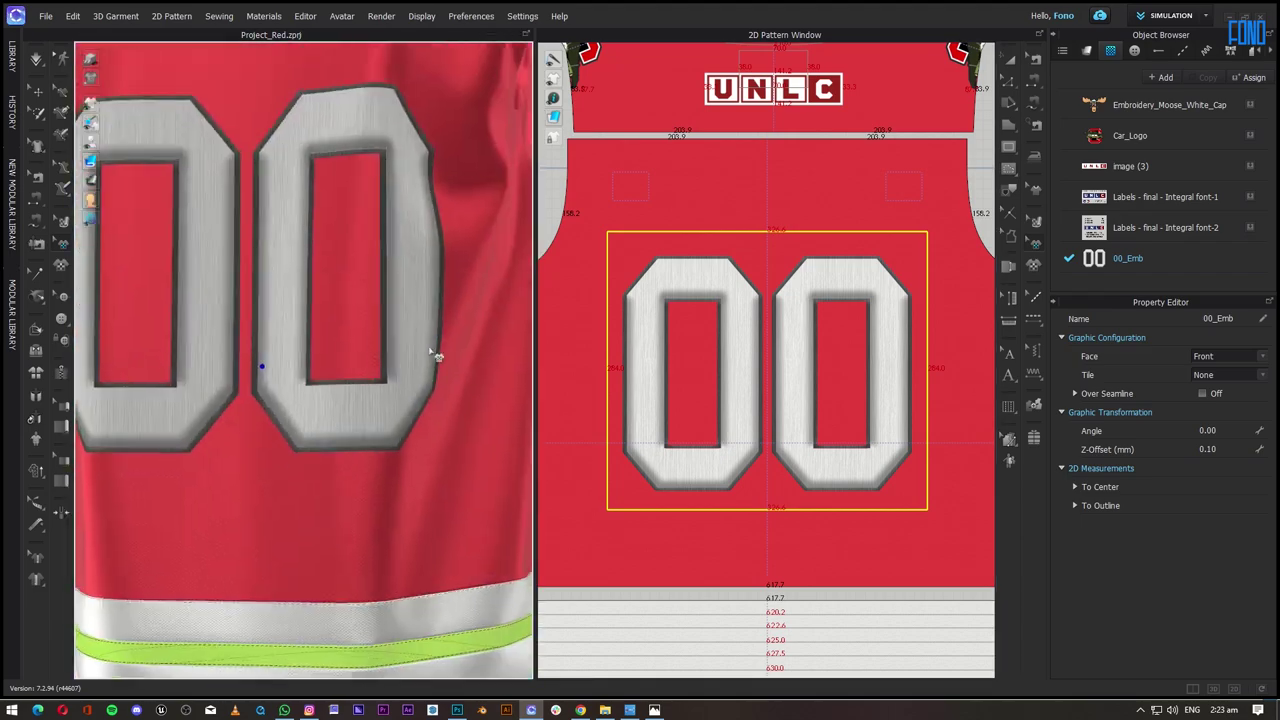
scroll(437, 355, "down", 5)
left_click(823, 371)
scroll(342, 371, "up", 3)
left_click_drag(286, 286, 200, 371)
scroll(342, 371, "down", 3)
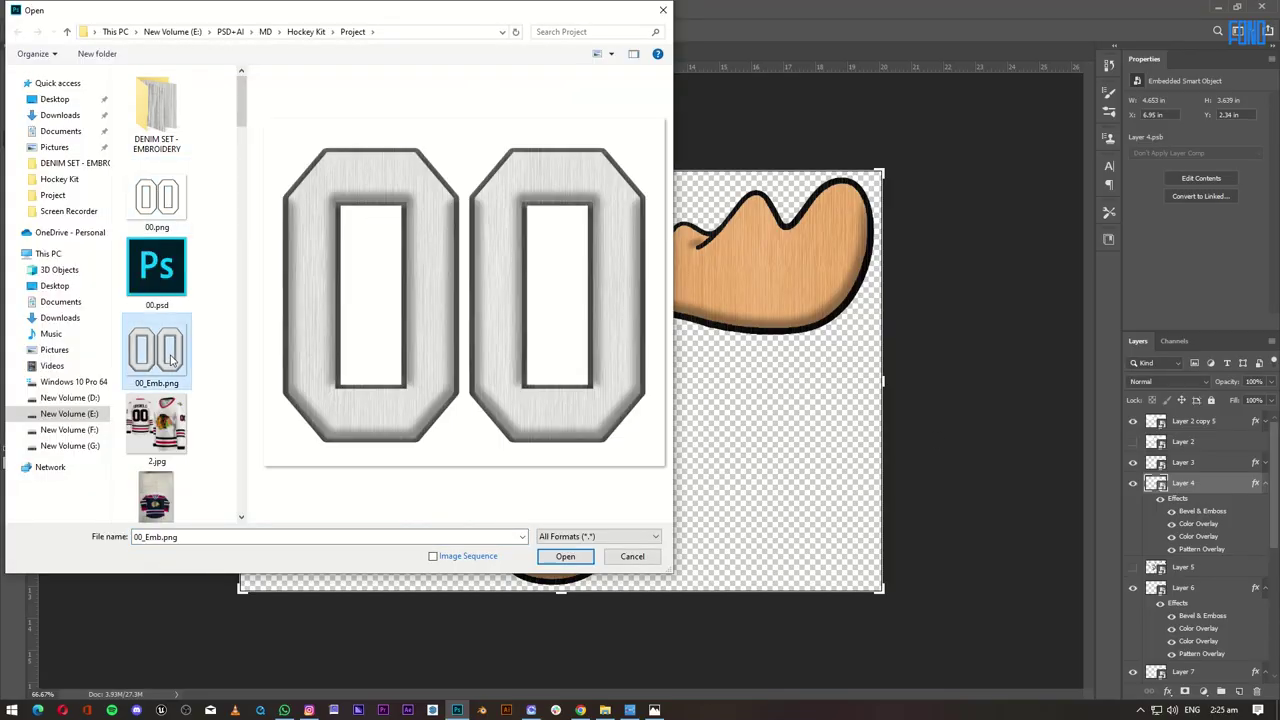
Open the 00.png artwork in Photoshop and separate the white digit fill onto its own layer above the black outline.
left_click(569, 551)
left_click(626, 263)
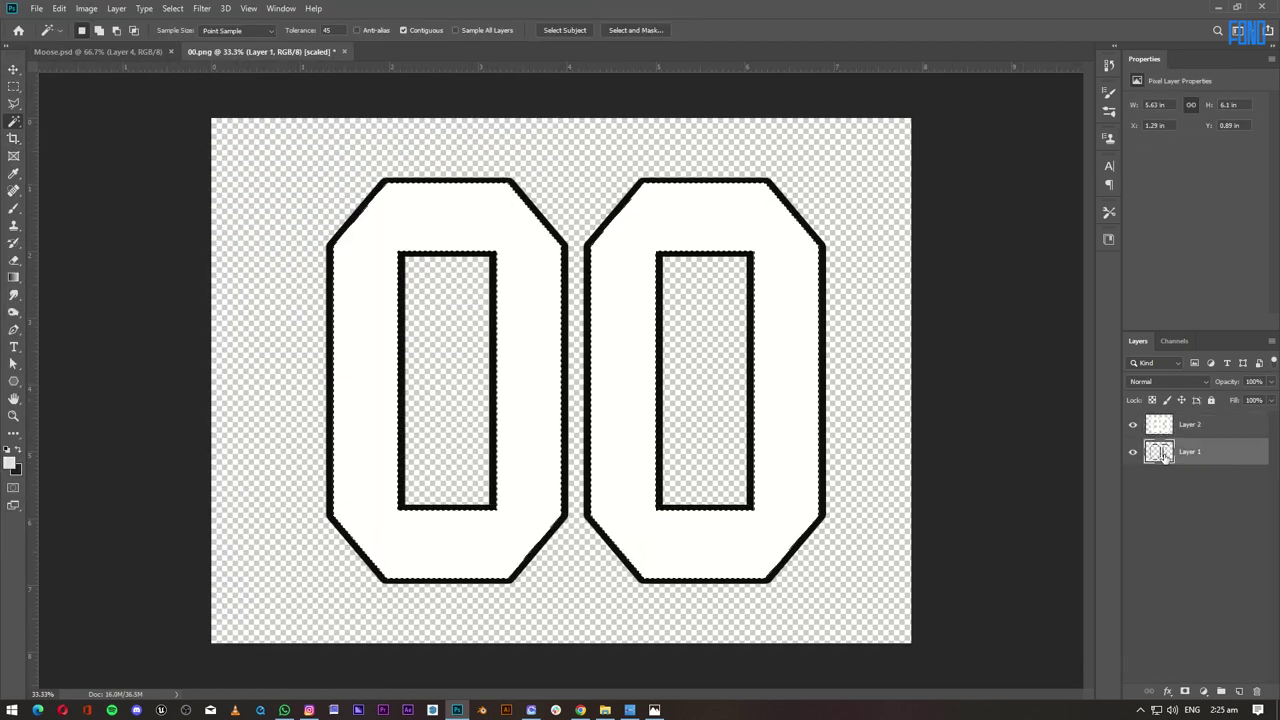
key("ctrl+d")
key("v")
Fill Layer 2 with white (#ffffff) and the Layer 1 outline with the dark background colour, and convert both to smart objects.
left_click(9, 460)
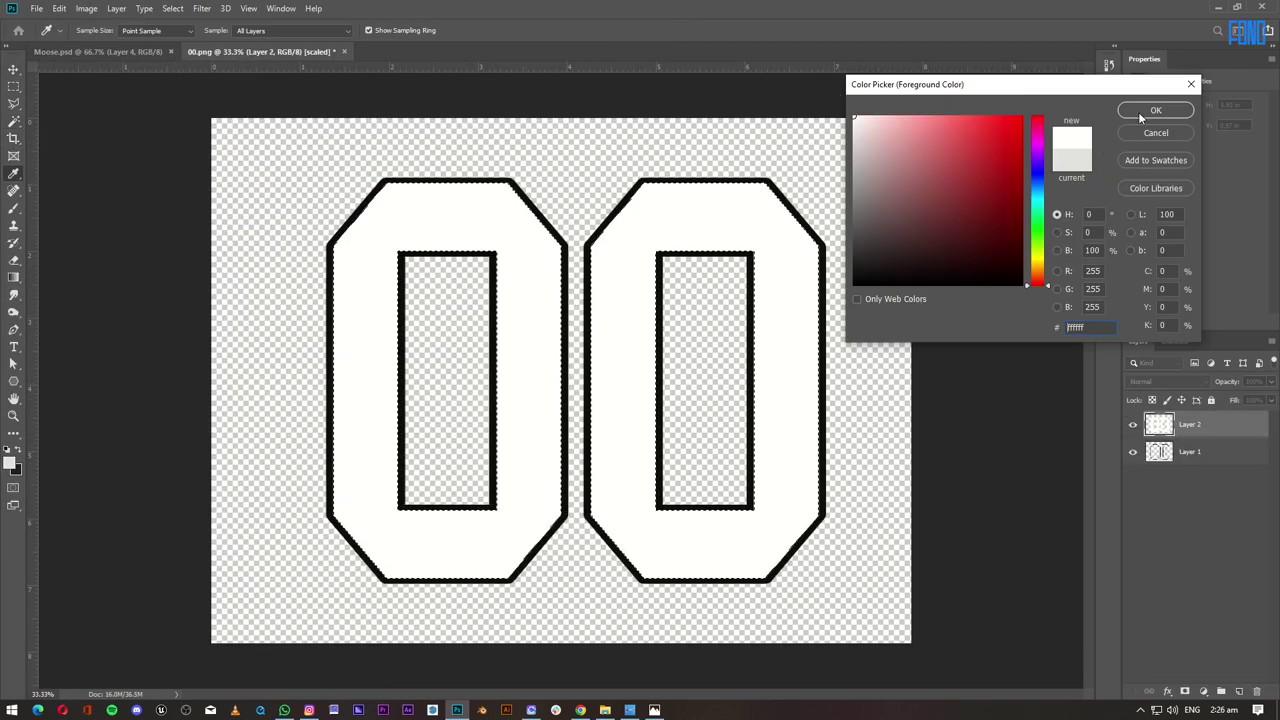
left_click(1138, 112)
left_click(14, 467)
left_click(1190, 452, "shift")
left_click(1159, 452, "ctrl")
key("ctrl+d")
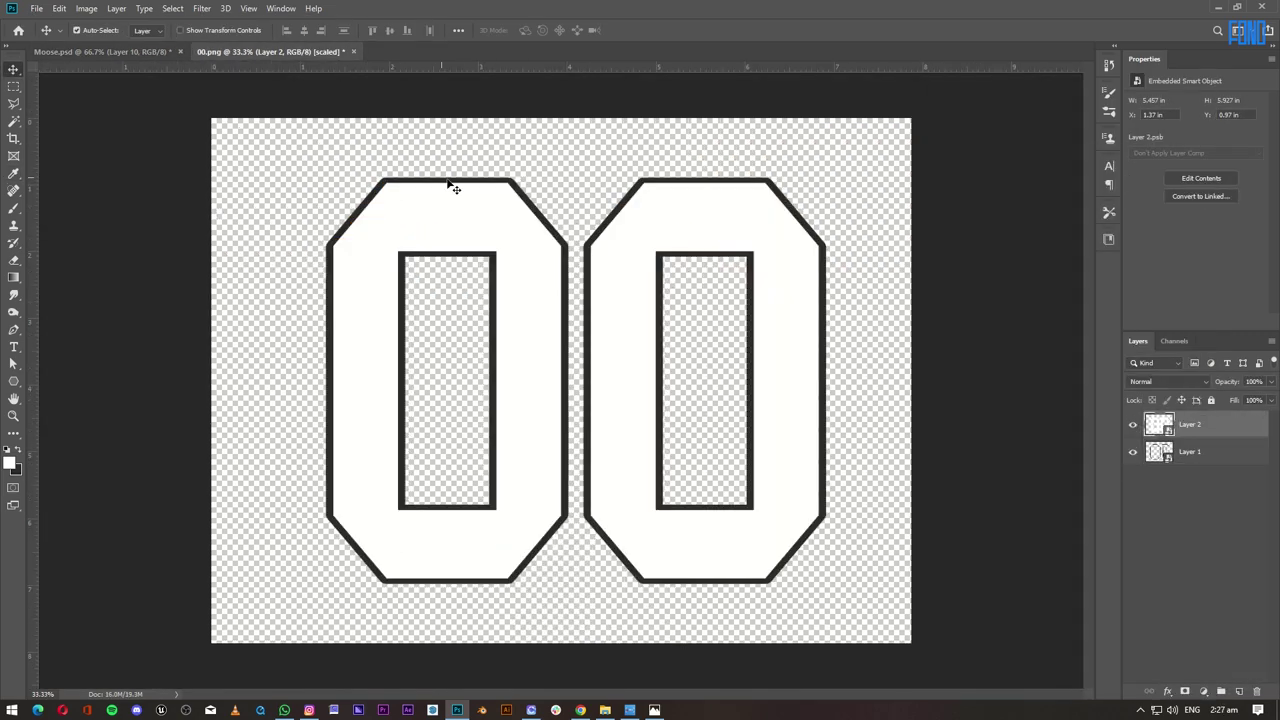
Bring the digit fill and outline layers into Moose.psd and scale the 00 to about 13 in wide.
left_click_drag(452, 187, 652, 206)
key("ctrl+t")
left_click_drag(1063, 313, 740, 496)
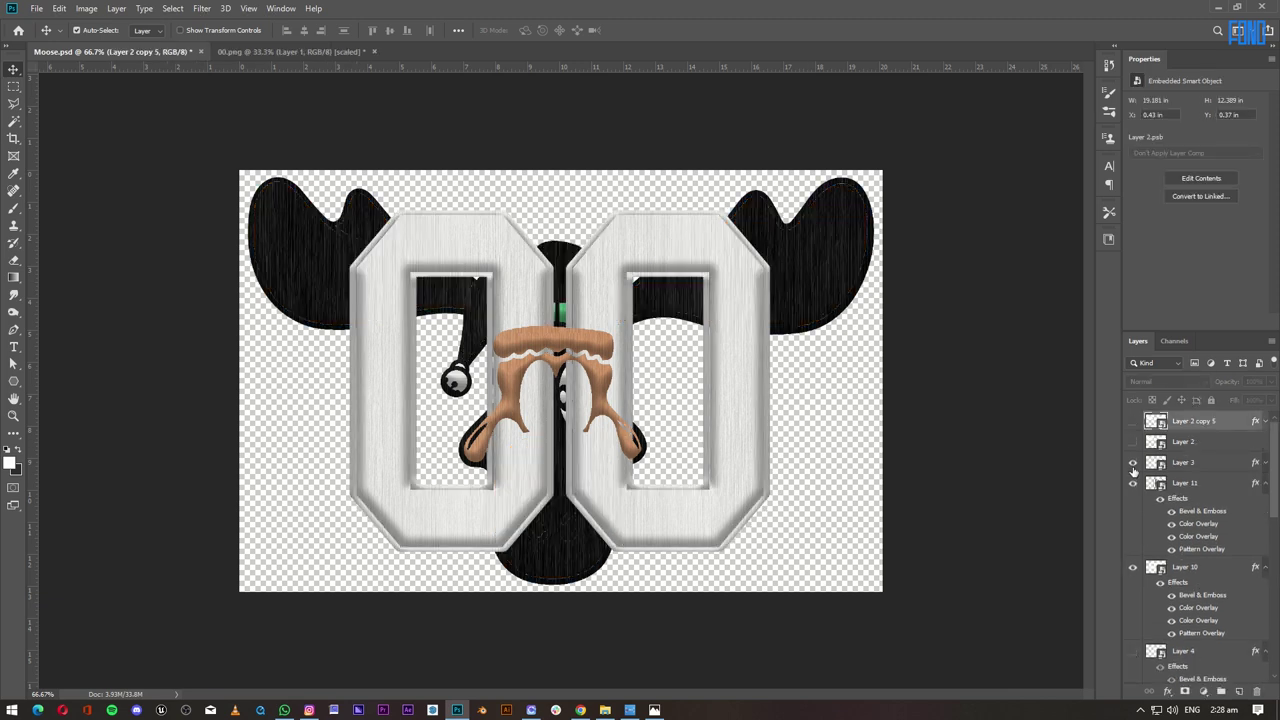
Hide the moose layers and set Layer 11's Color Overlay to black in Normal mode at 50% opacity.
scroll(1180, 541, "down", 3)
left_click_drag(1133, 420, 1133, 542)
double_click(1177, 566)
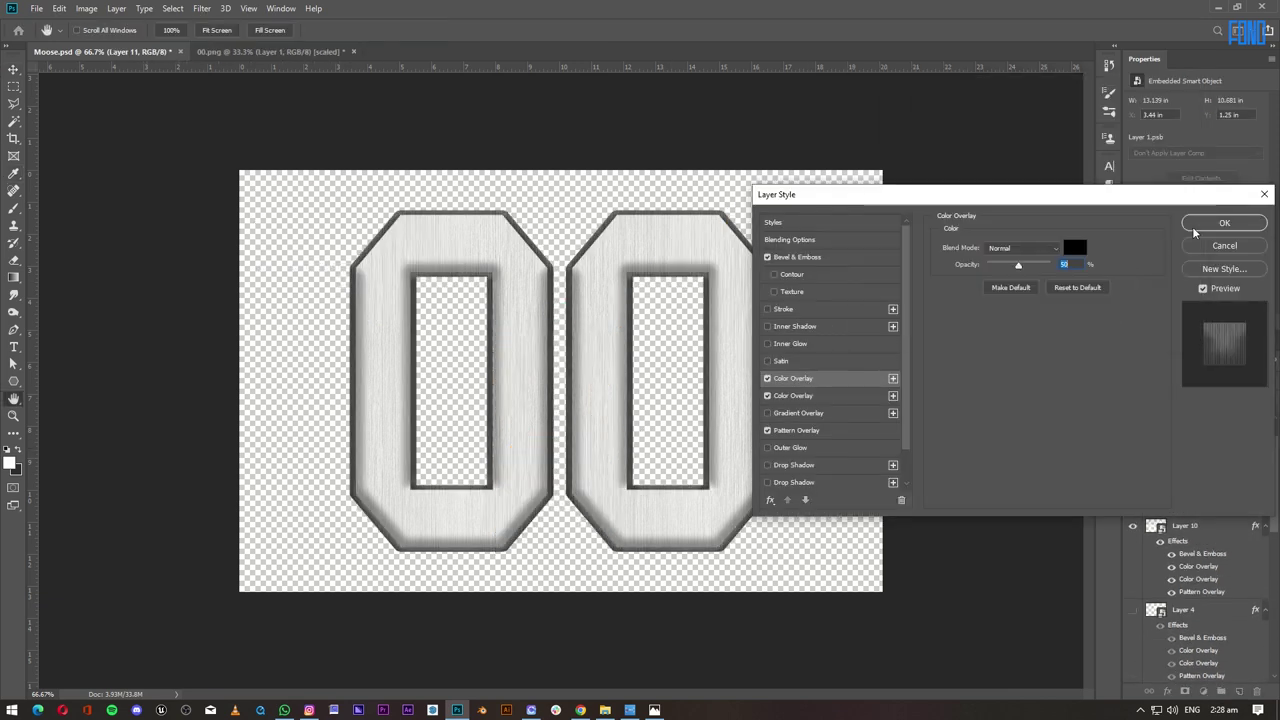
key("Return")
Adjust Layer 10's white Color Overlay and set its Bevel & Emboss shadow opacity to 36% and size to 13 px.
double_click(1190, 566)
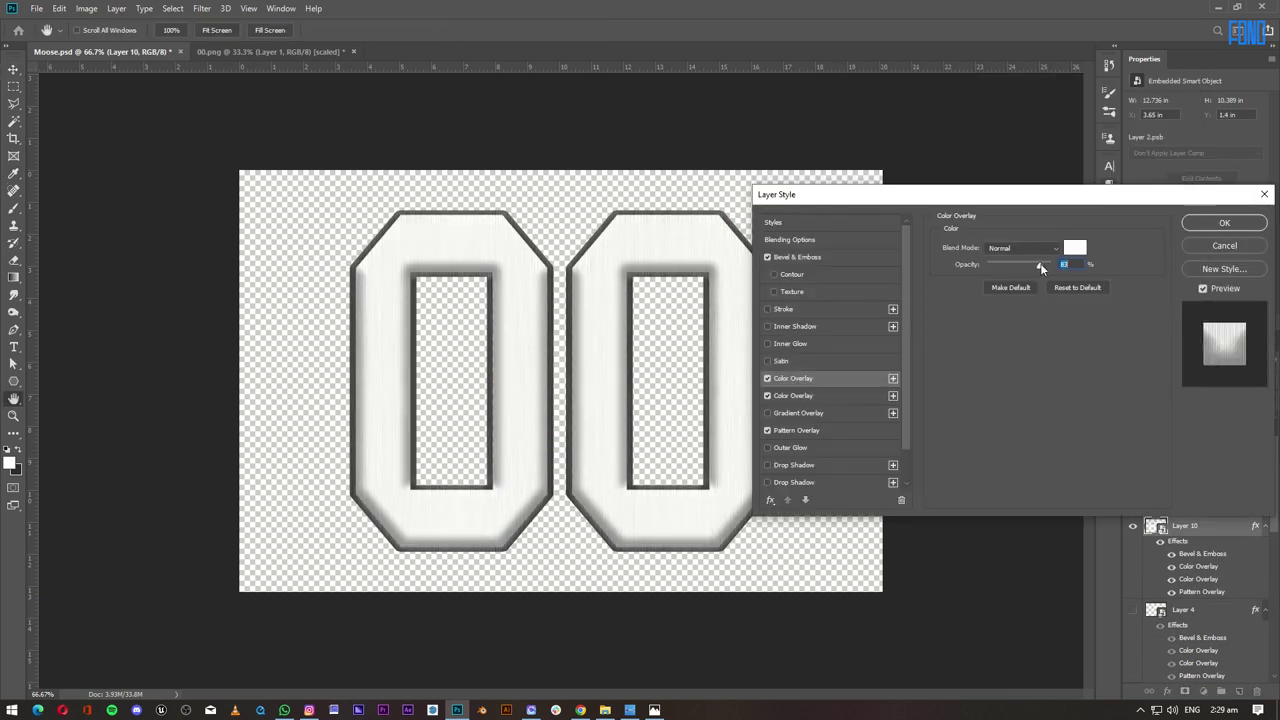
key("Return")
double_click(1199, 565)
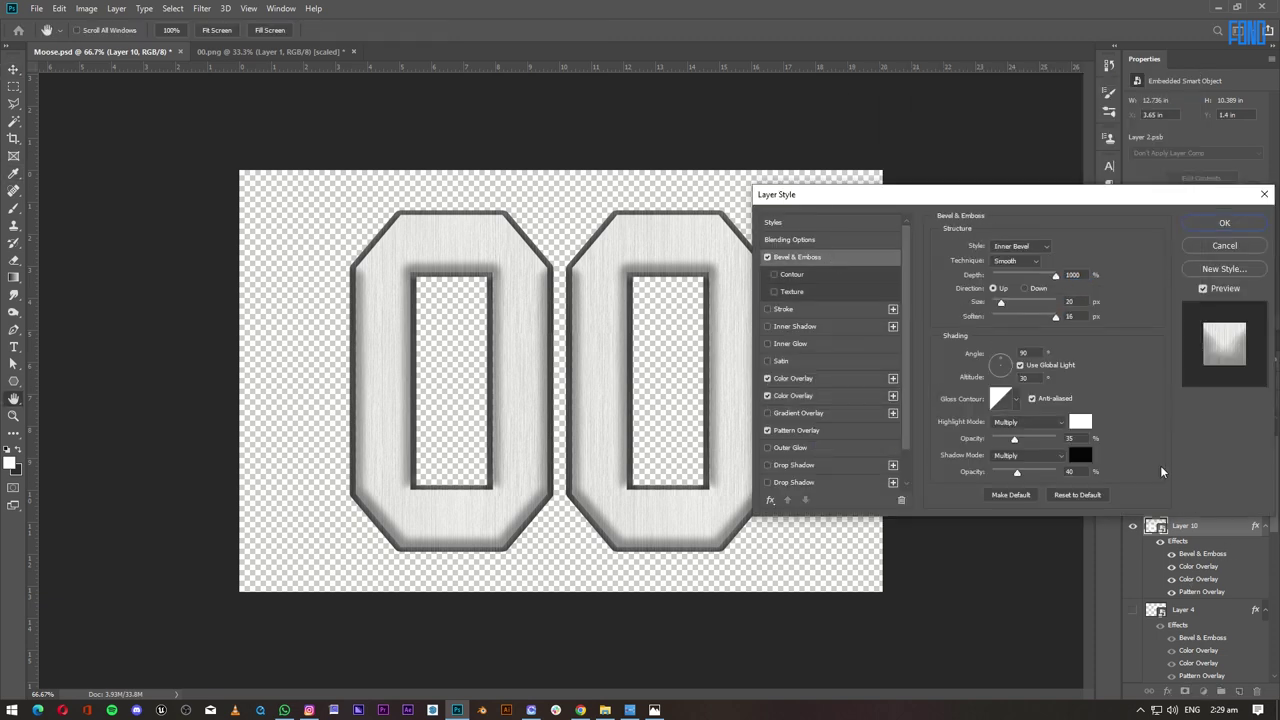
left_click_drag(1016, 472, 1012, 473)
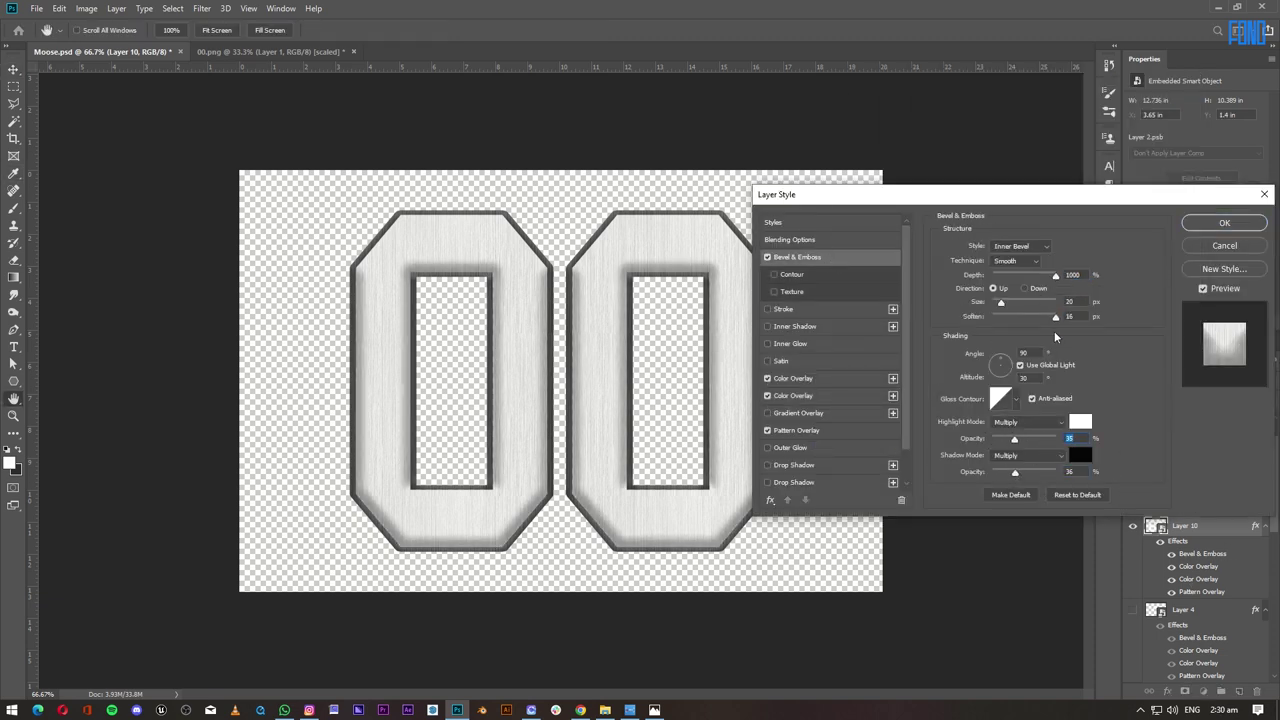
key("Return")
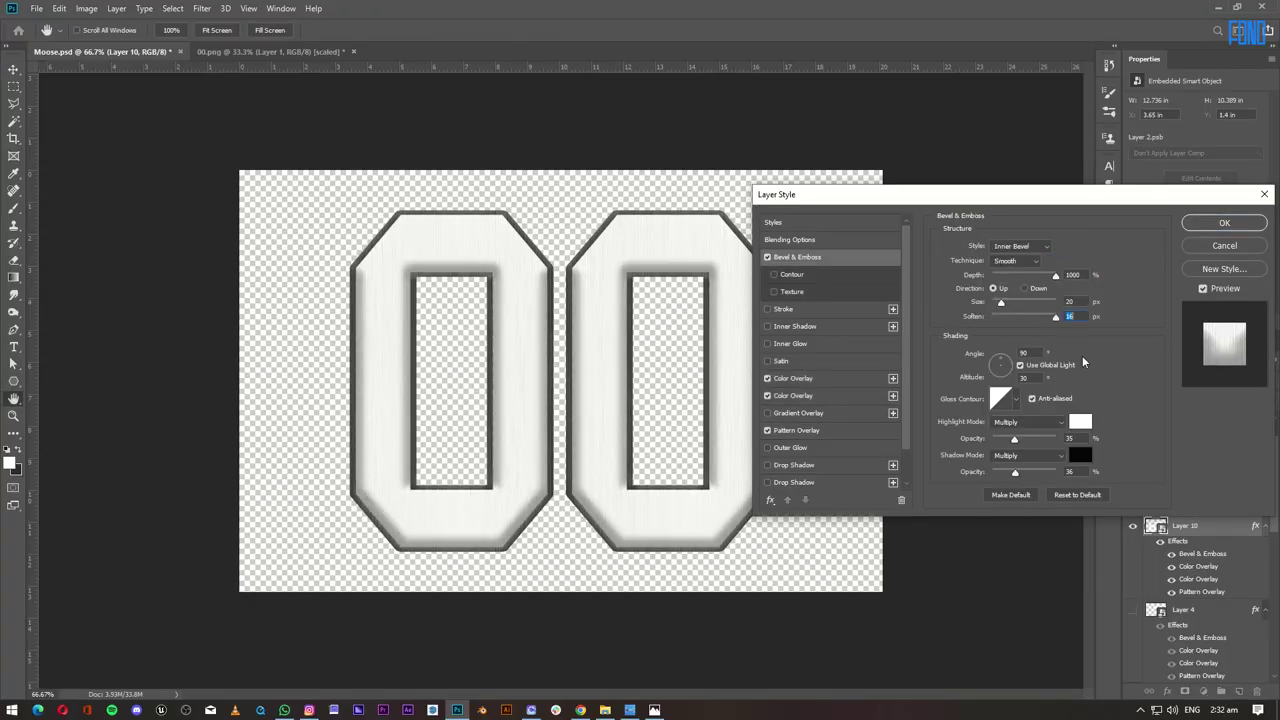
left_click_drag(1001, 302, 998, 302)
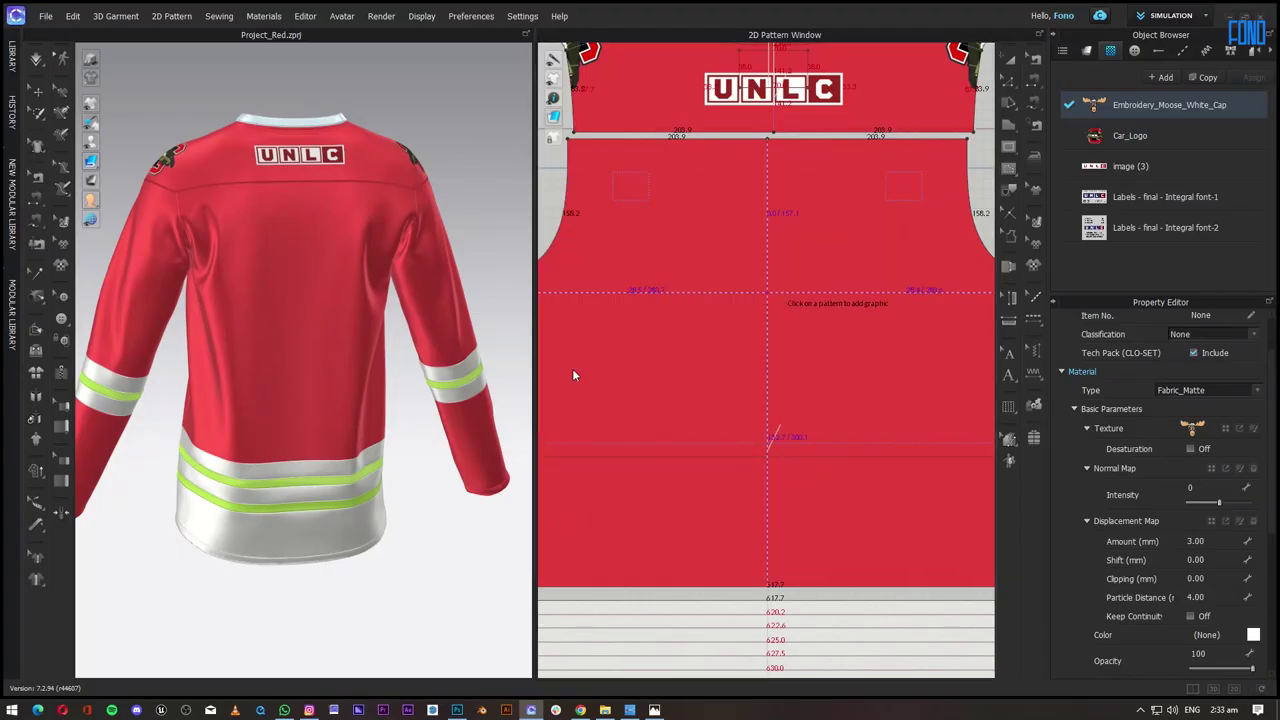
In CLO, place the 00_Emb graphic at about 510 x 335 mm on the back pattern and move it down below the yoke.
left_click(574, 369)
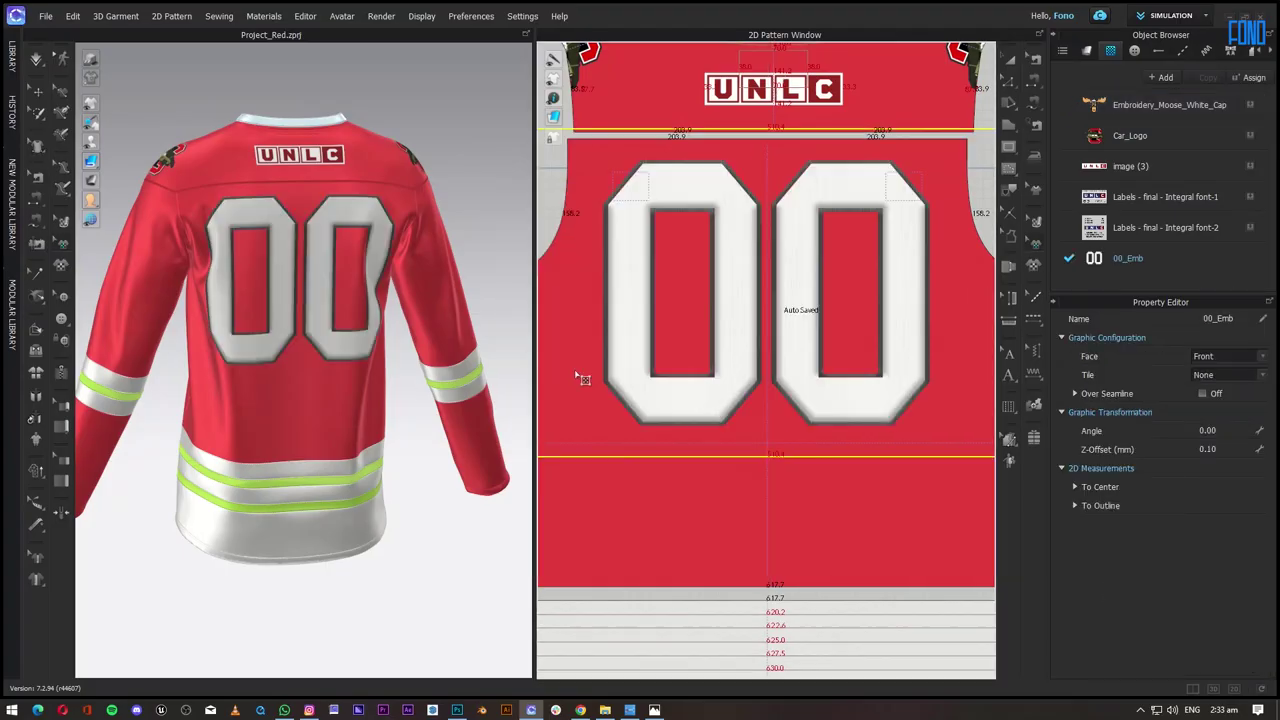
scroll(363, 334, "up", 3)
left_click_drag(737, 313, 740, 413)
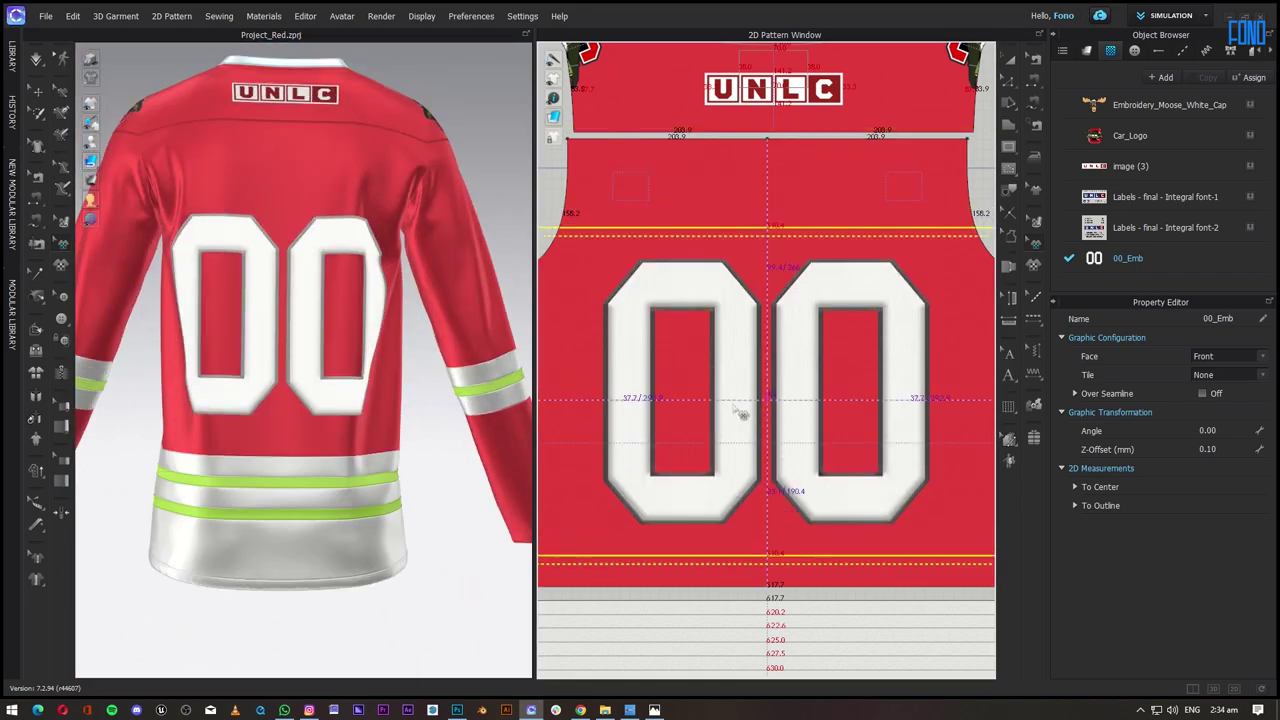
scroll(271, 417, "up", 2)
left_click(767, 420)
scroll(1229, 609, "down", 5)
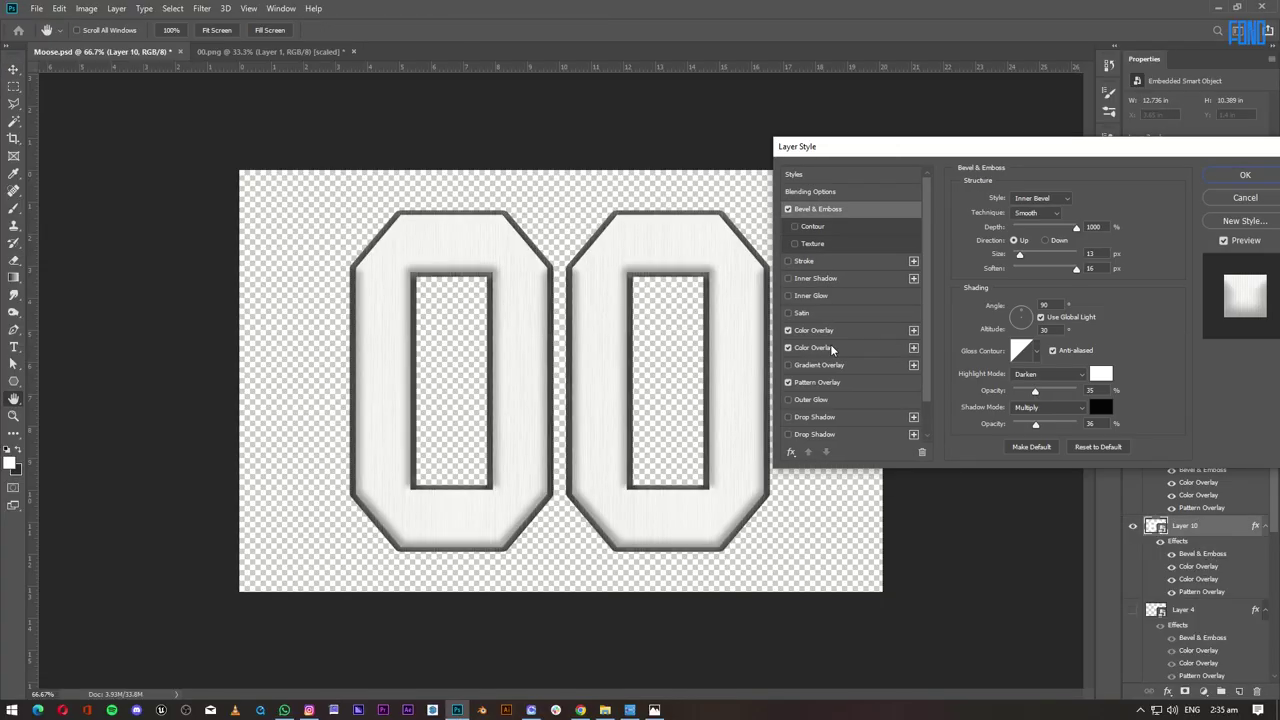
Back in Photoshop, adjust Layer 10's Color Overlay and apply its layer style.
left_click(820, 330)
left_click(1242, 176)
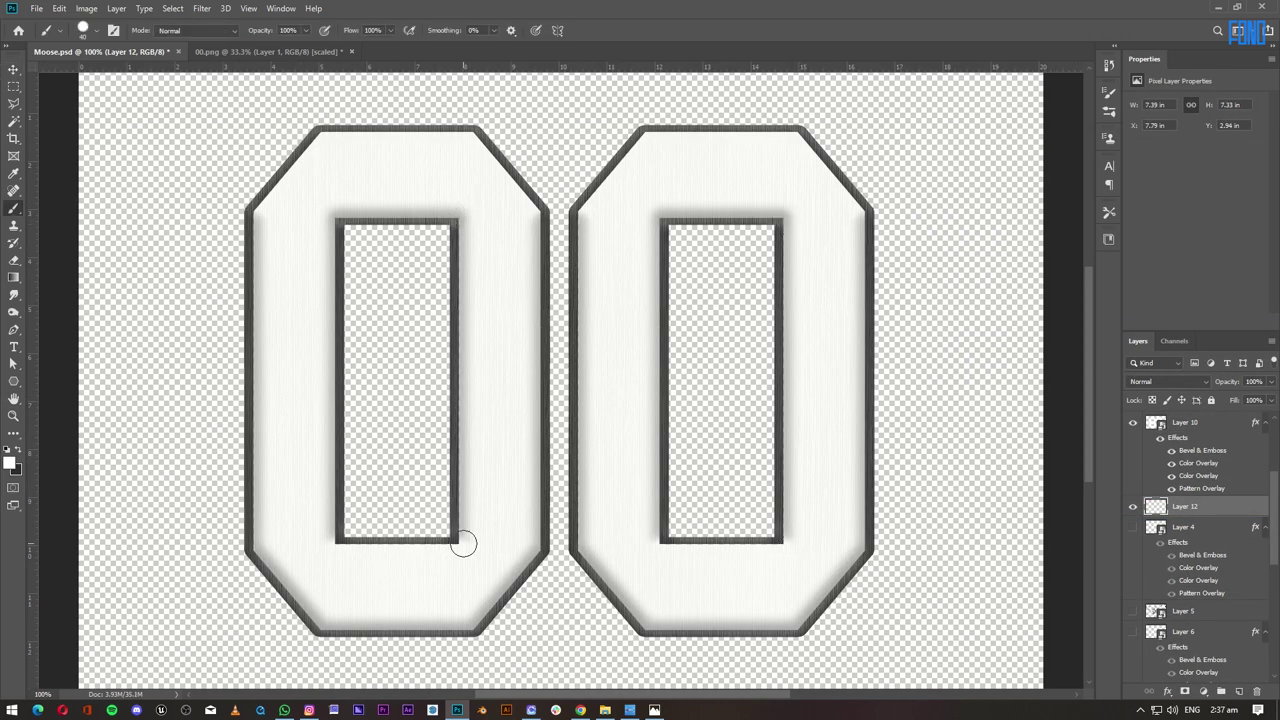
Brush over the gaps between the fill and outline of both zeros on Layer 12 with the 40 px brush.
key("ctrl+plus")
scroll(354, 461, "down", 5)
scroll(614, 197, "up", 10)
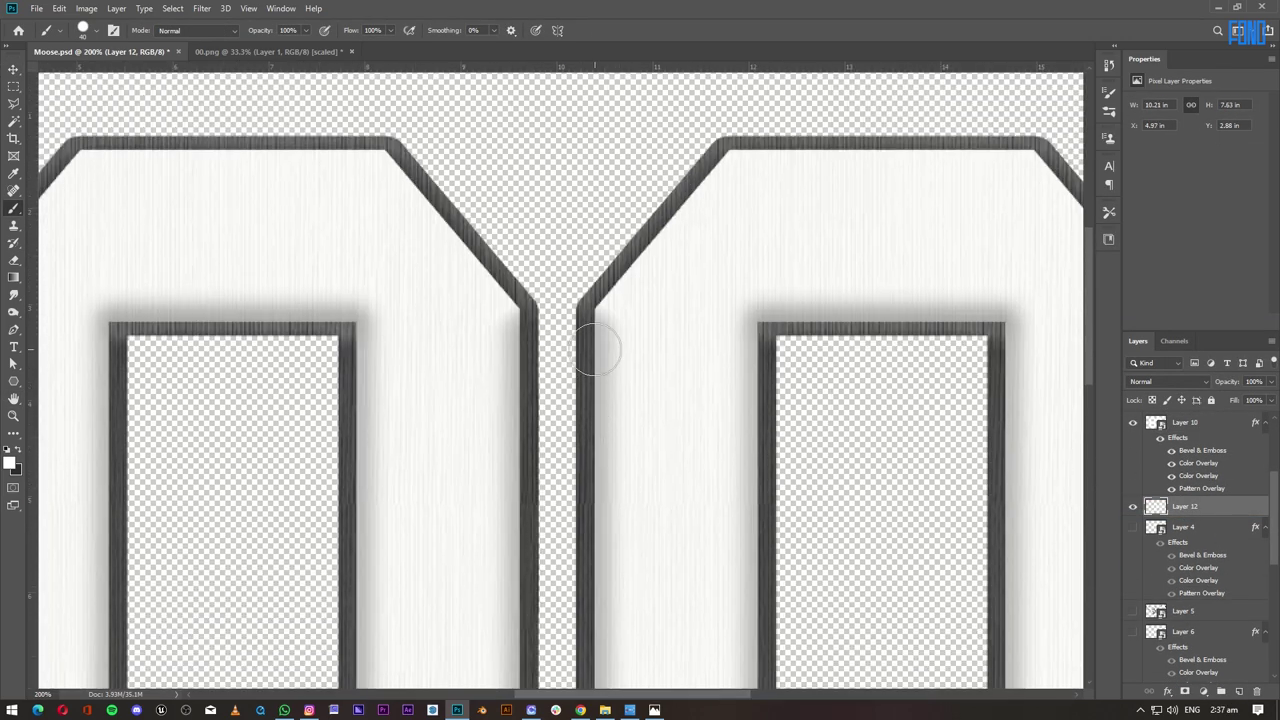
scroll(597, 343, "left", 2)
scroll(600, 326, "down", 8)
scroll(340, 358, "up", 6)
key("ctrl+0")
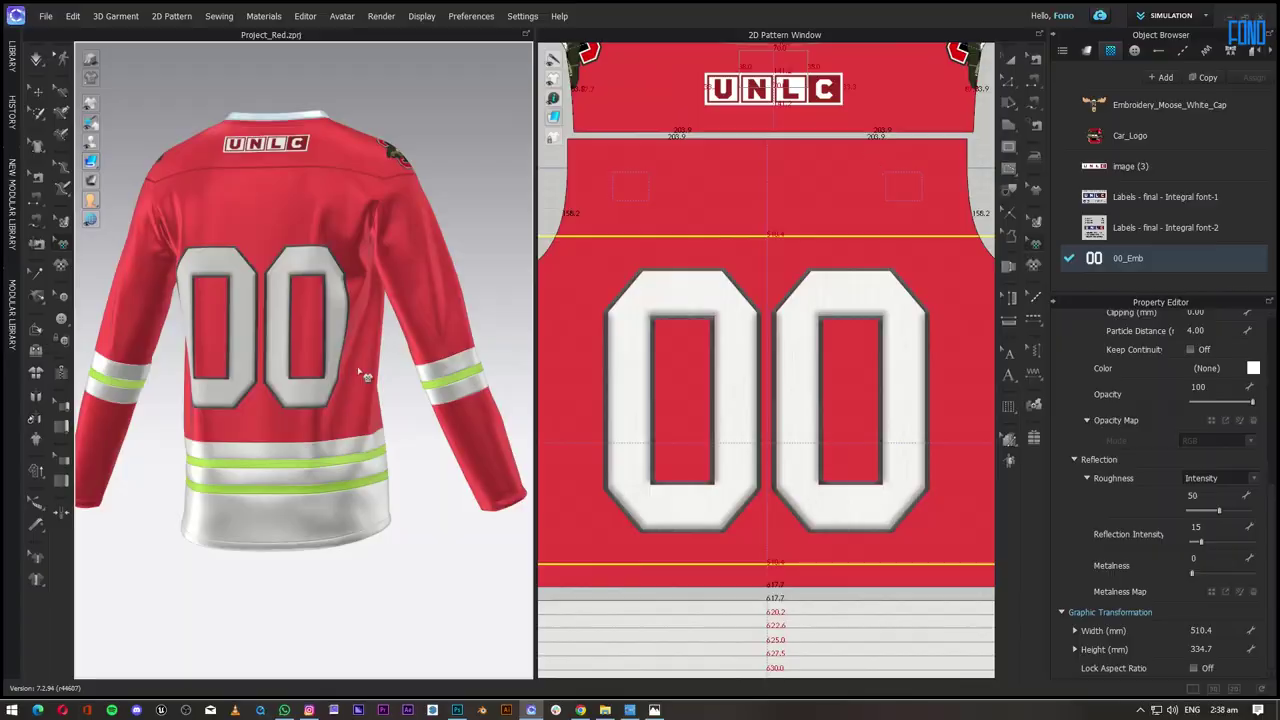
In CLO, replace the 00_Emb graphic with the updated artwork, position it below the yoke and inspect the jersey back.
key("Delete")
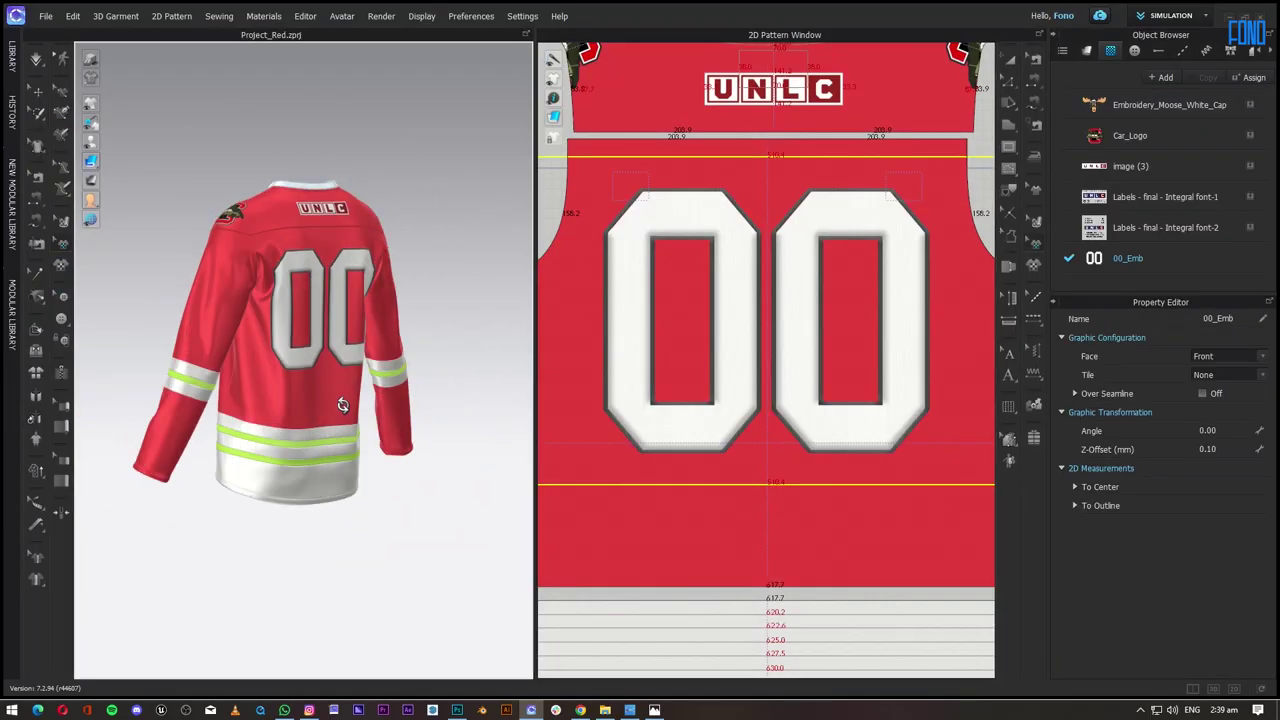
scroll(334, 365, "up", 5)
scroll(334, 365, "down", 5)
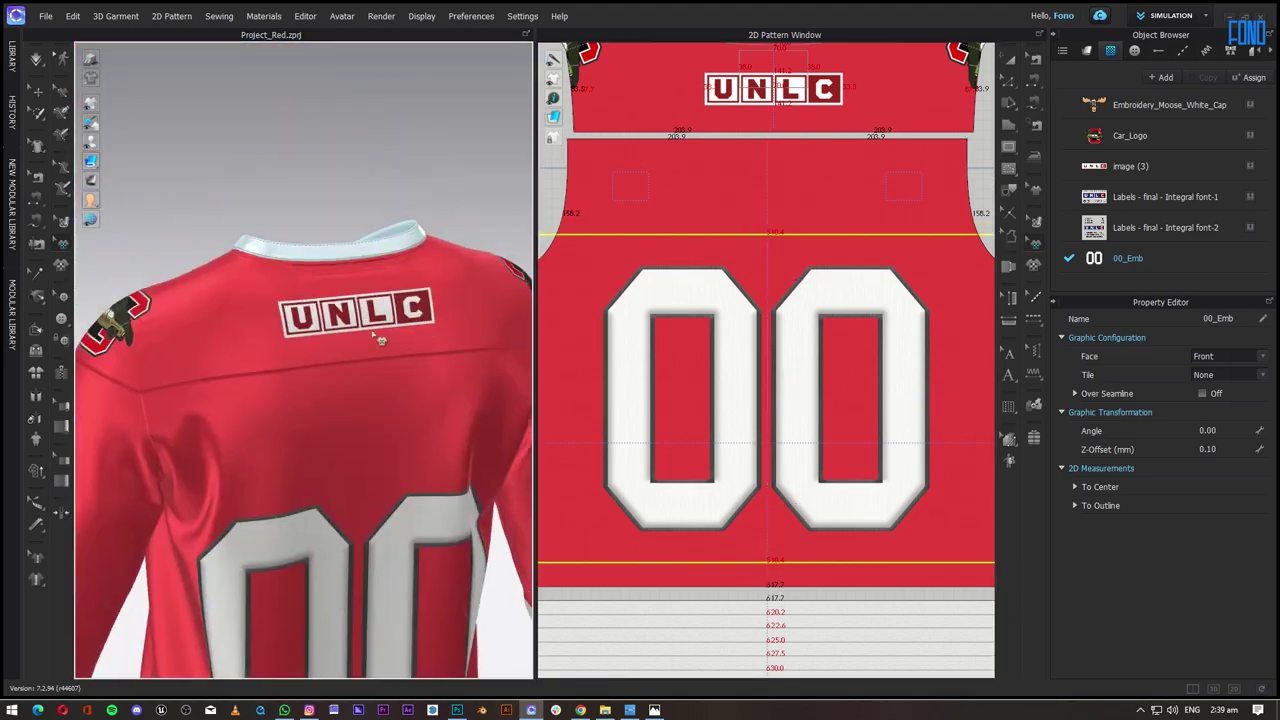
scroll(443, 431, "down", 4)
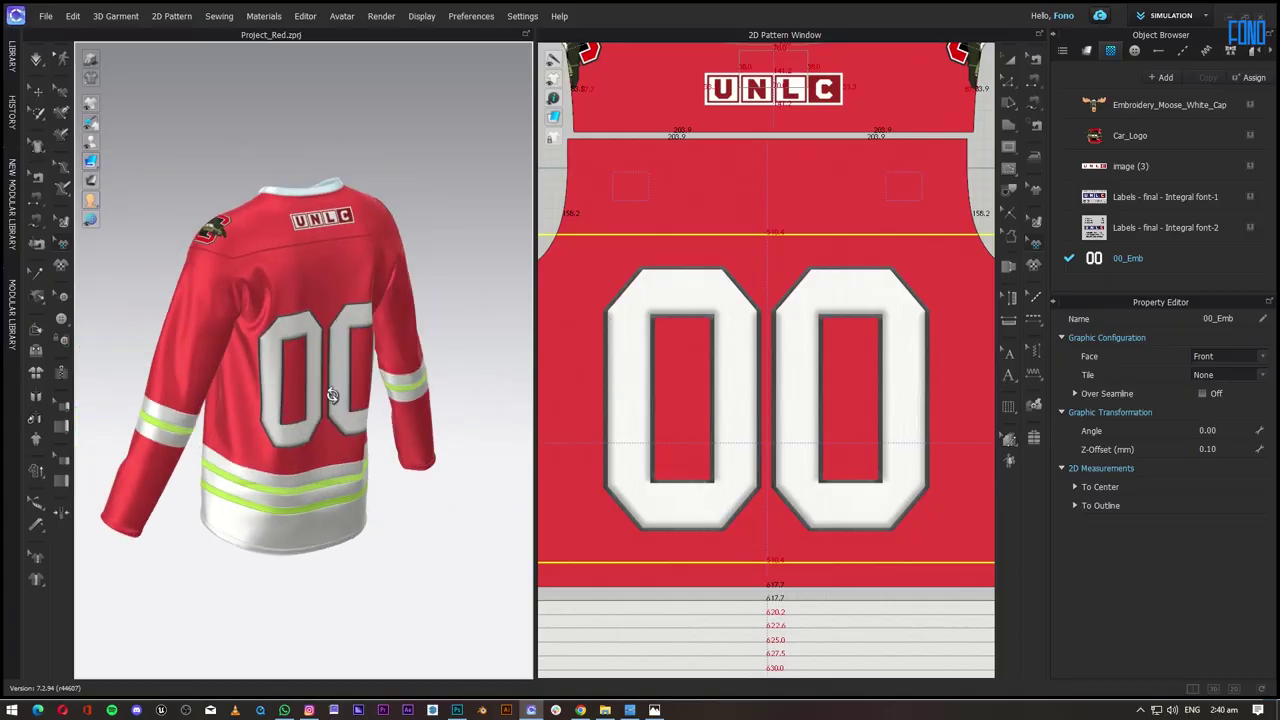
Delete the oversized 00_Emb graphic from the upper sleeve pattern, and undo the last change.
scroll(804, 381, "down", 5)
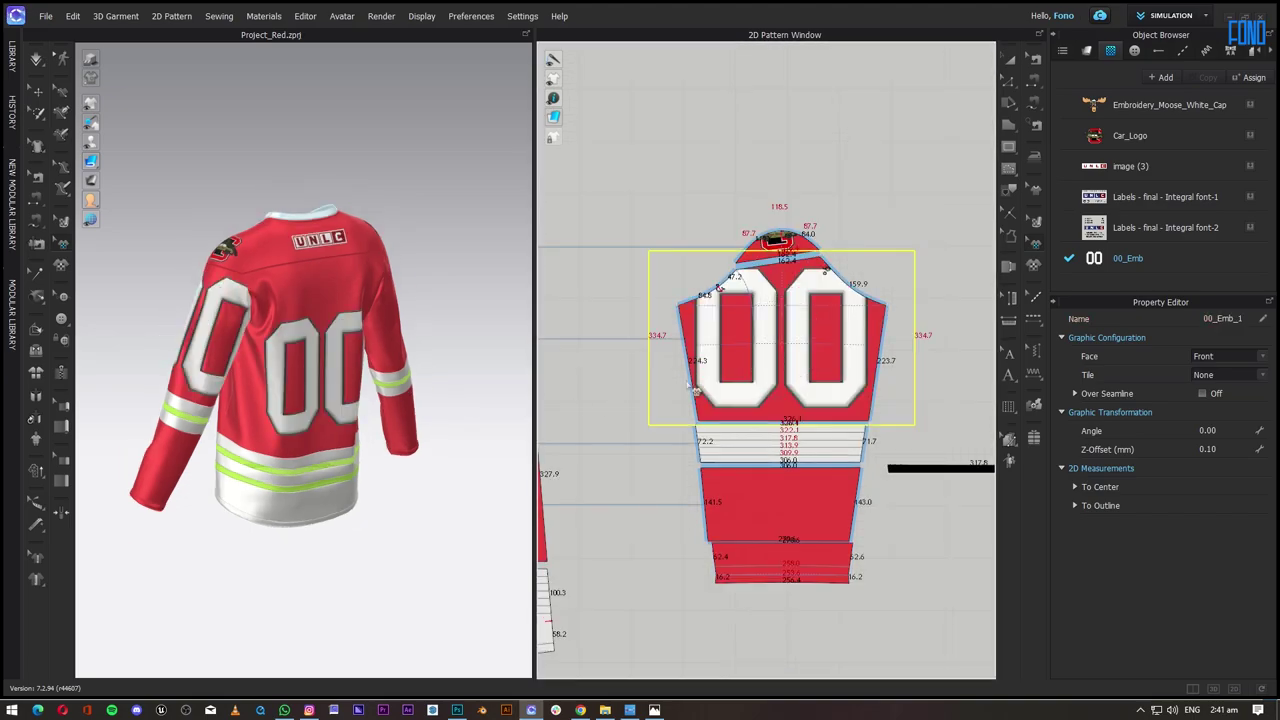
key("Delete")
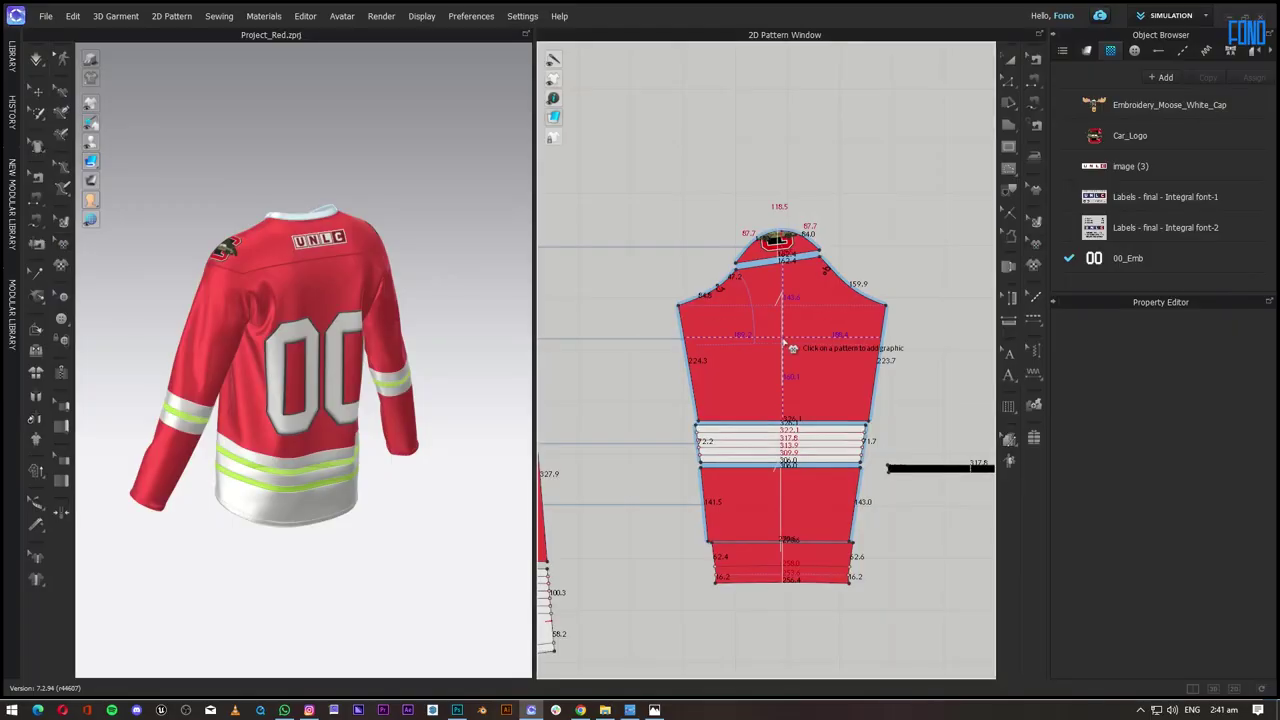
key("ctrl+z")
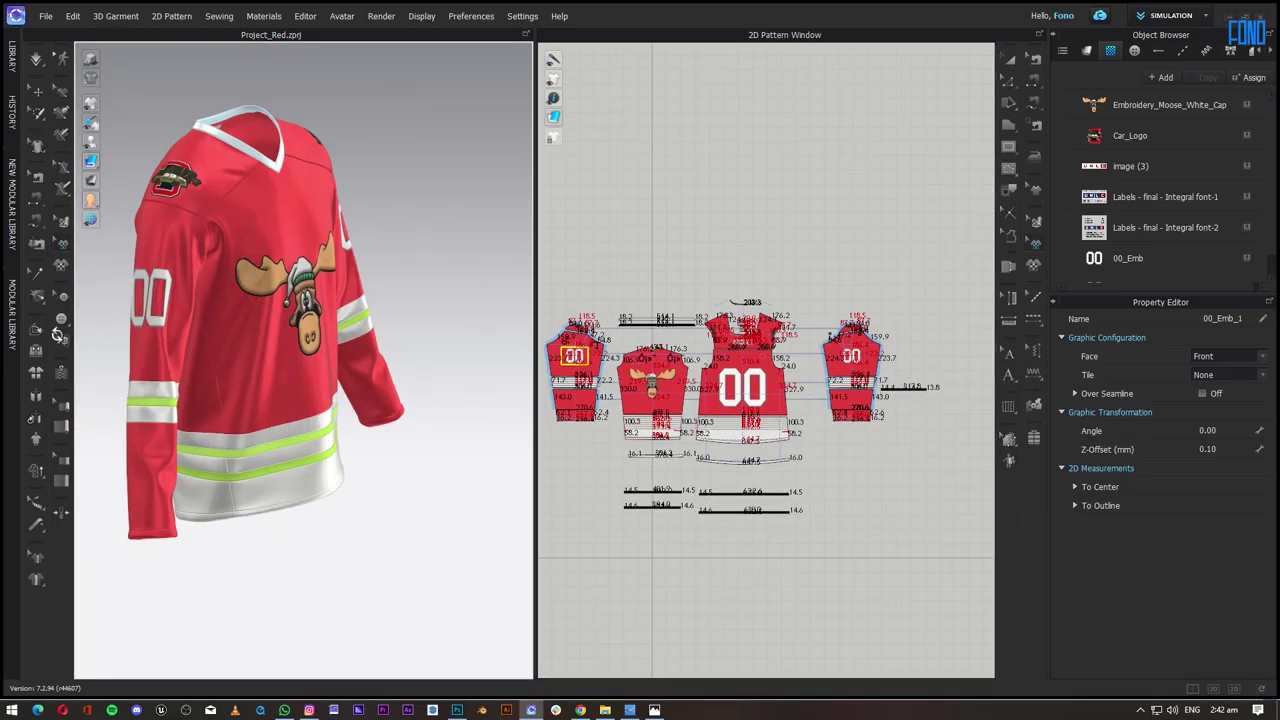
Deselect the sleeve's 00_Emb graphic and inspect the moose artwork and the whole jersey front in the 3D view.
key("alt+Tab")
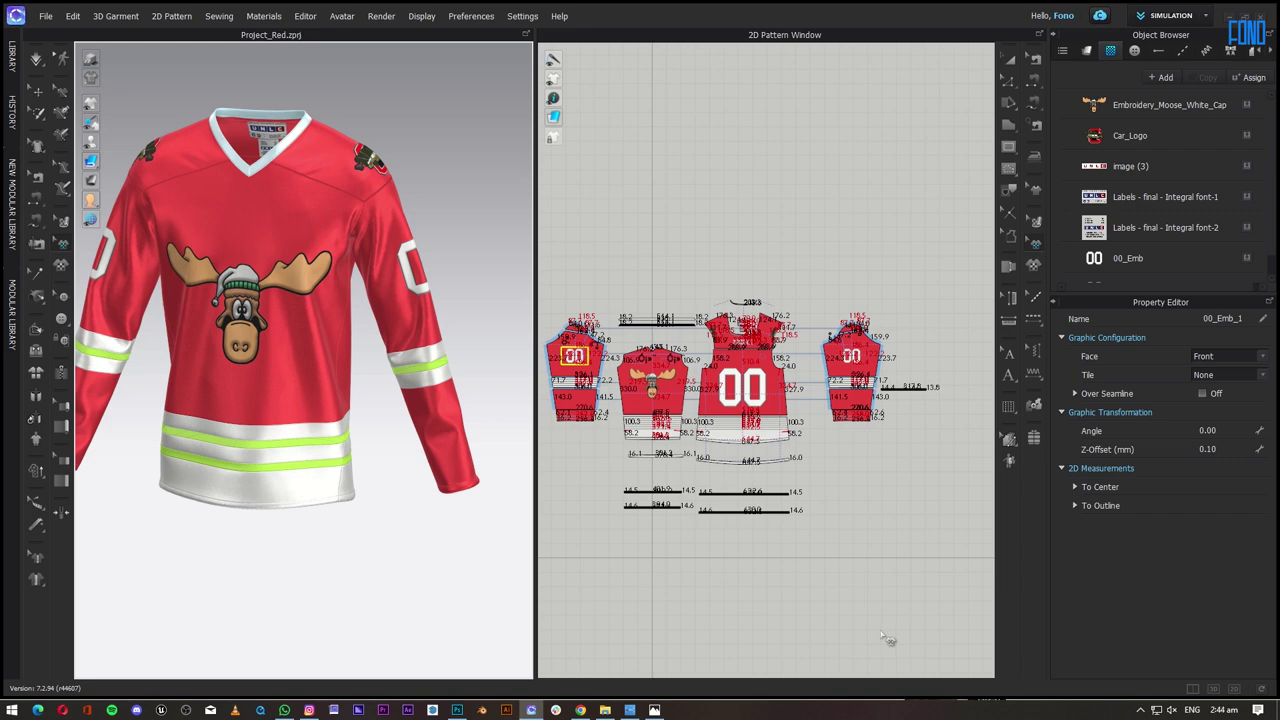
left_click(277, 514)
scroll(290, 522, "up", 3)
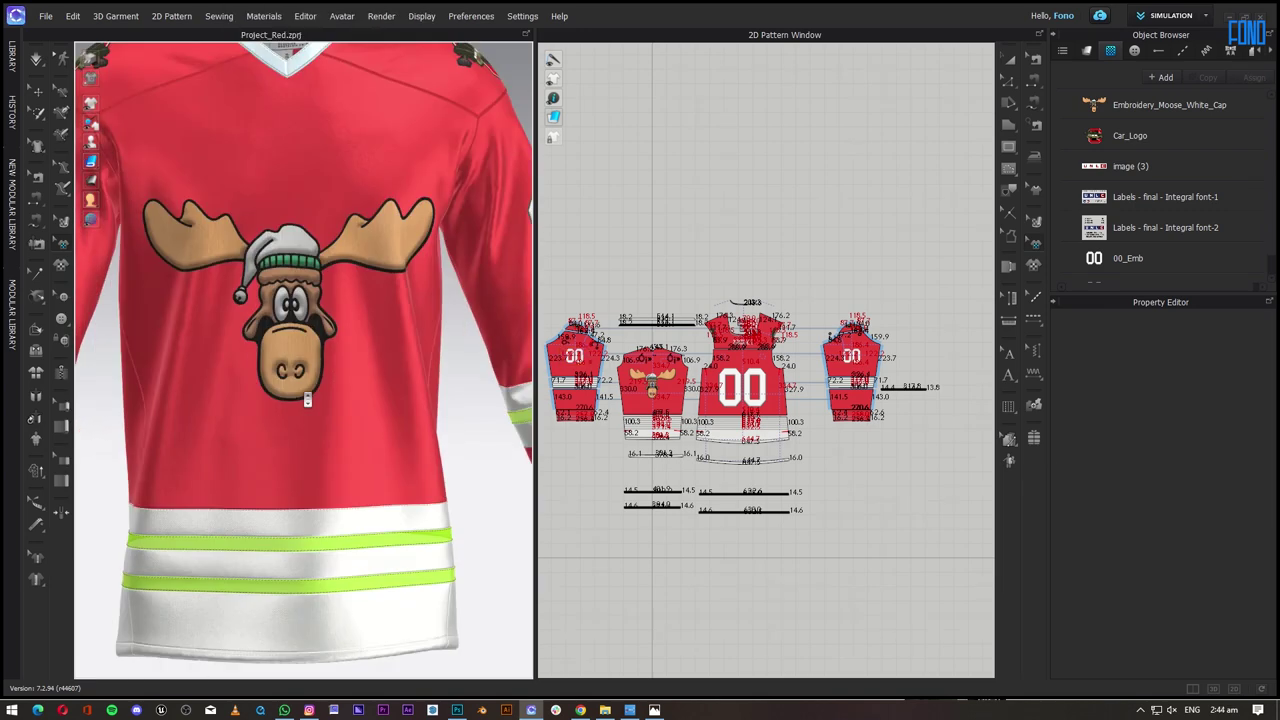
scroll(307, 533, "down", 5)
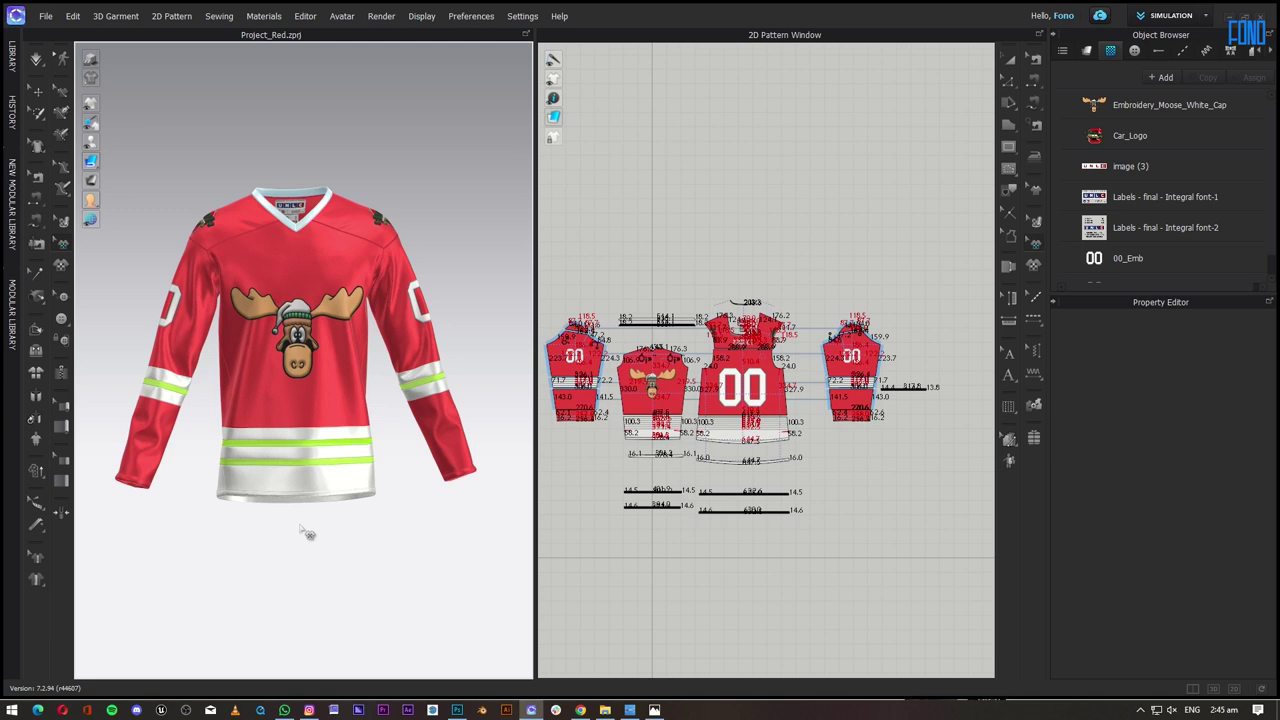